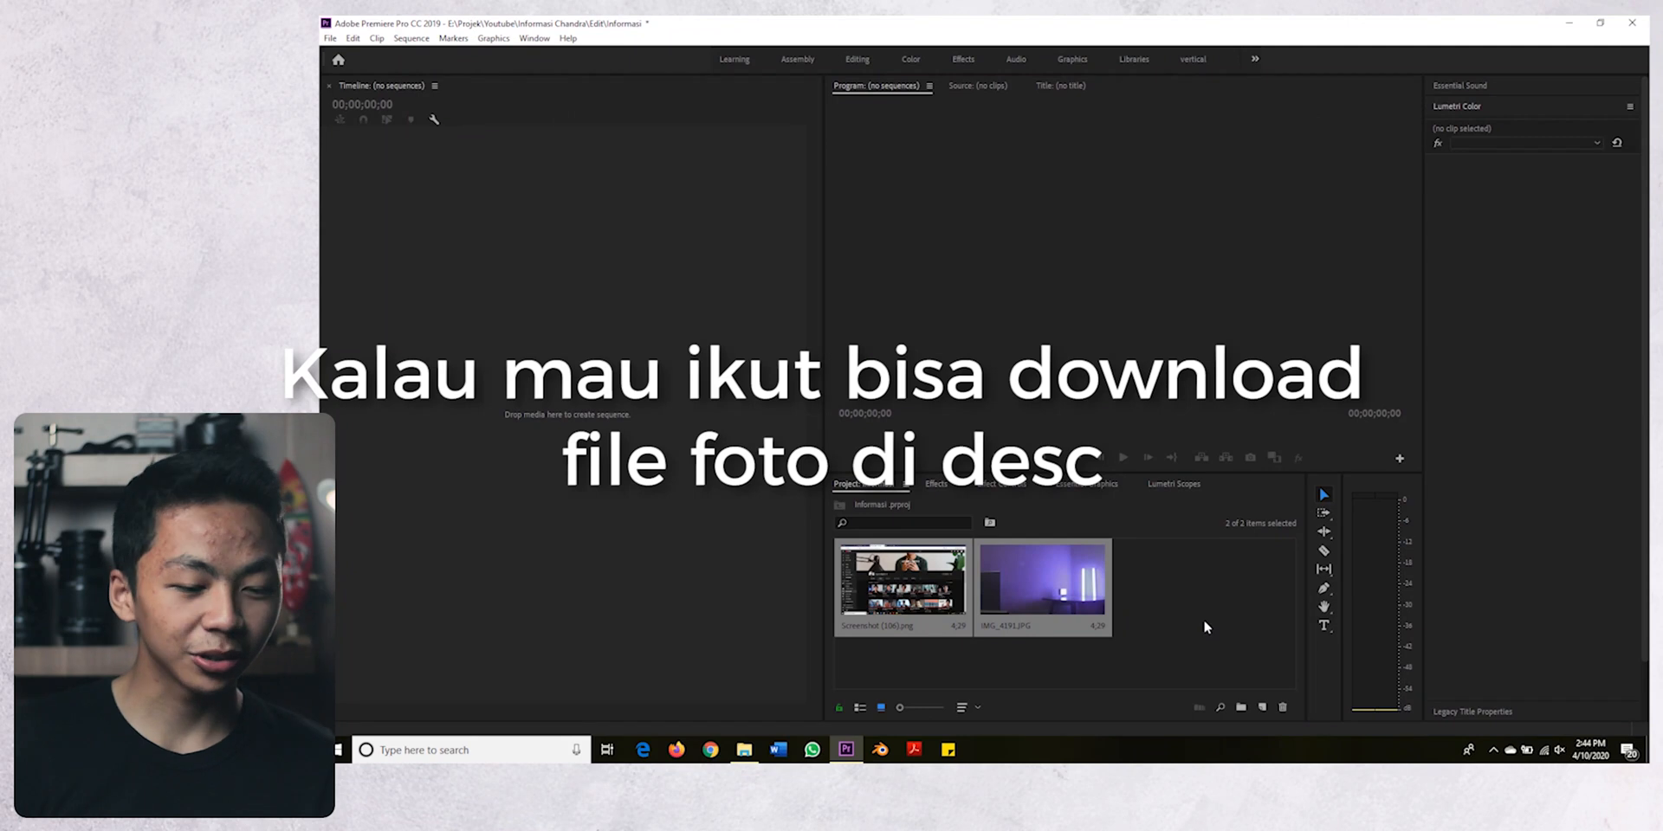
- Preview IMG_4191.JPG and Screenshot (106).png in the Source monitor, viewing the screenshot image enlarged
left_click(1203, 619)
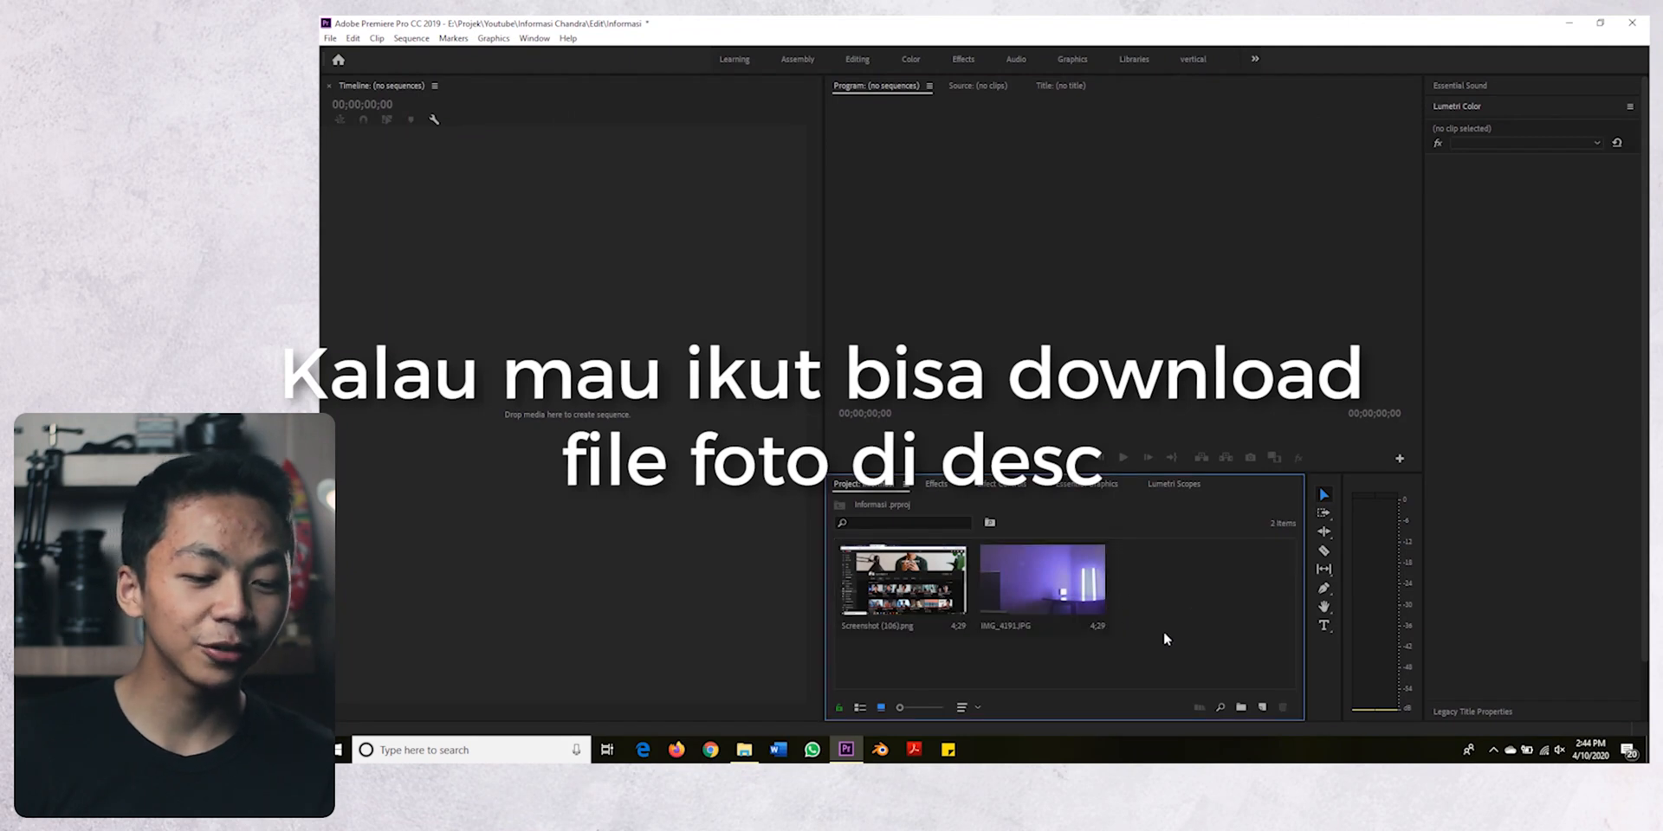
left_click_drag(1176, 650, 844, 579)
left_click(920, 663)
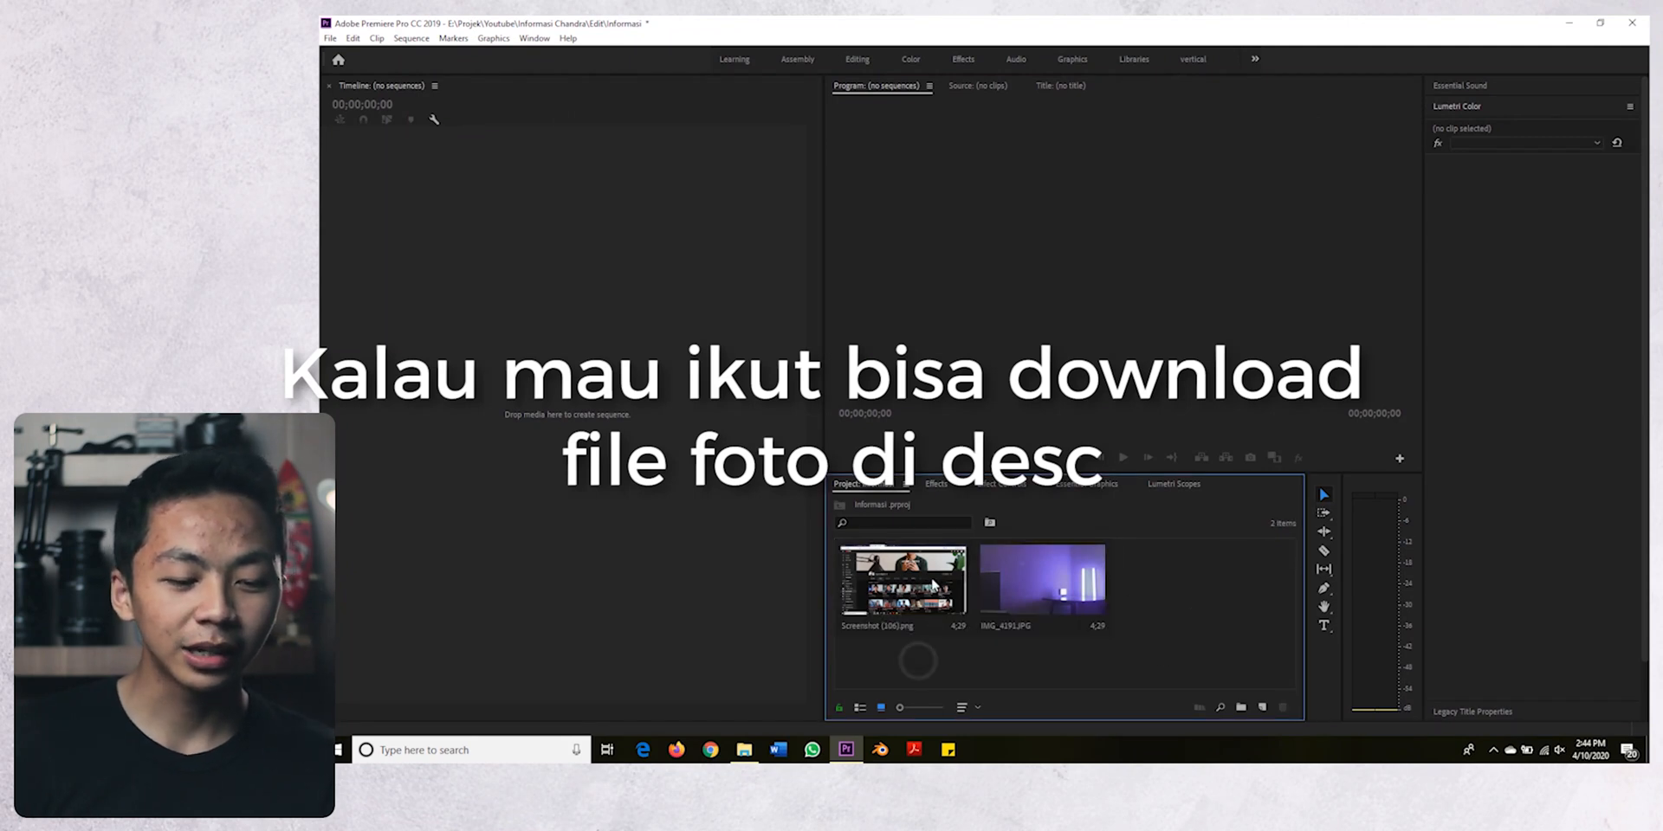
left_click(1029, 580)
double_click(1030, 581)
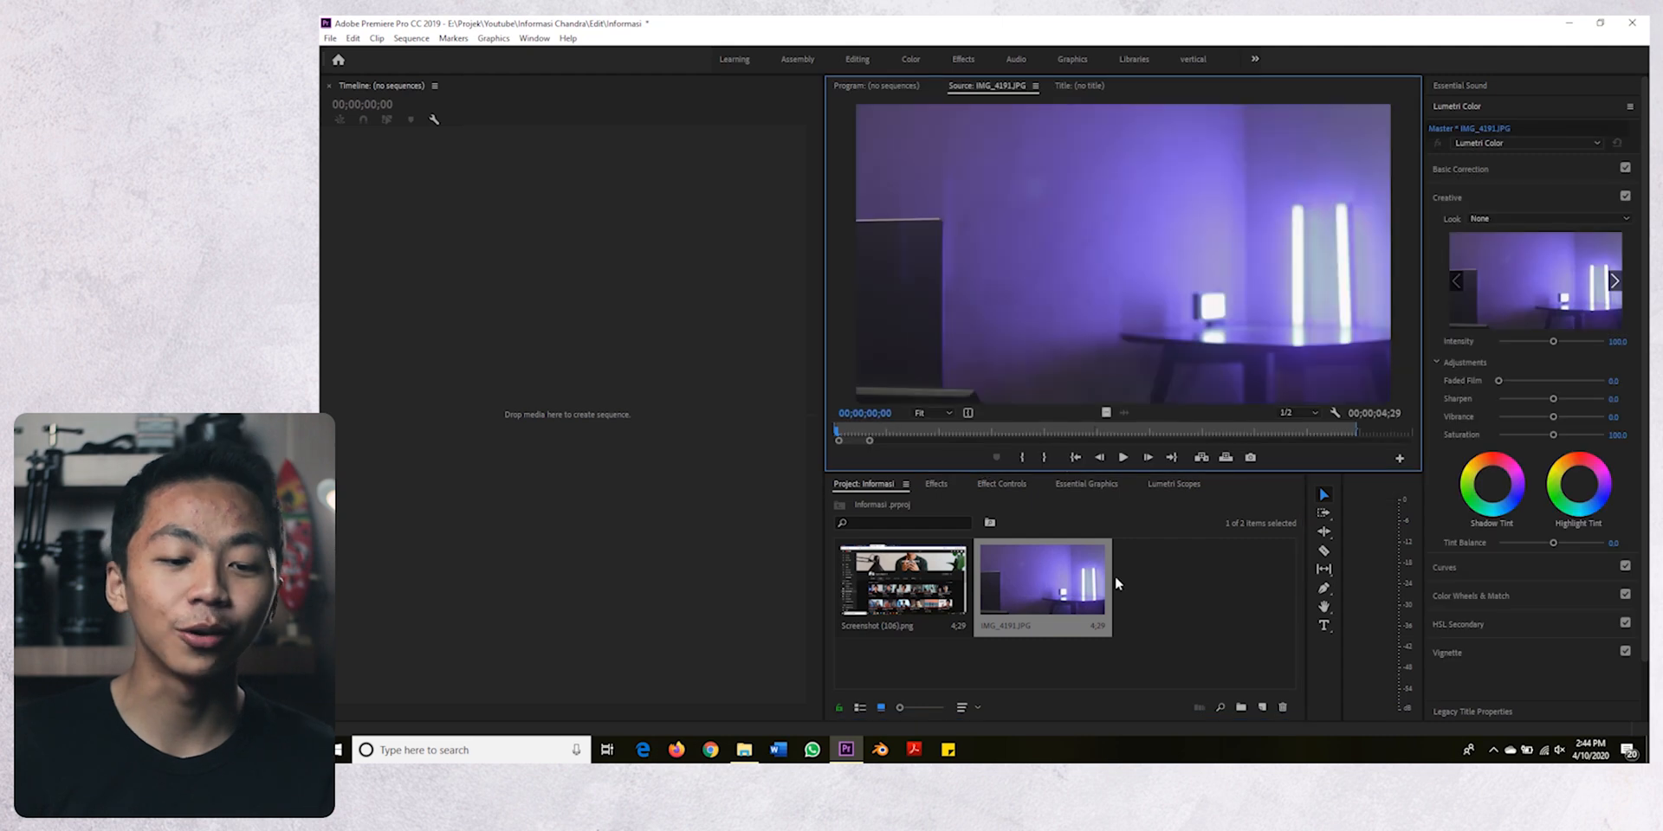
double_click(936, 598)
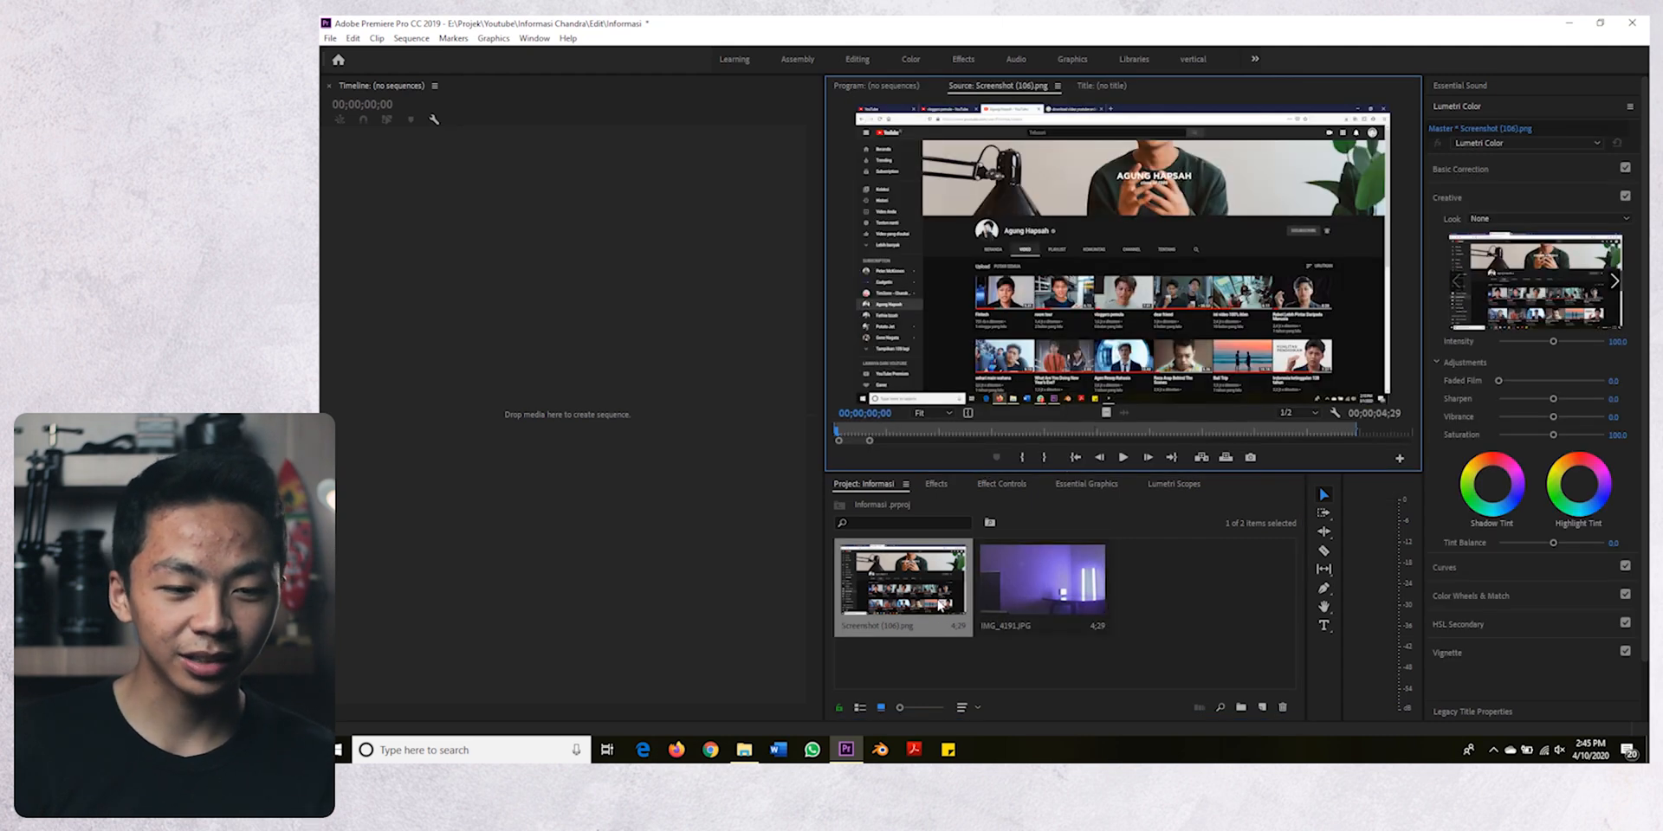
key("grave")
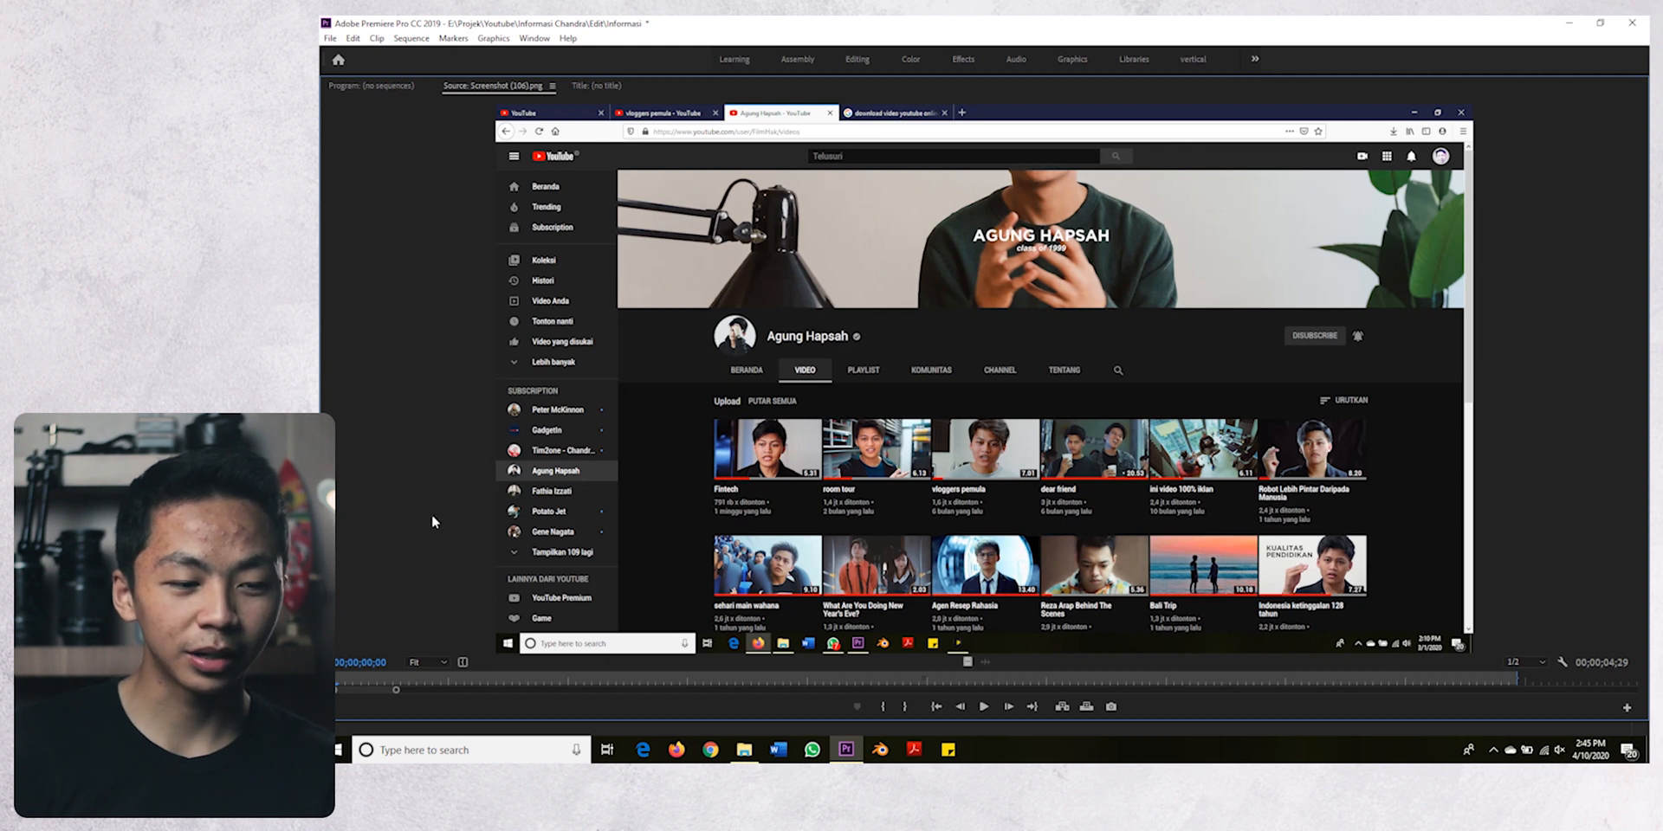
key("grave")
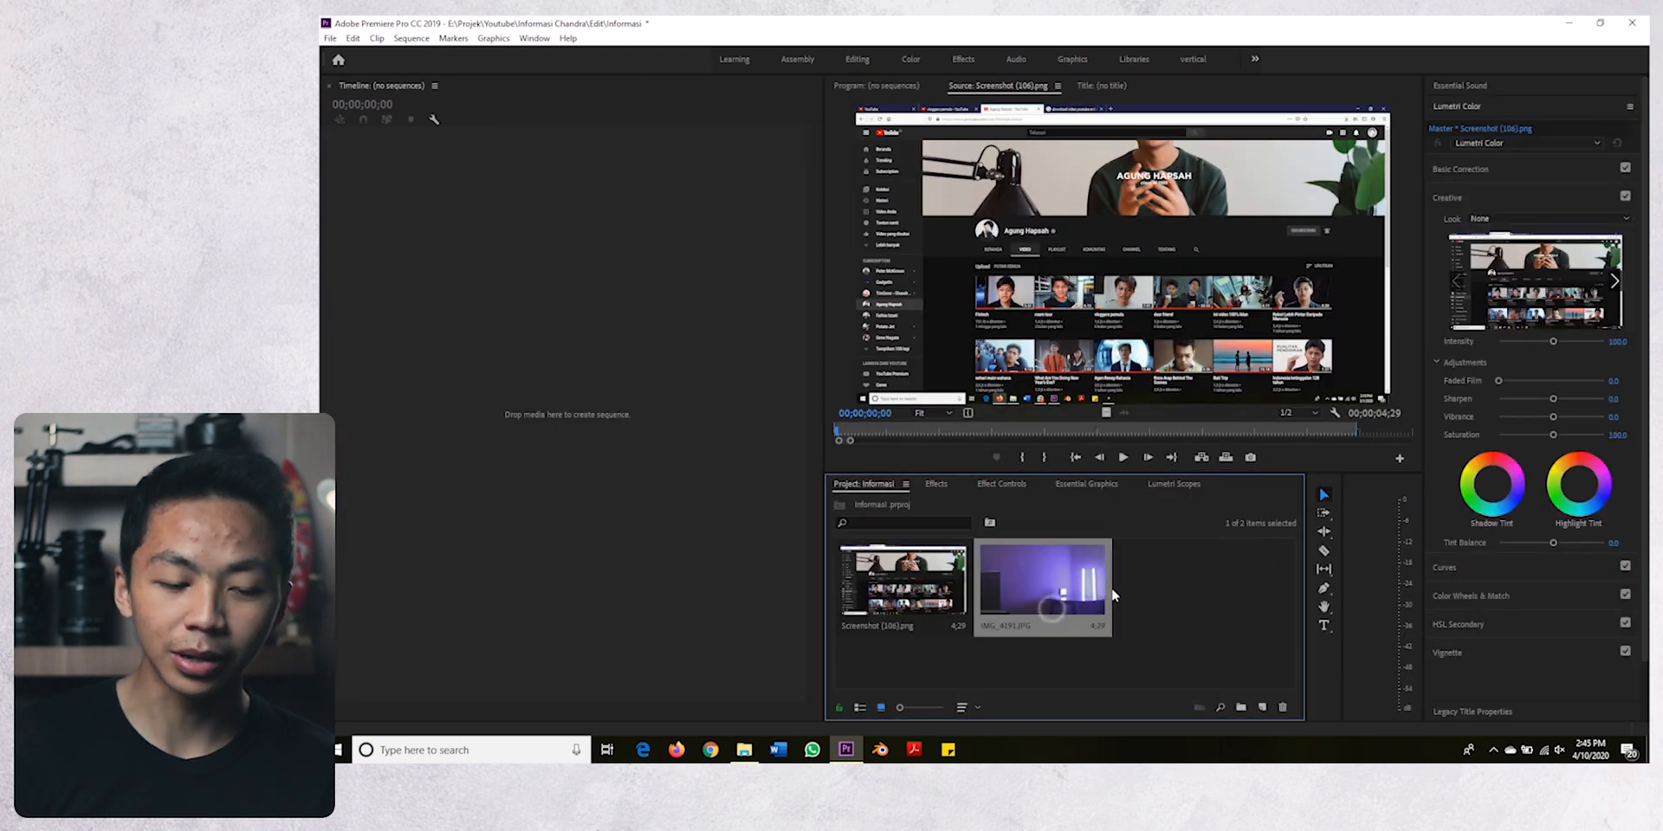
- Create a new sequence named Informasi using the DSLR 1080p24 preset with a 1920 × 1080 frame size
left_click(330, 38)
mouse_move(350, 55)
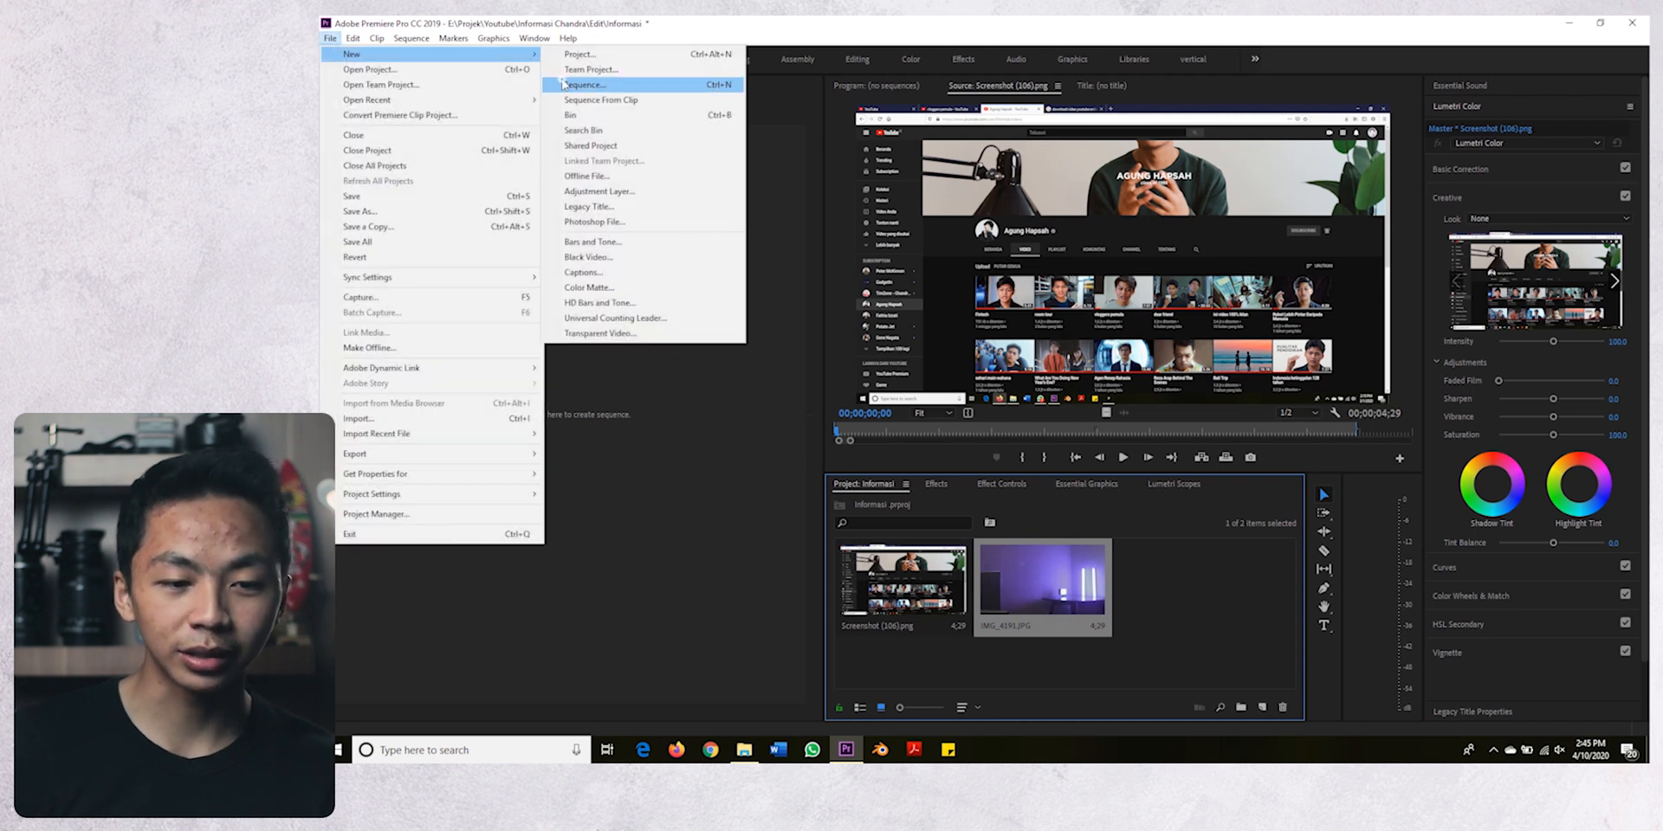
left_click(582, 84)
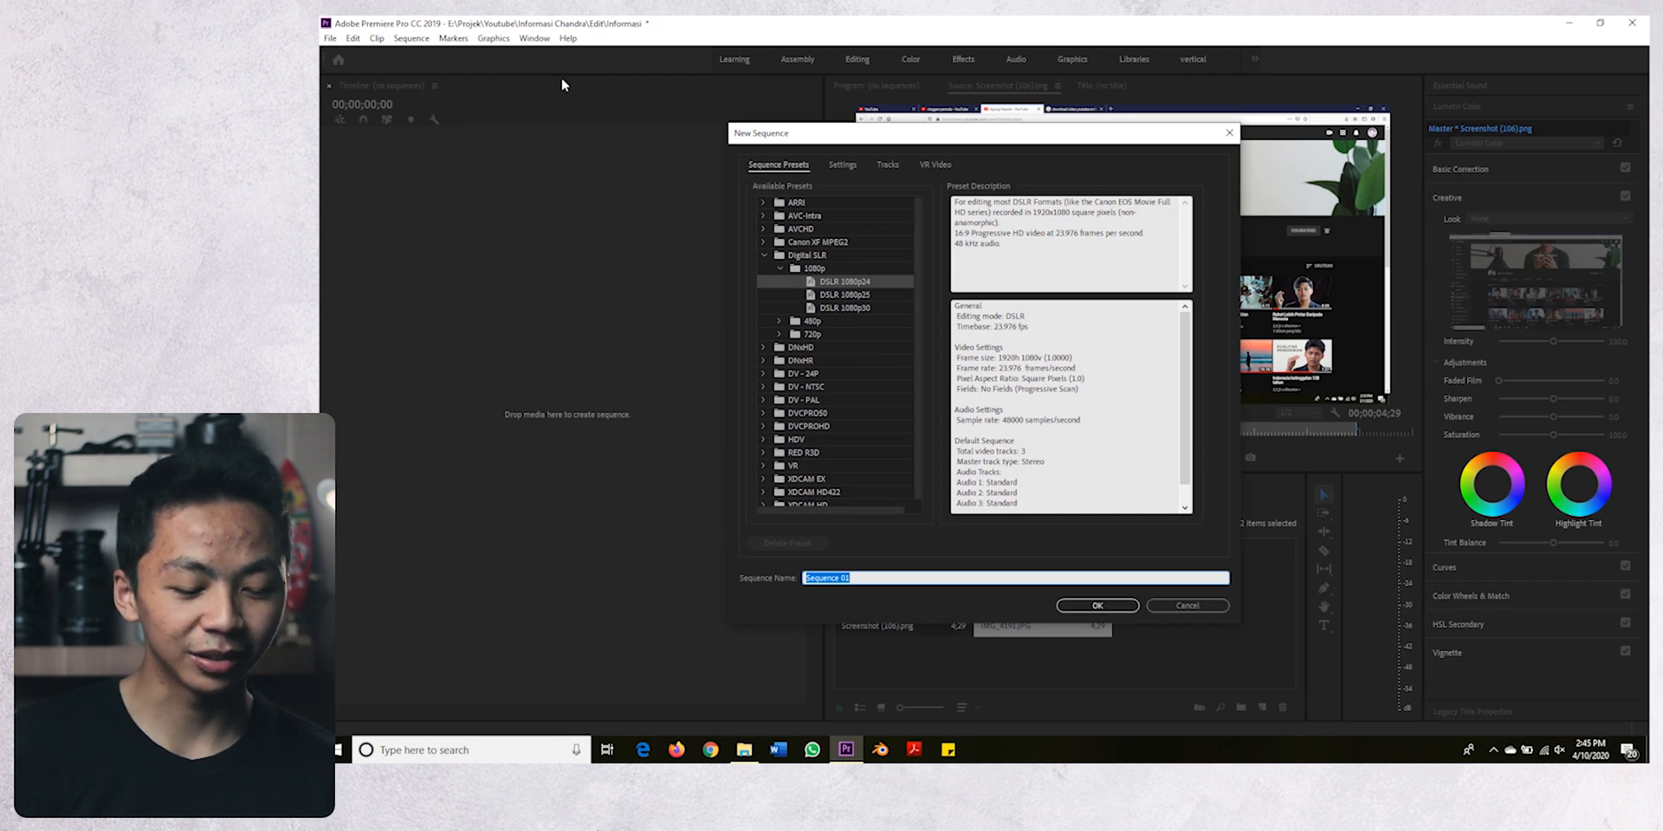
type("Informasi")
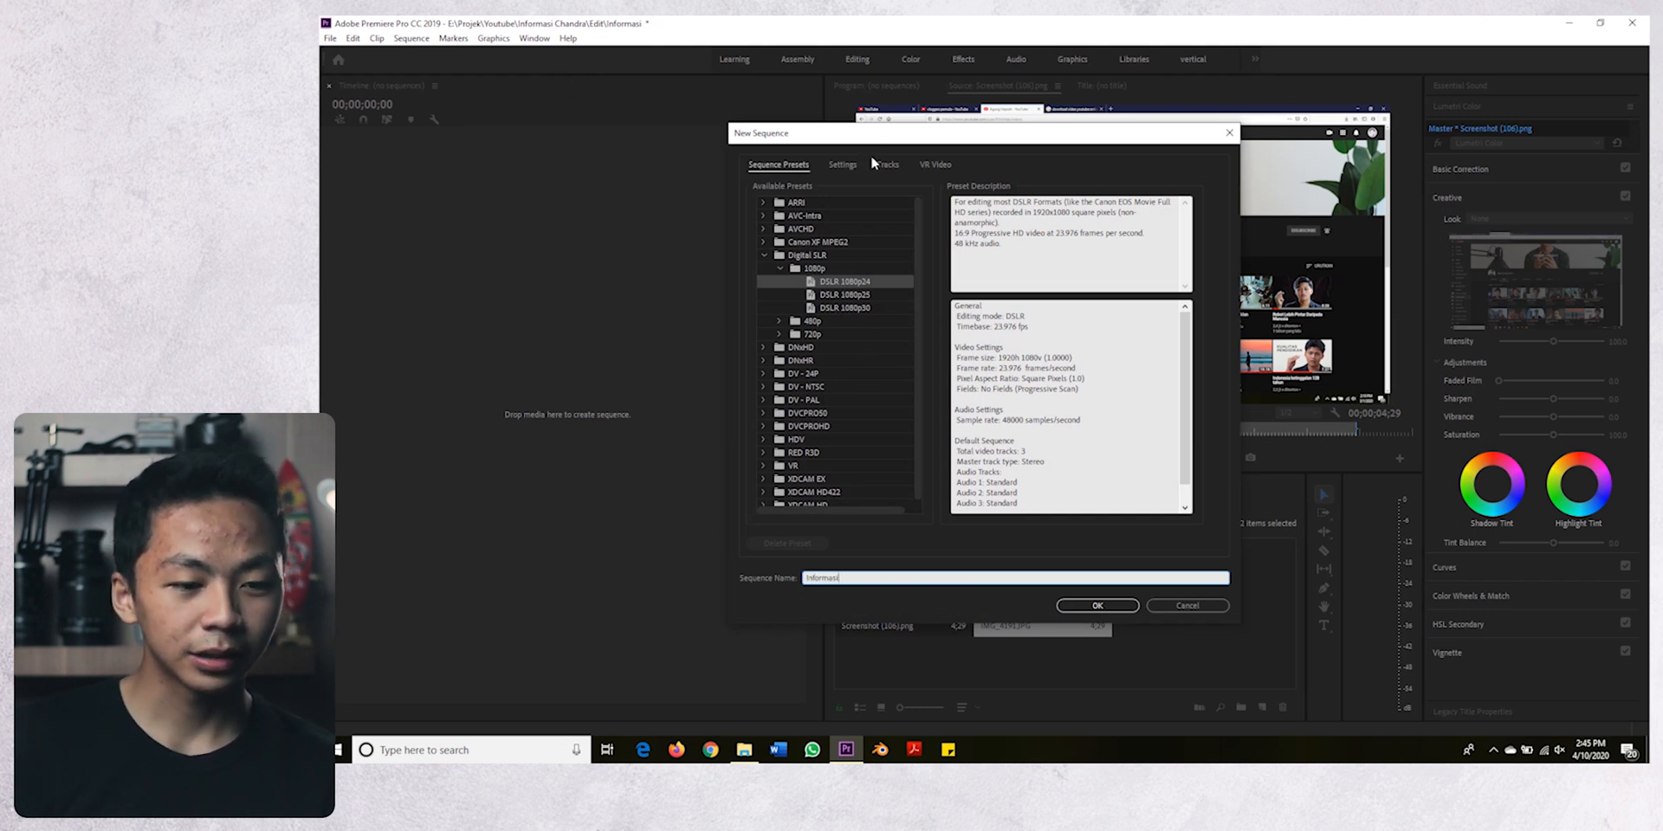
left_click(844, 164)
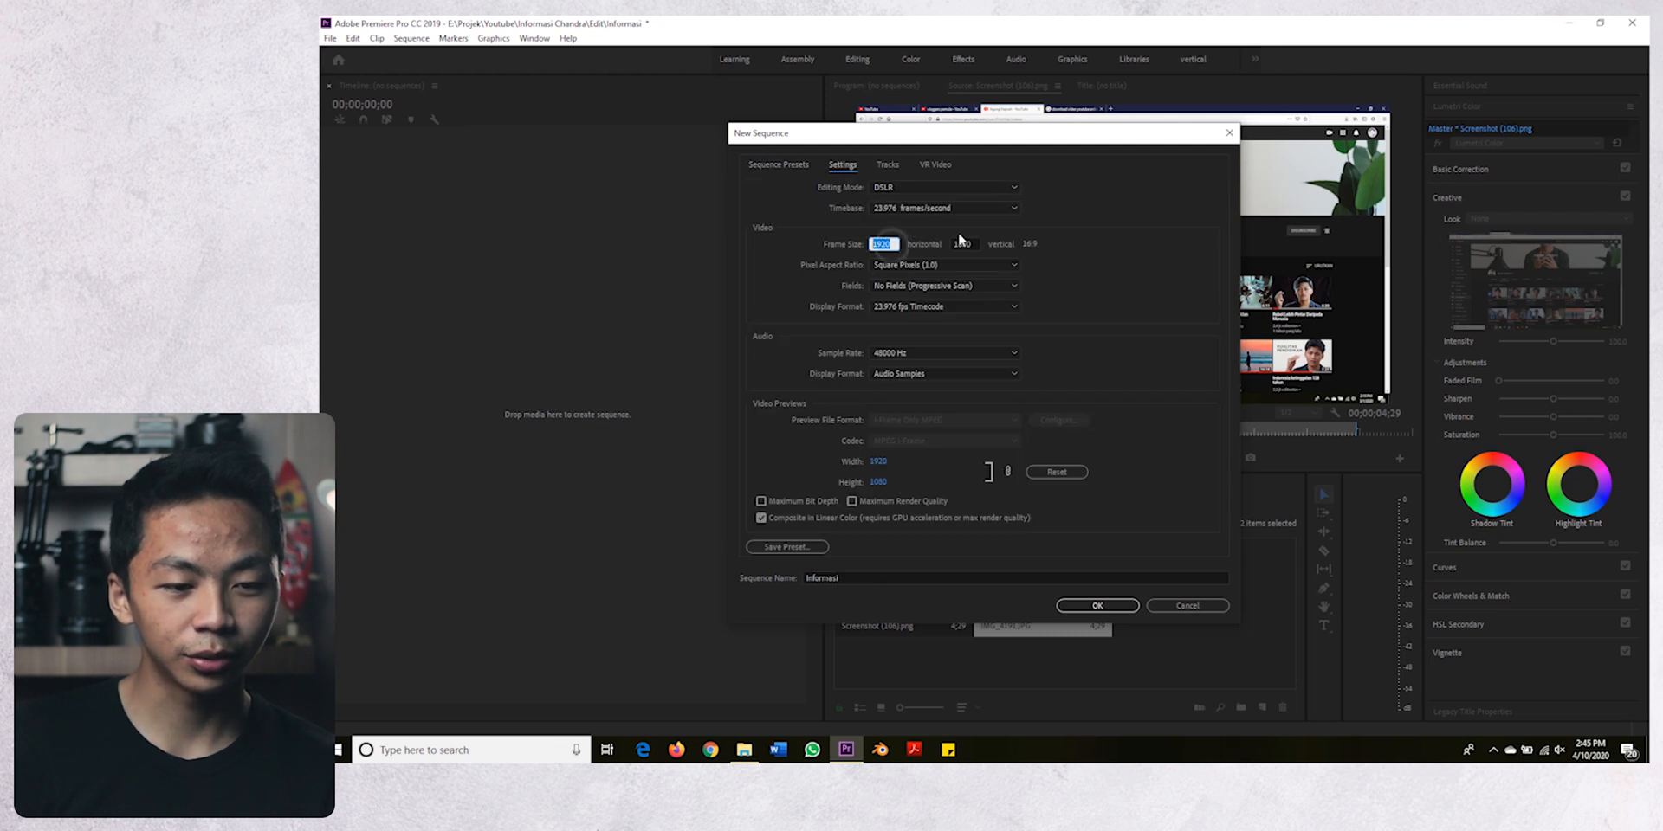
left_click(1098, 605)
- Place IMG_4191.JPG at the start of track V1 and scale it to the frame size
left_click_drag(1043, 579, 490, 404)
left_click(491, 111)
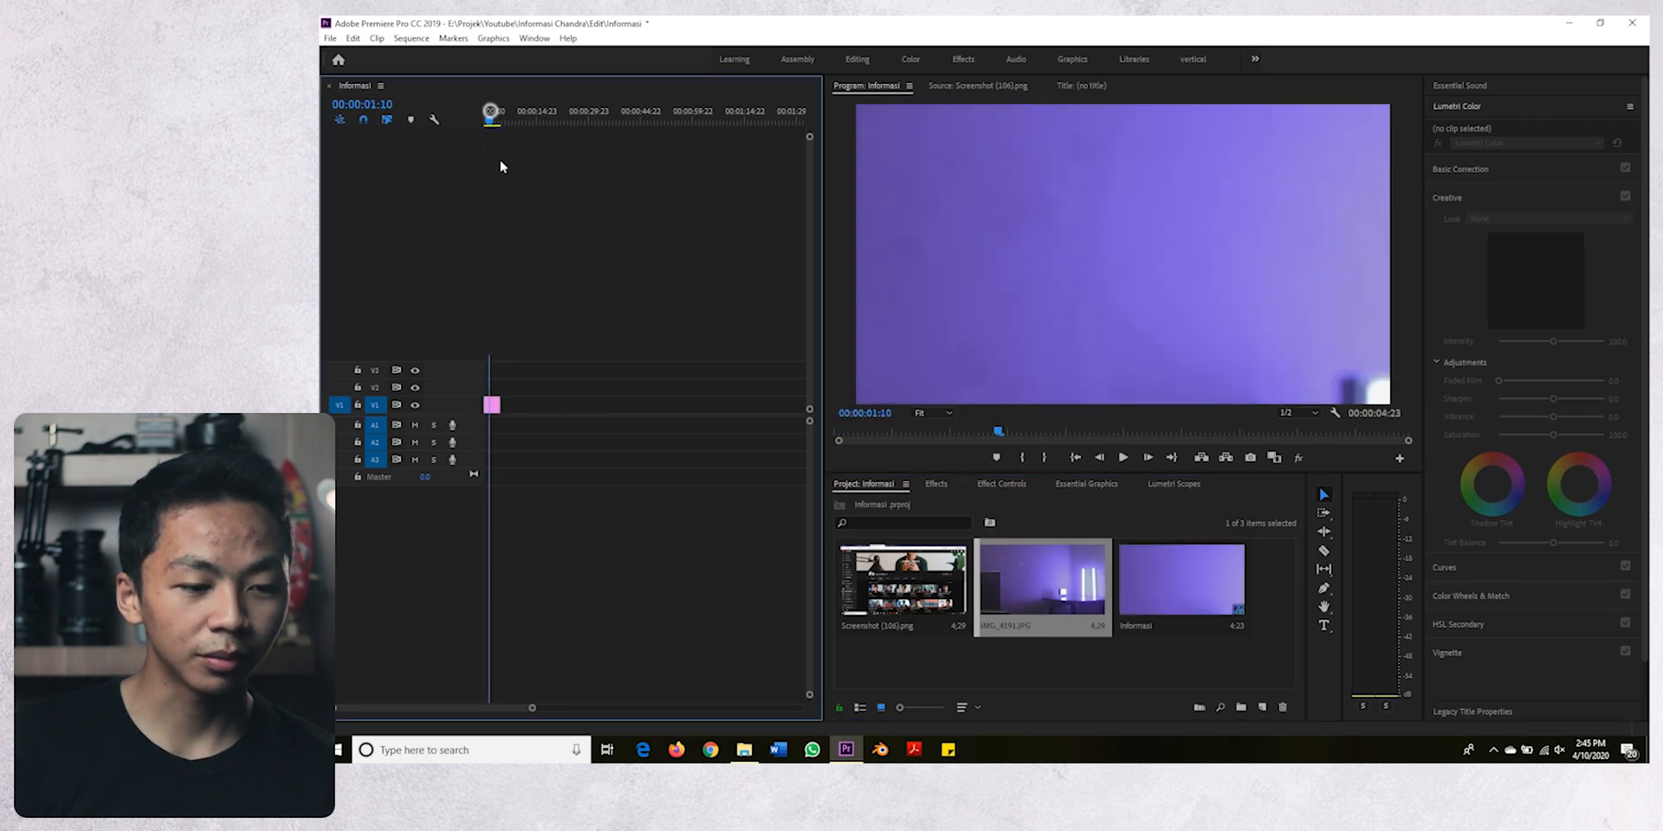
left_click(491, 405)
right_click(491, 407)
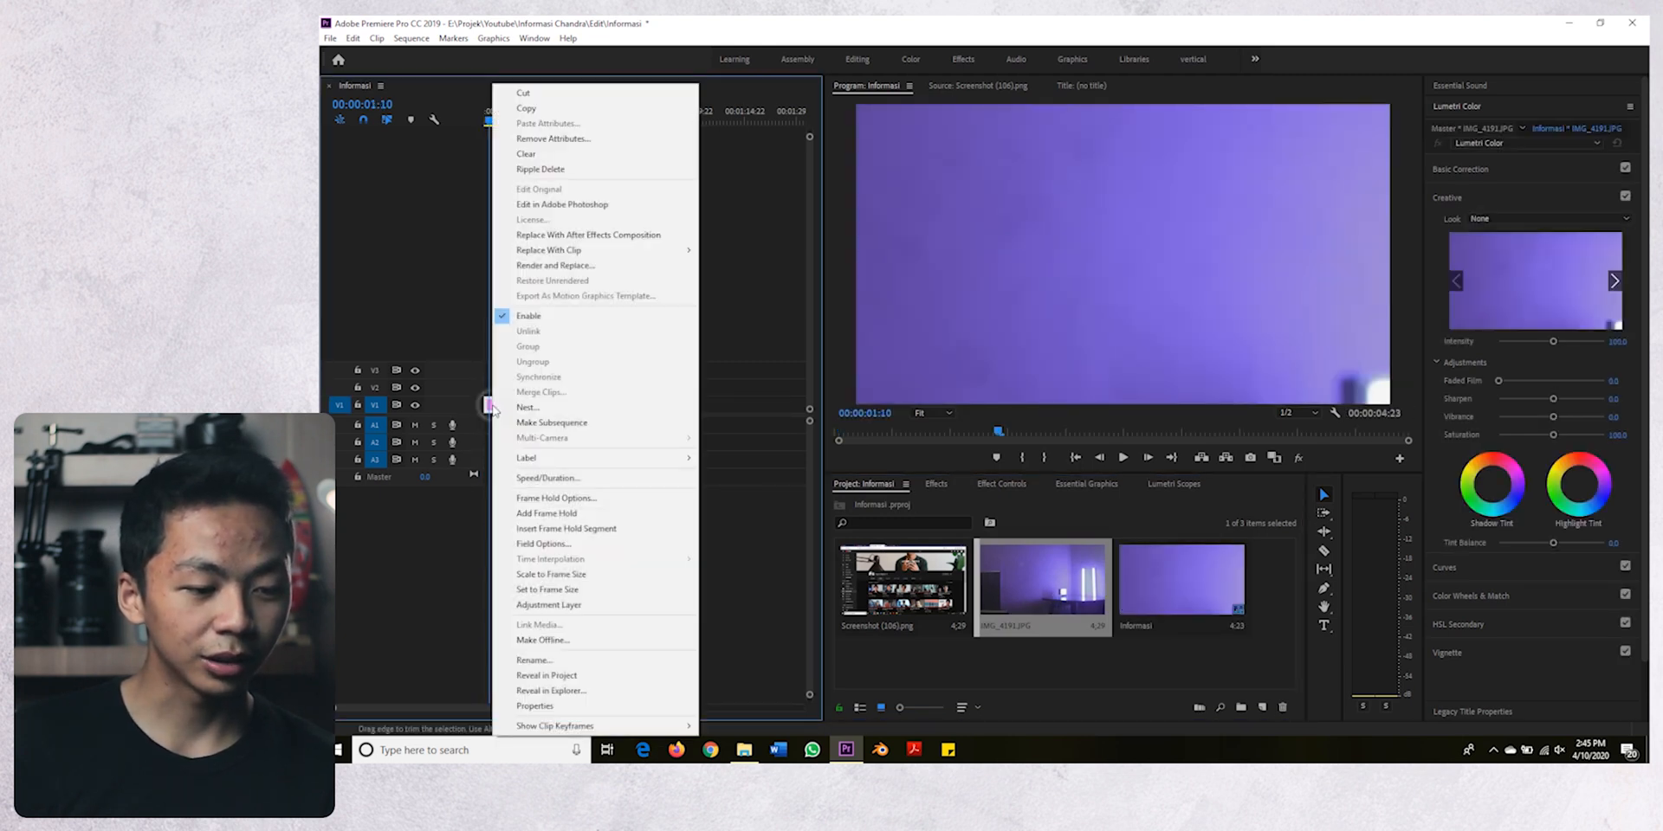
left_click(551, 575)
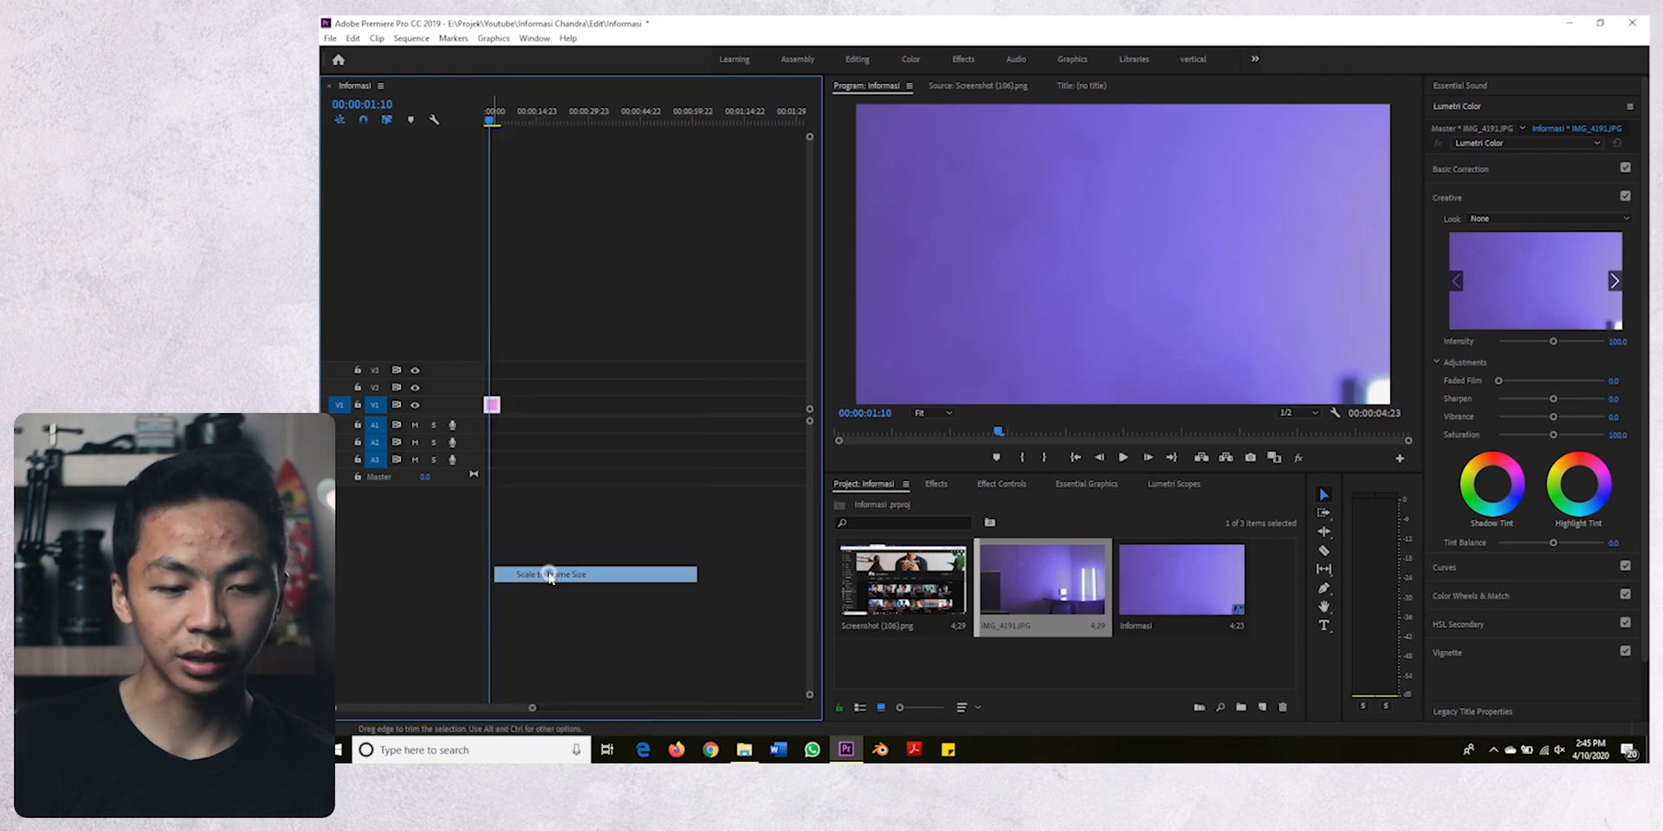
left_click(612, 526)
- Place Screenshot (106).png on V2 above the background photo and set its scale to 80
left_click_drag(897, 588, 489, 390)
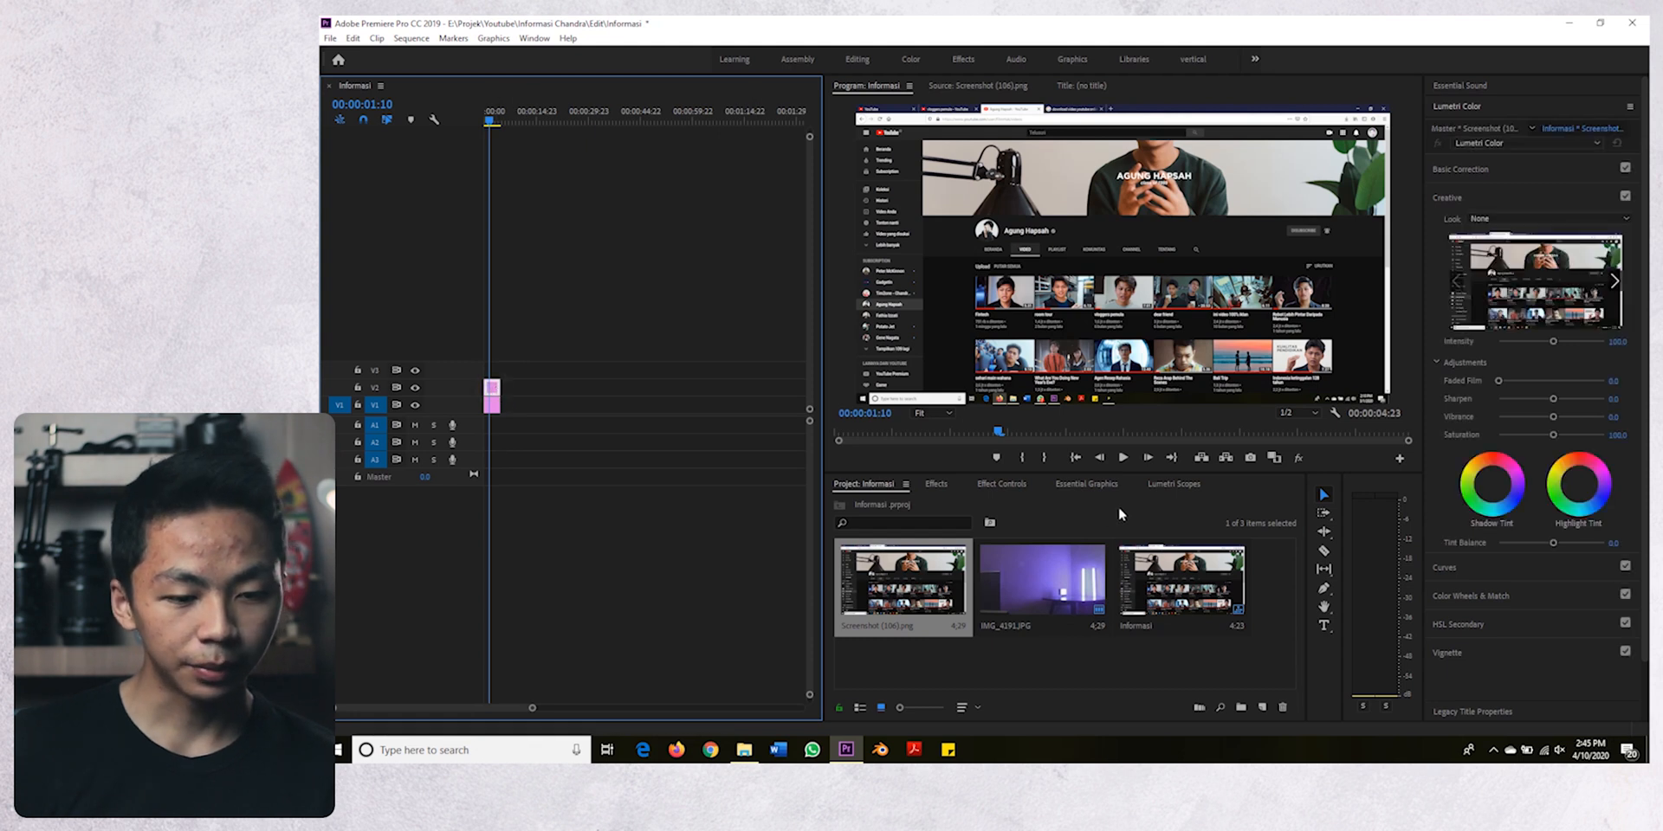
left_click(1009, 484)
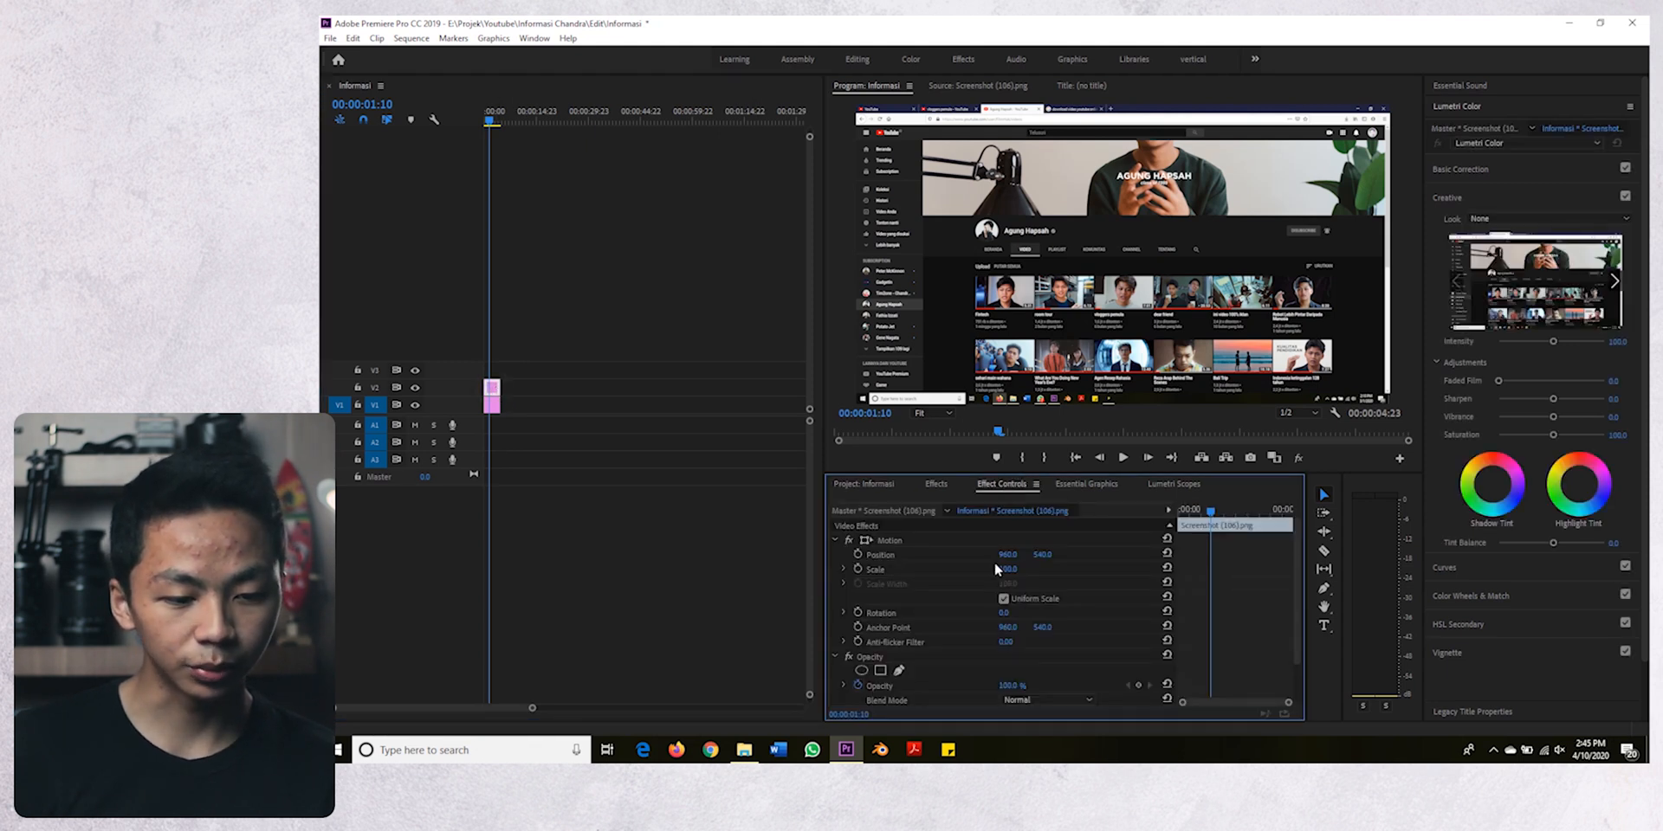
left_click(1014, 568)
type("80")
key("Return")
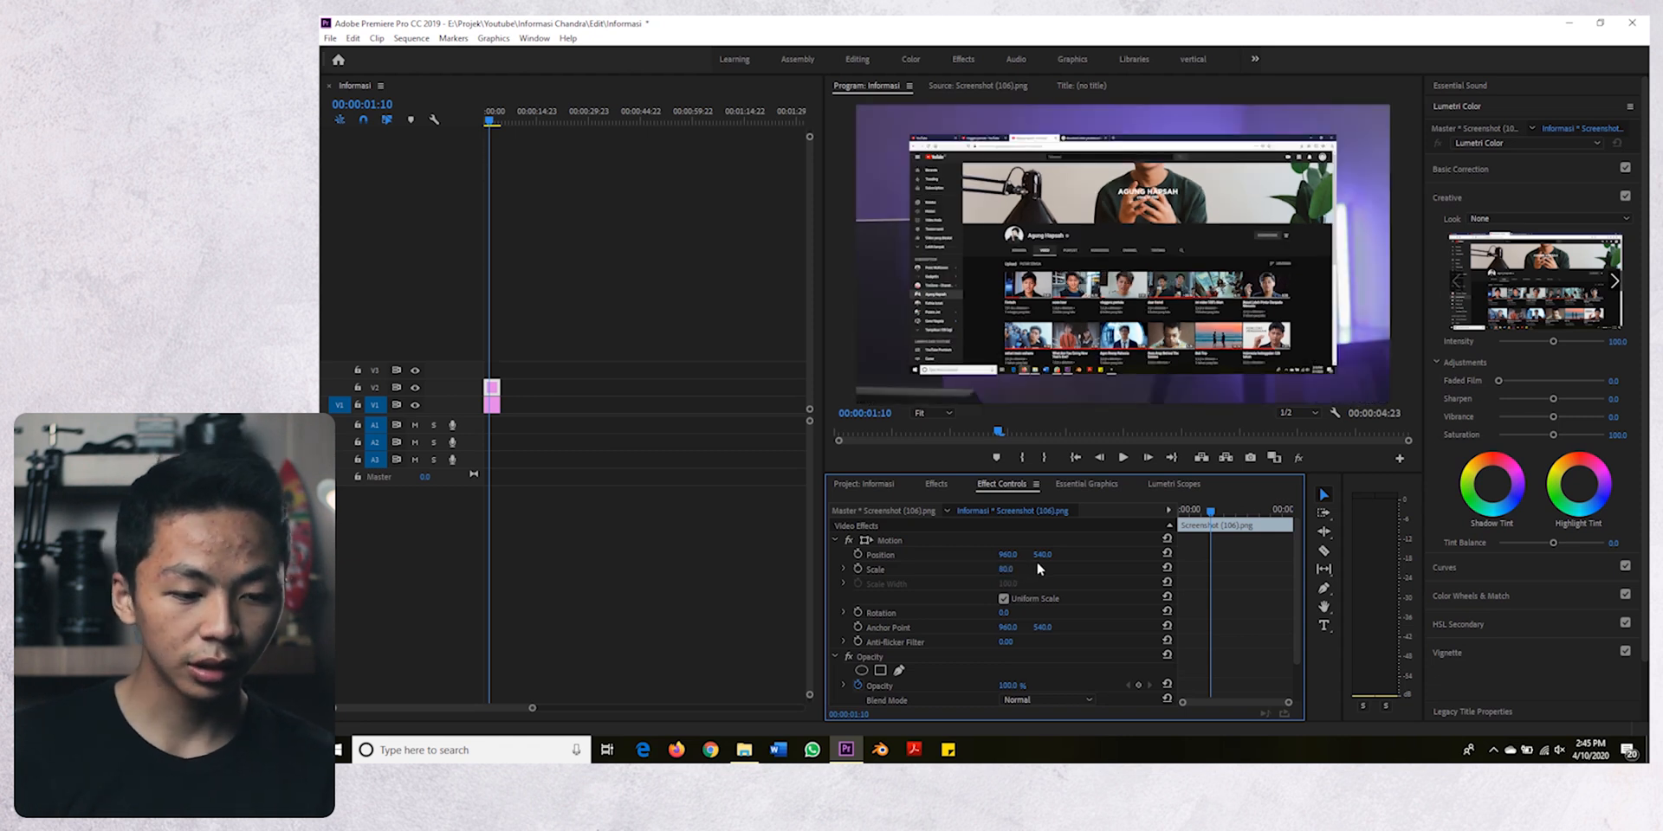
- Apply the Crop effect from the Fav effects folder to the screenshot clip on V2 and check the enlarged program view
left_click(939, 484)
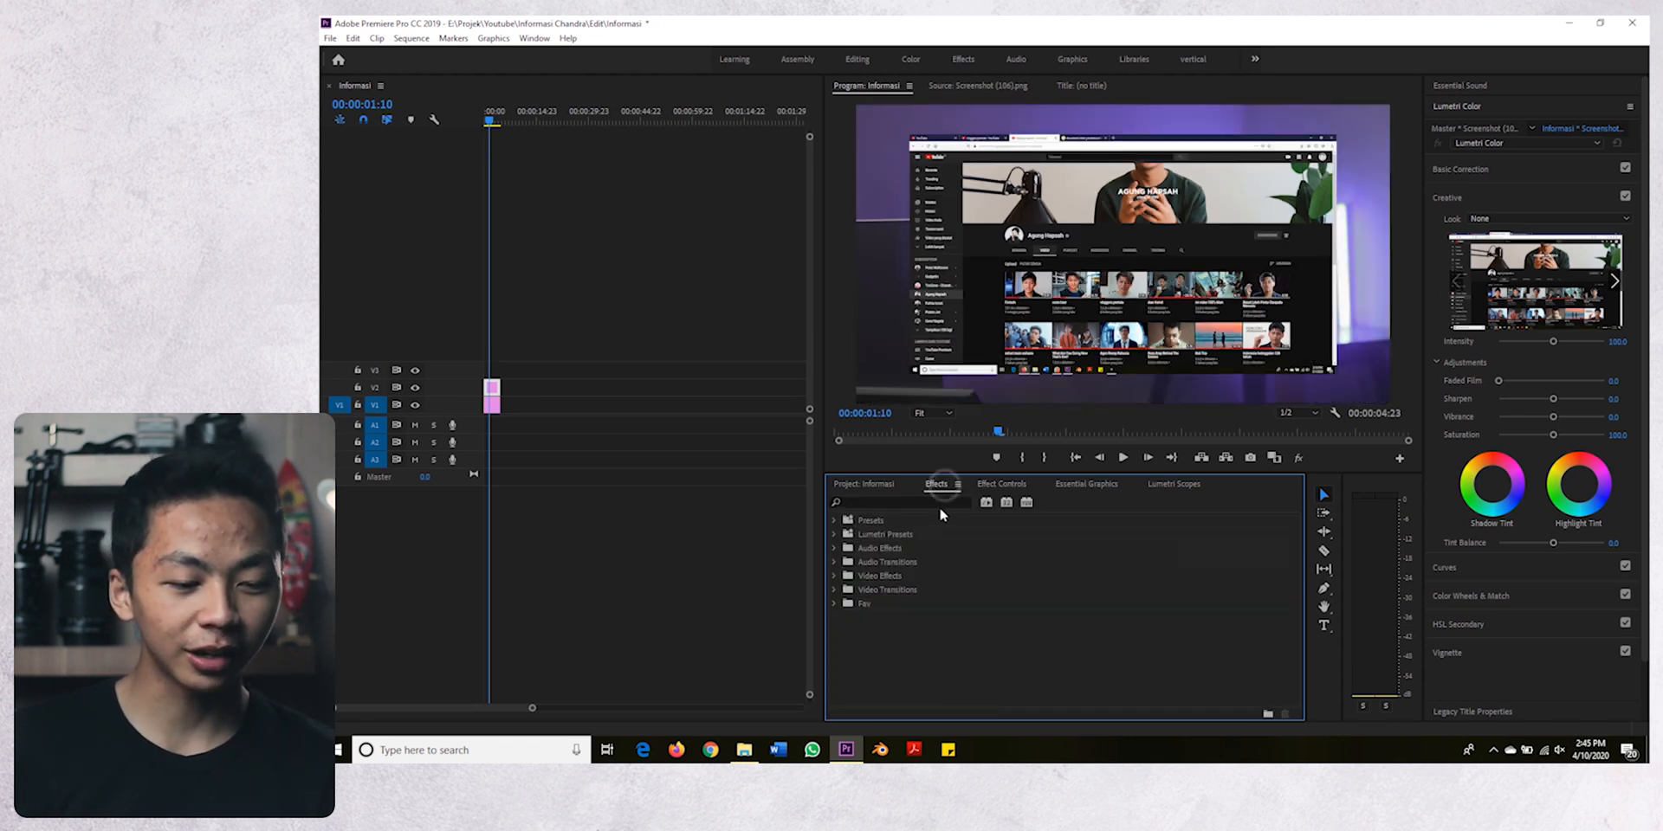
double_click(870, 602)
left_click_drag(886, 657, 491, 402)
left_click(1002, 484)
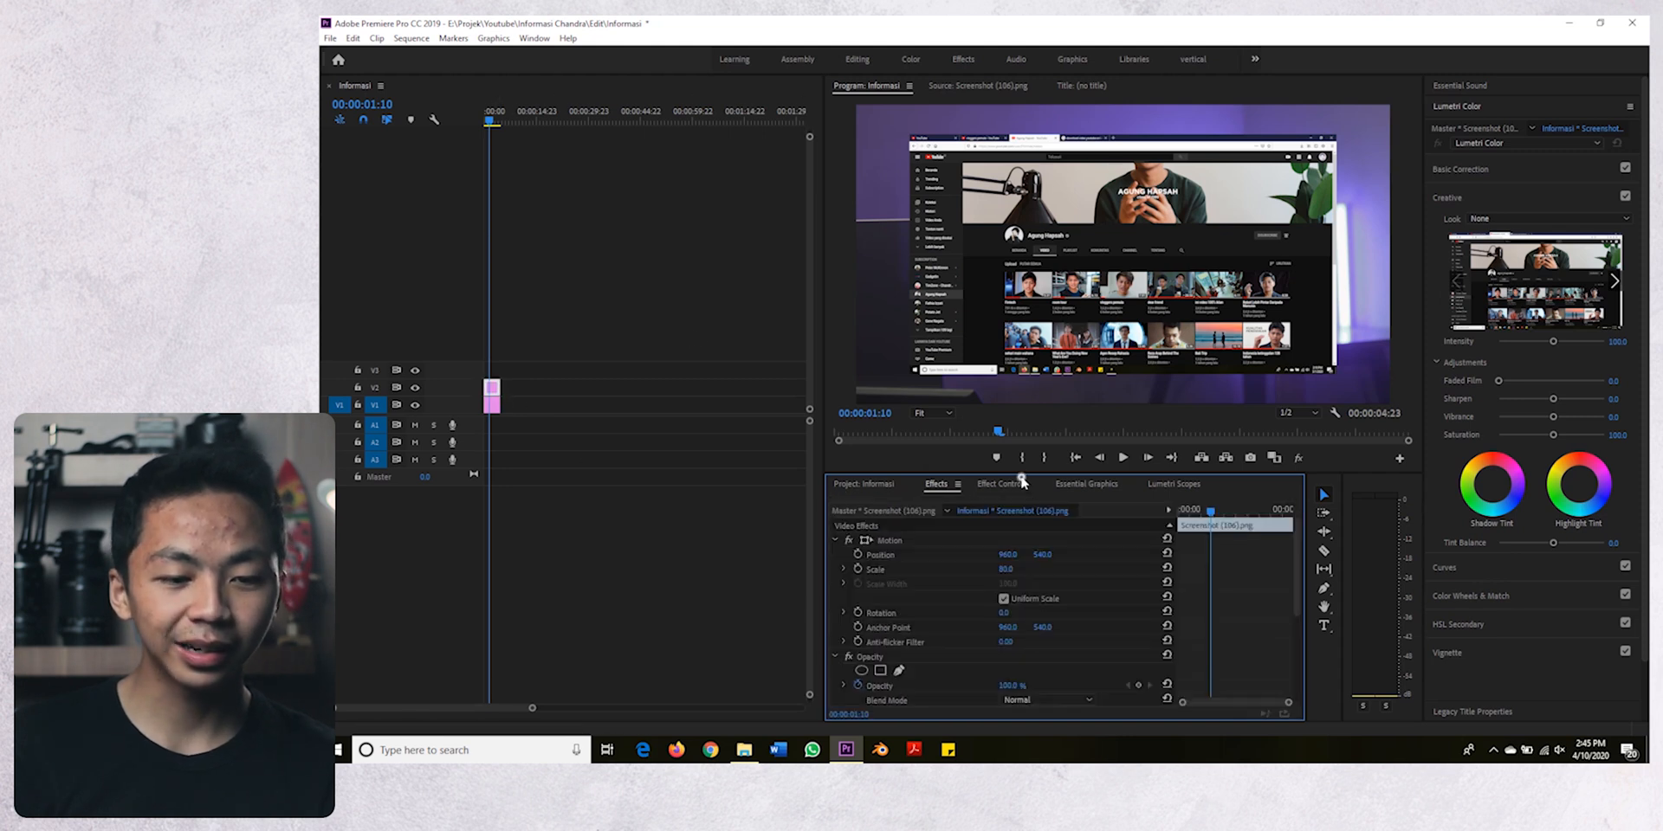
key("grave")
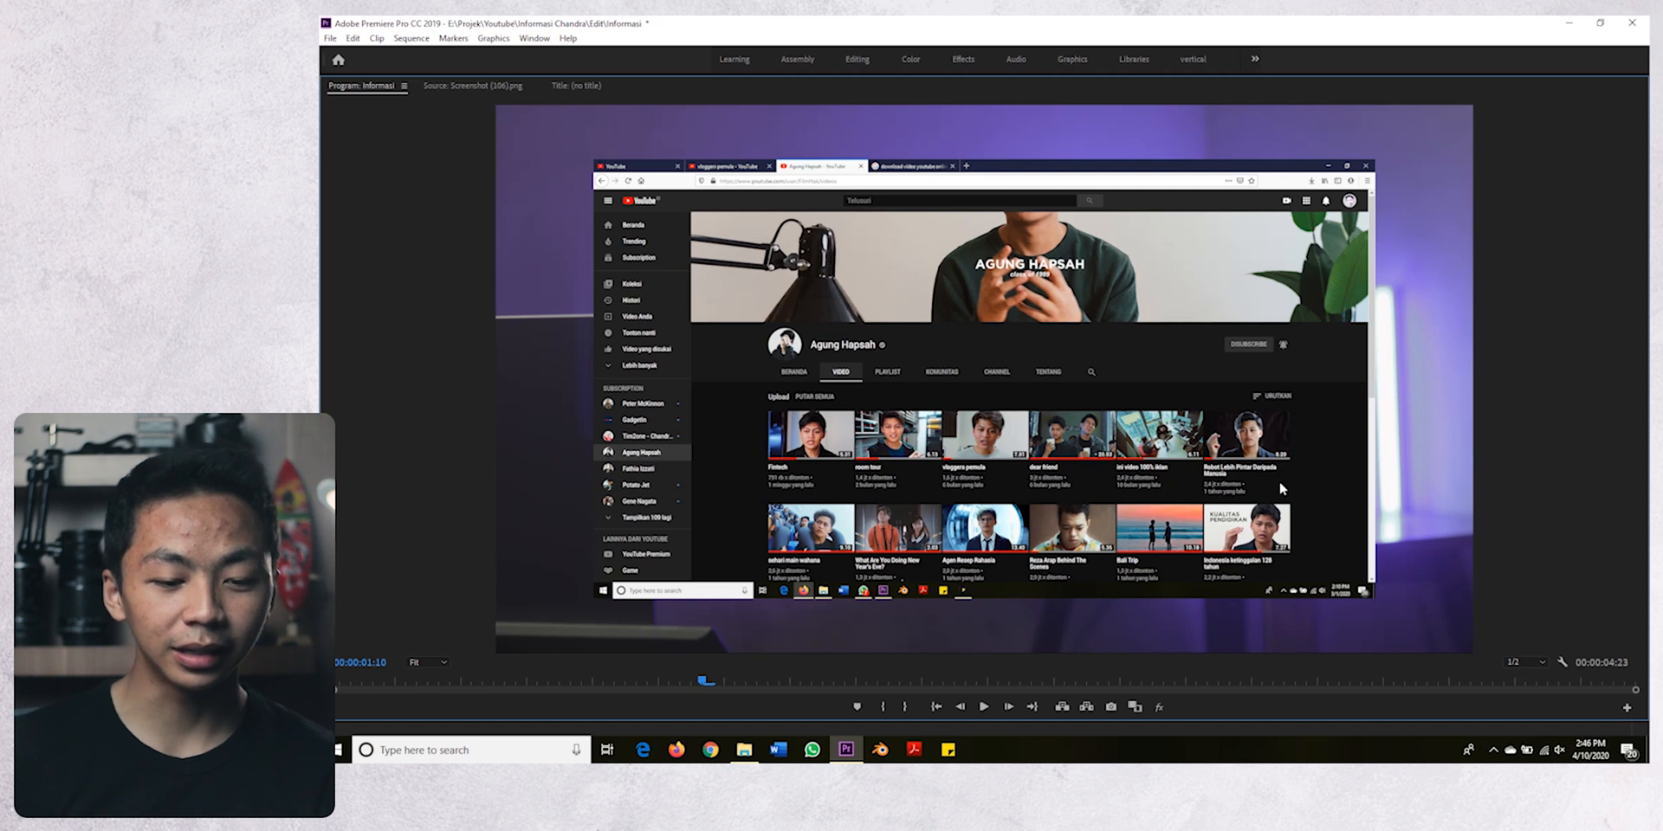
key("grave")
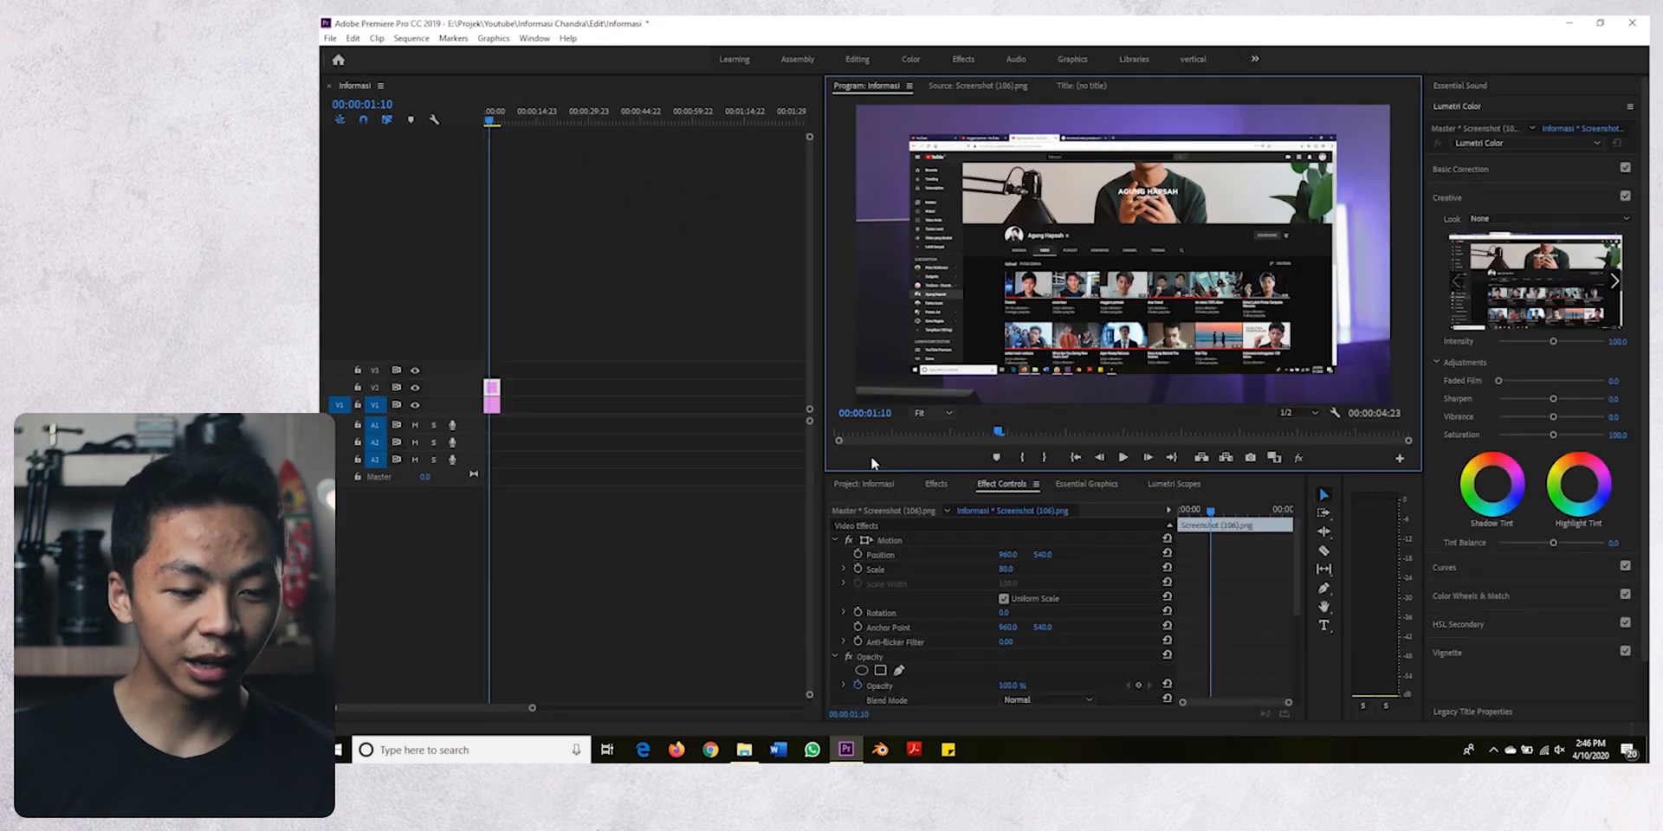
- Set the Crop effect's Top value to 7% to cut off the browser's tab and address bars
scroll(948, 611, "down", 3)
left_click(944, 619)
scroll(947, 619, "down", 2)
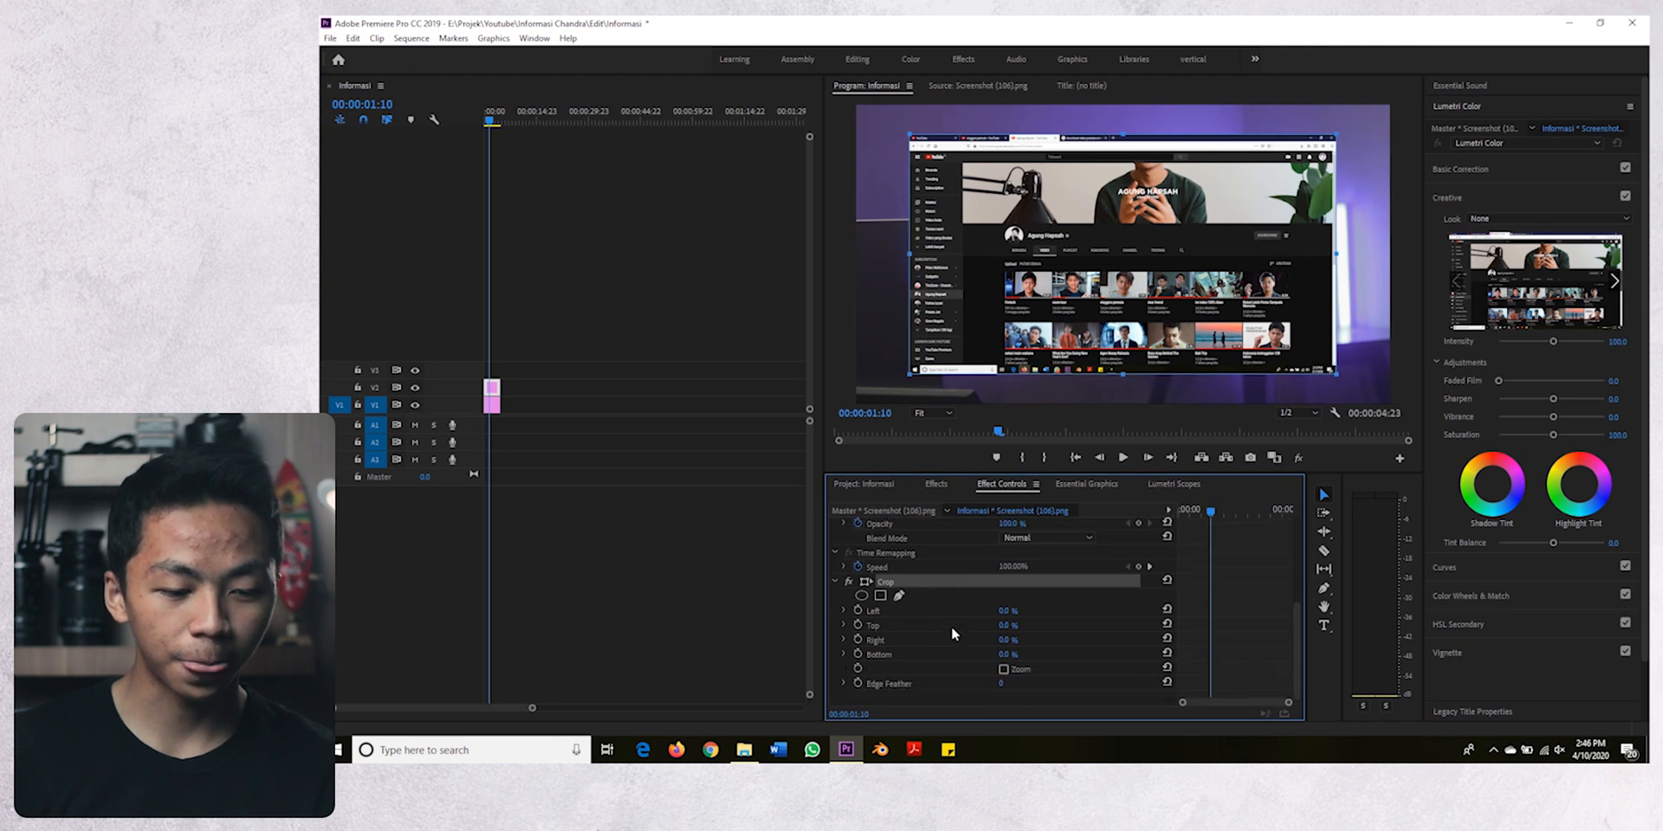
left_click(1011, 625)
key("Up")
key("Up")
key("Up")
key("Up")
key("Up")
key("Up")
key("Up")
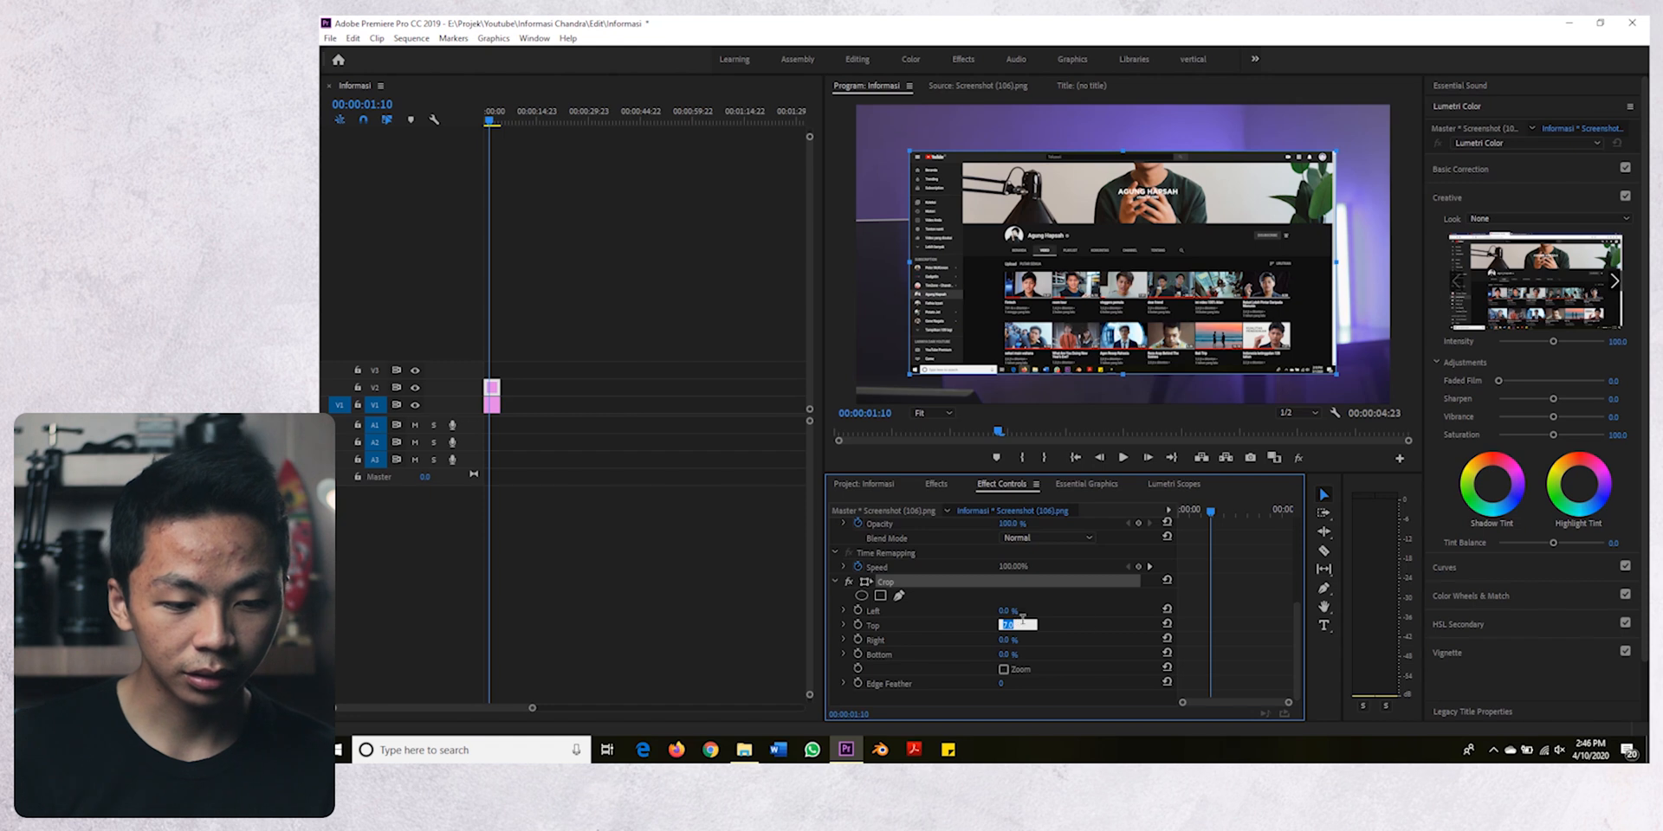
left_click(1102, 633)
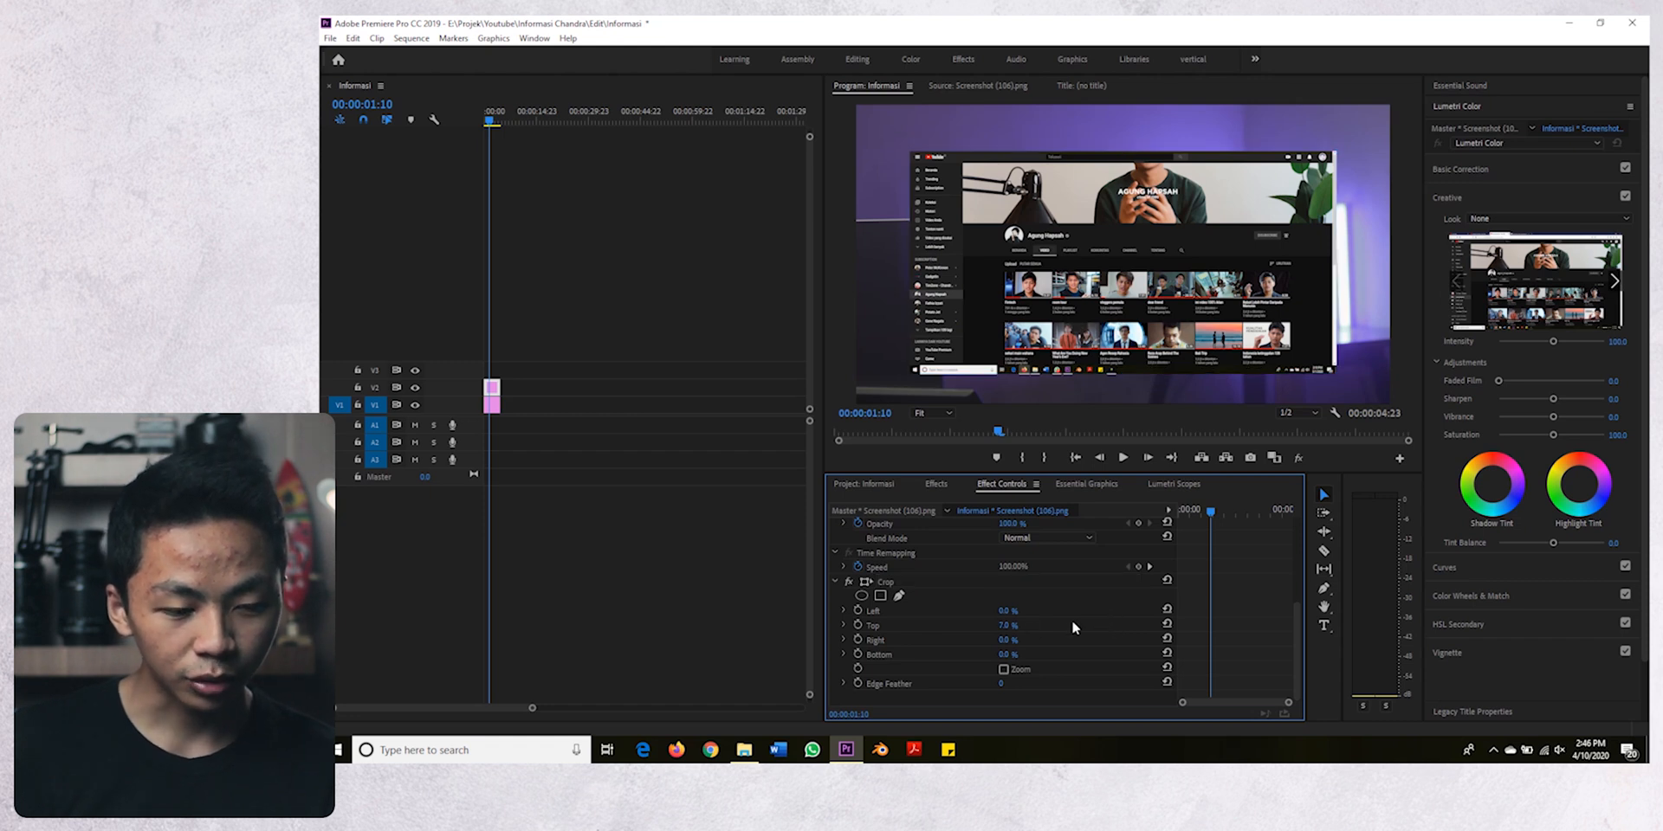
- Set the screenshot's crop to 1% on the right and 4% at the bottom, and check it in the enlarged view
left_click(1007, 640)
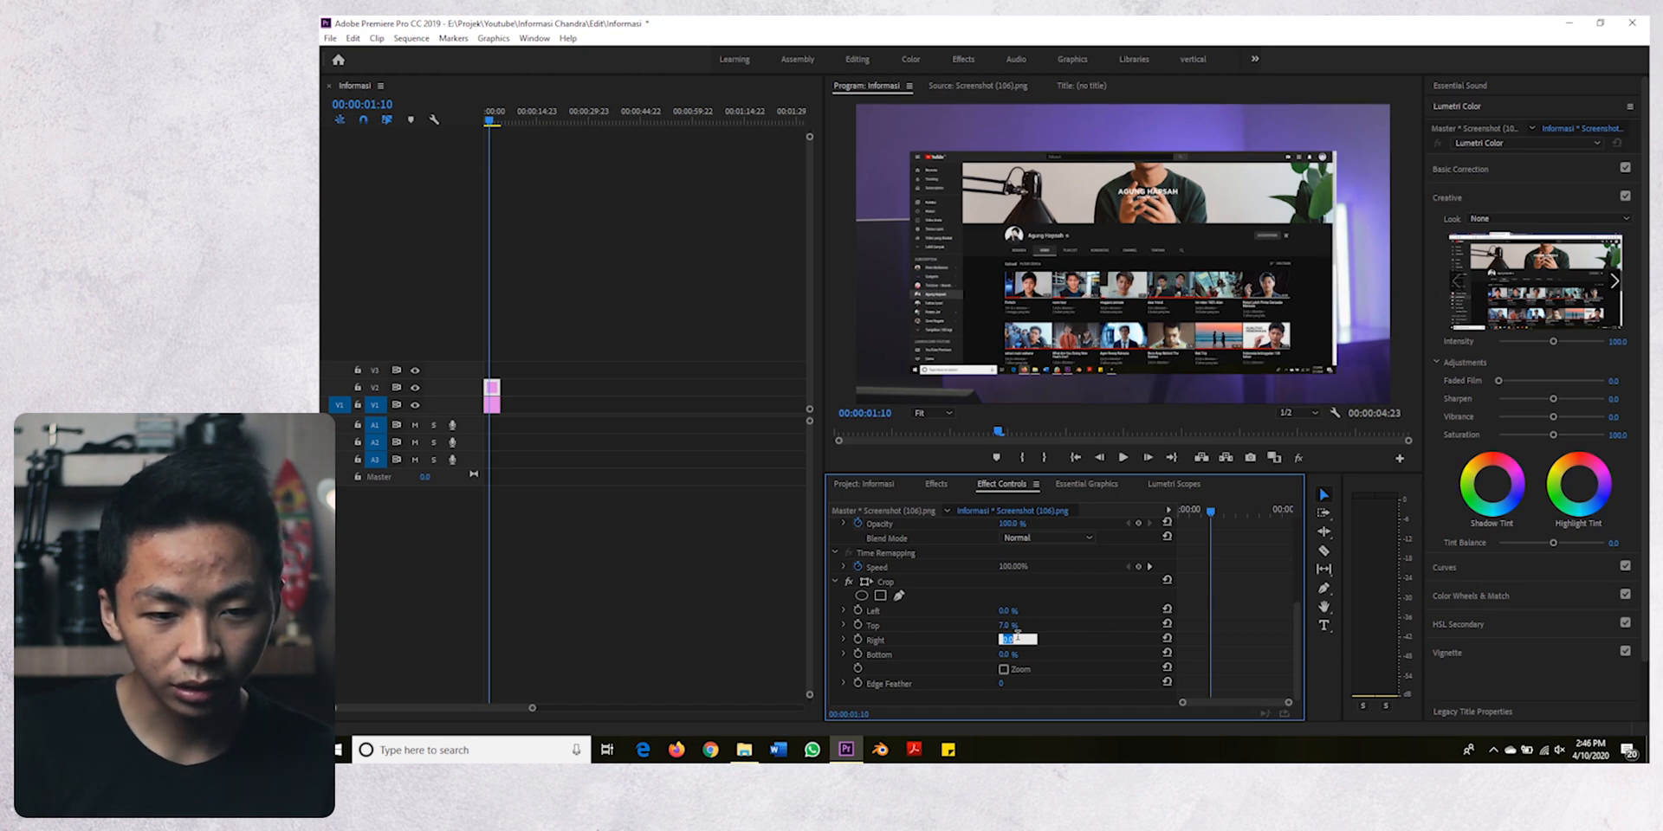
type("1")
key("Return")
left_click(1009, 654)
type("1")
key("Return")
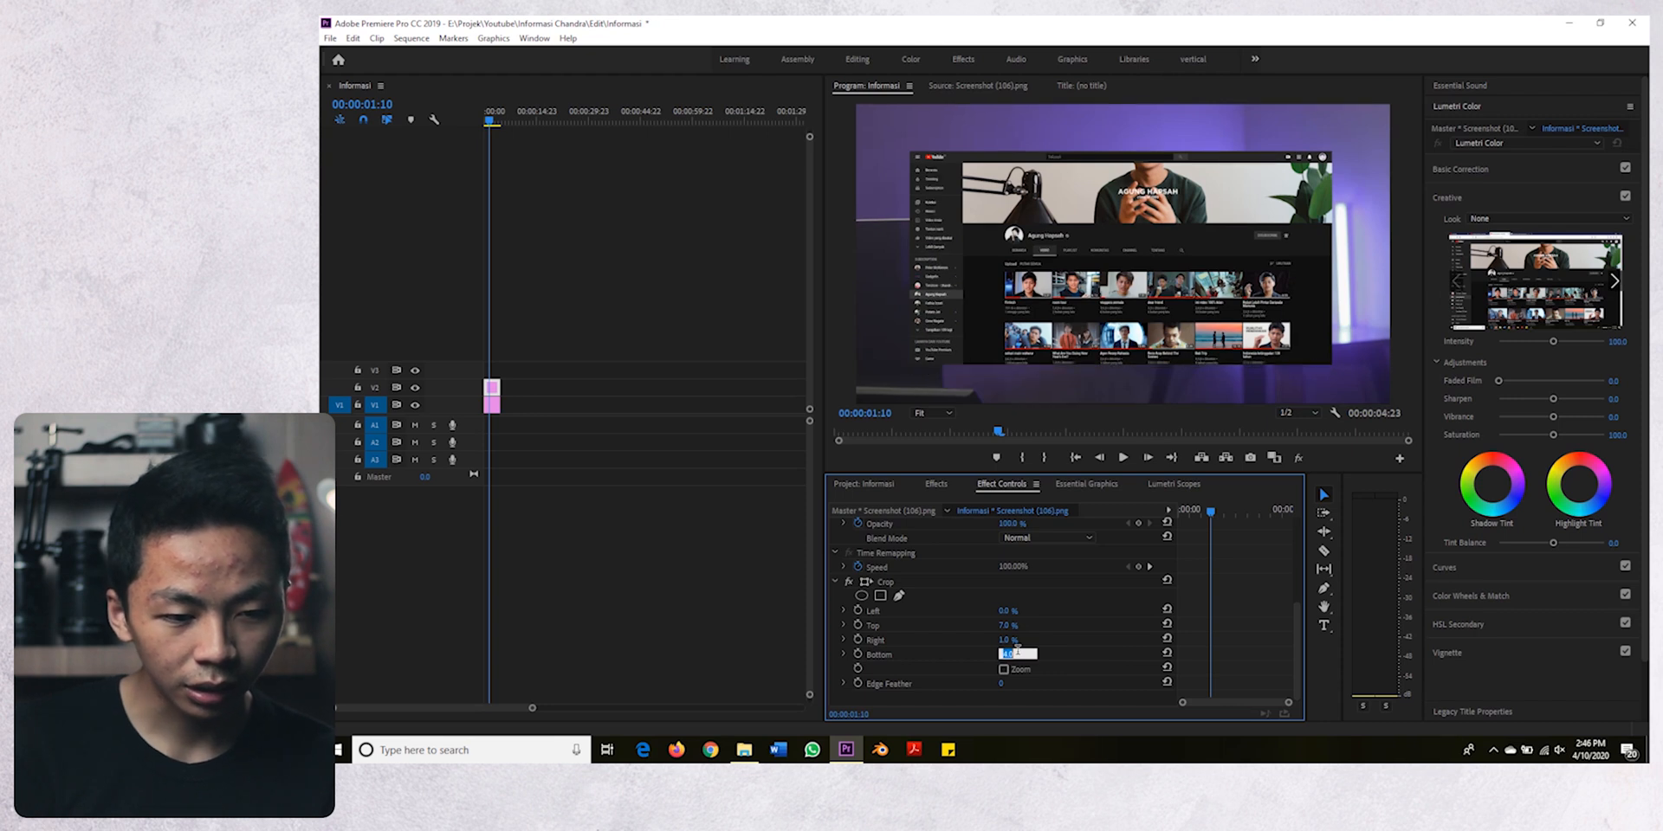
left_click(1117, 624)
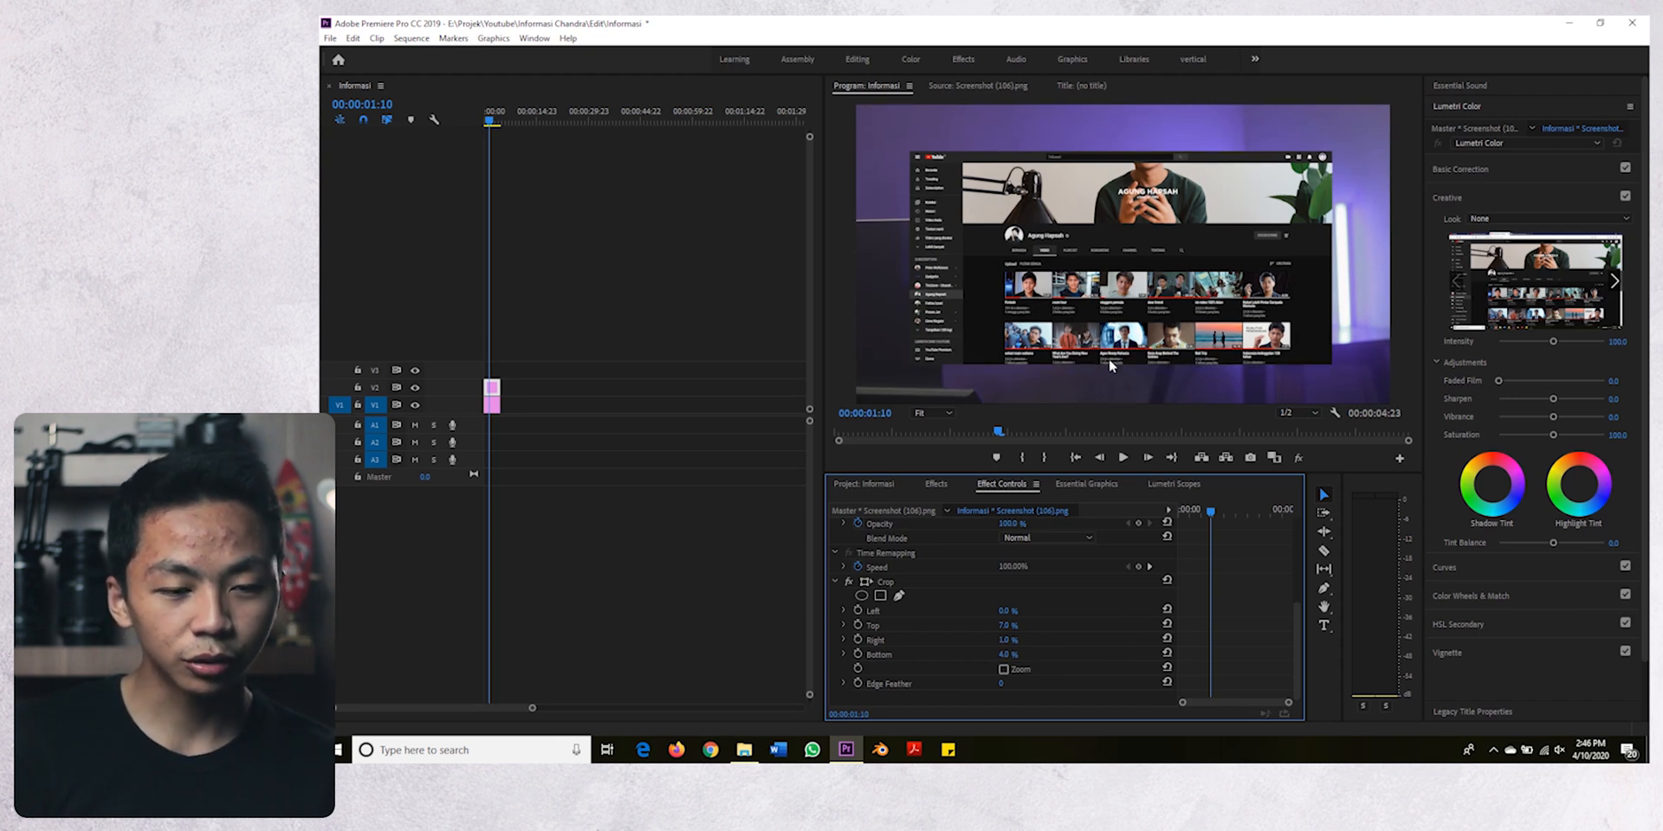
key("grave")
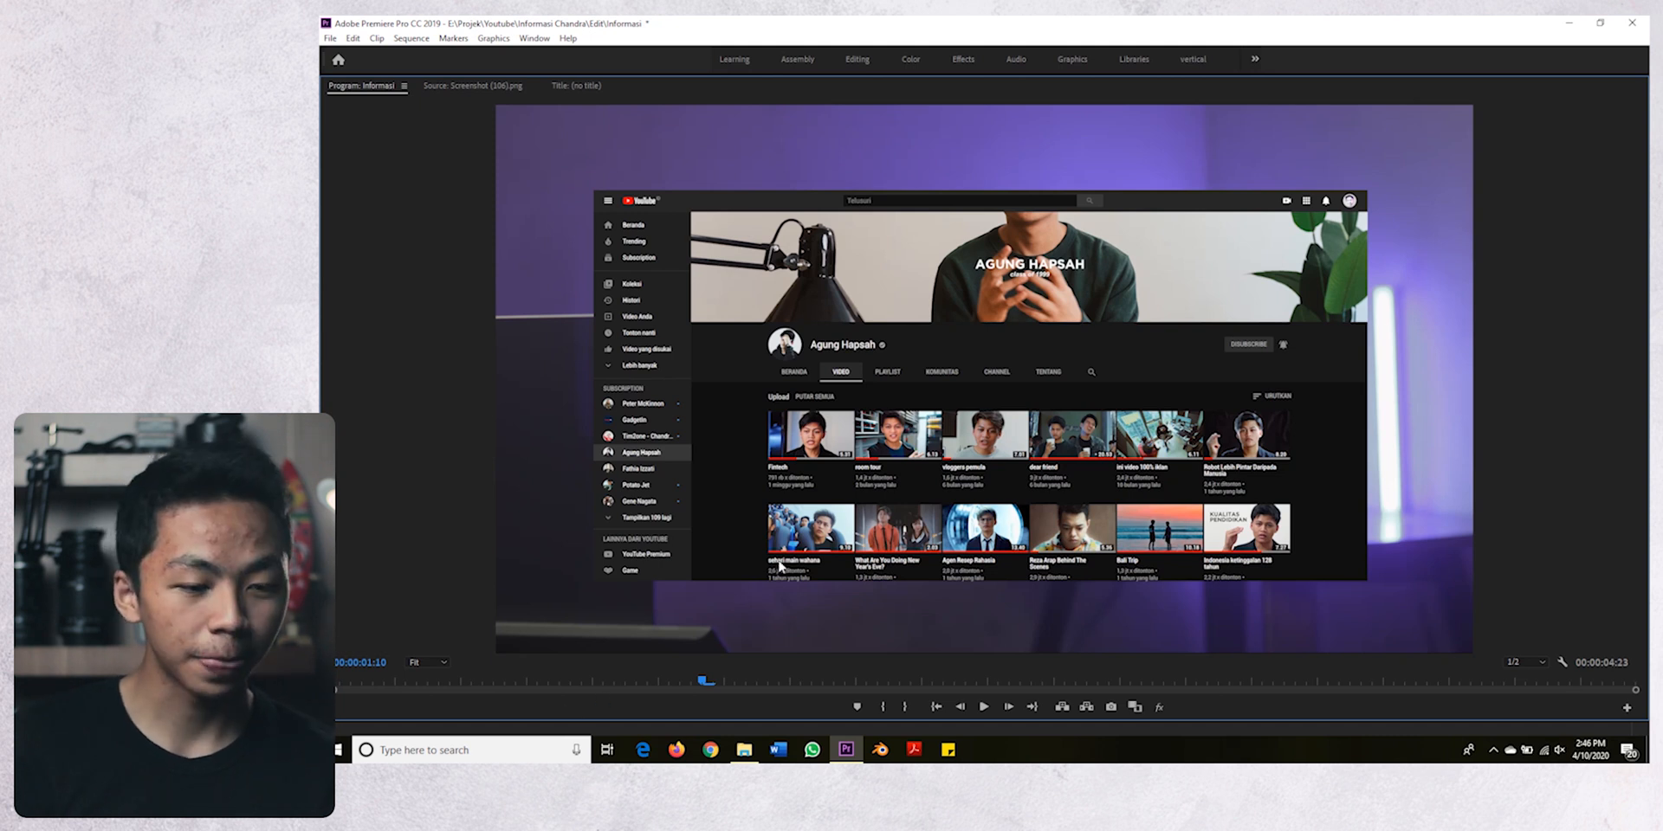
key("grave")
- Nest the cropped screenshot clip on V2 as a sequence named "Informasi channel agung"
left_click(492, 386)
right_click(493, 387)
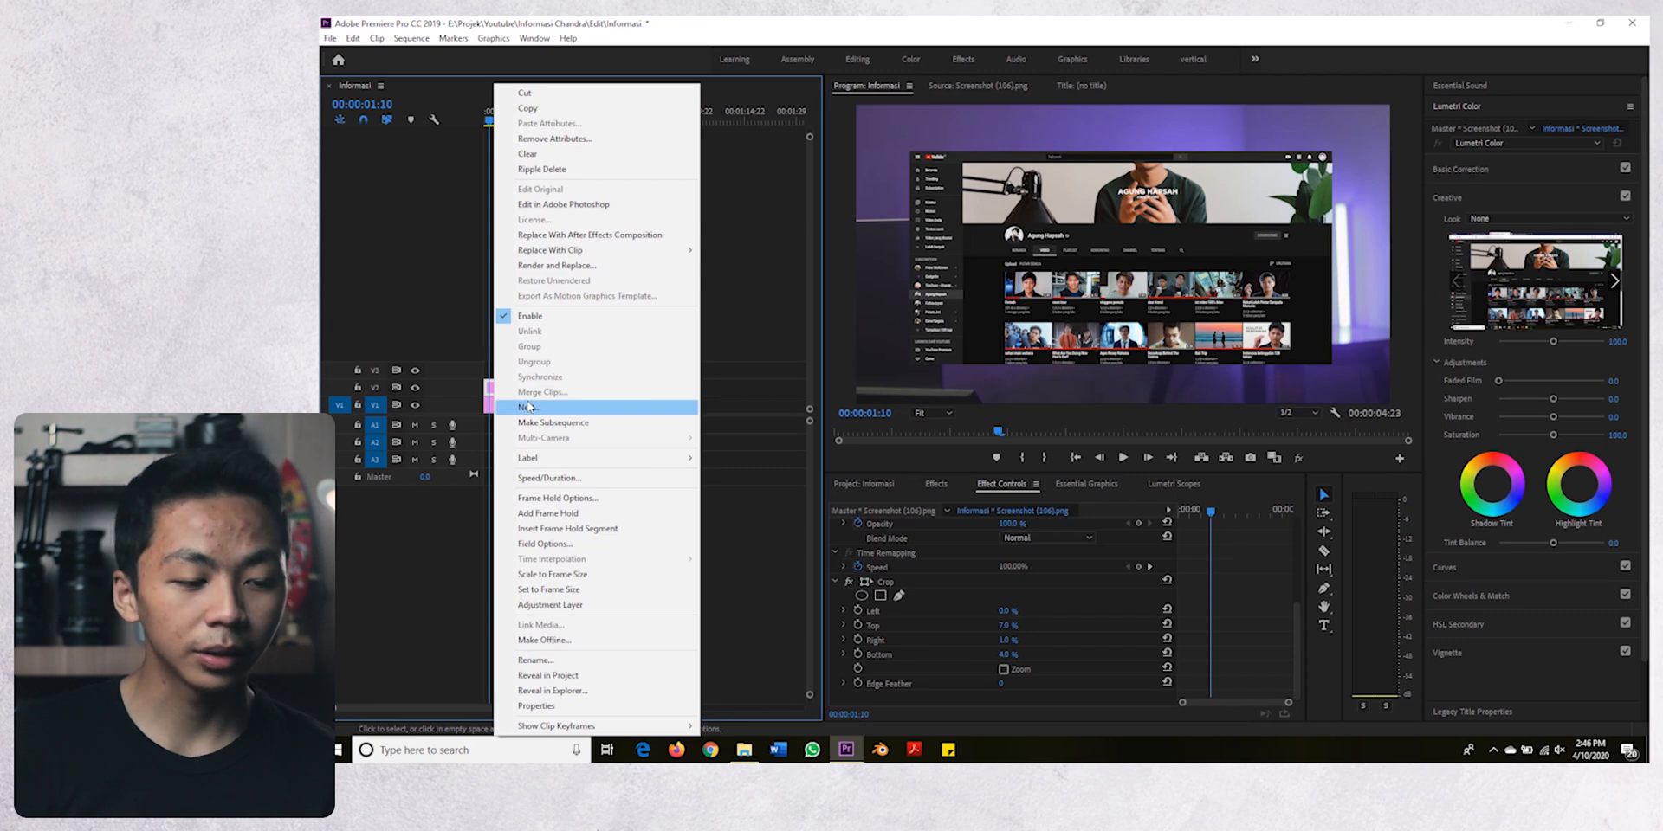
left_click(528, 405)
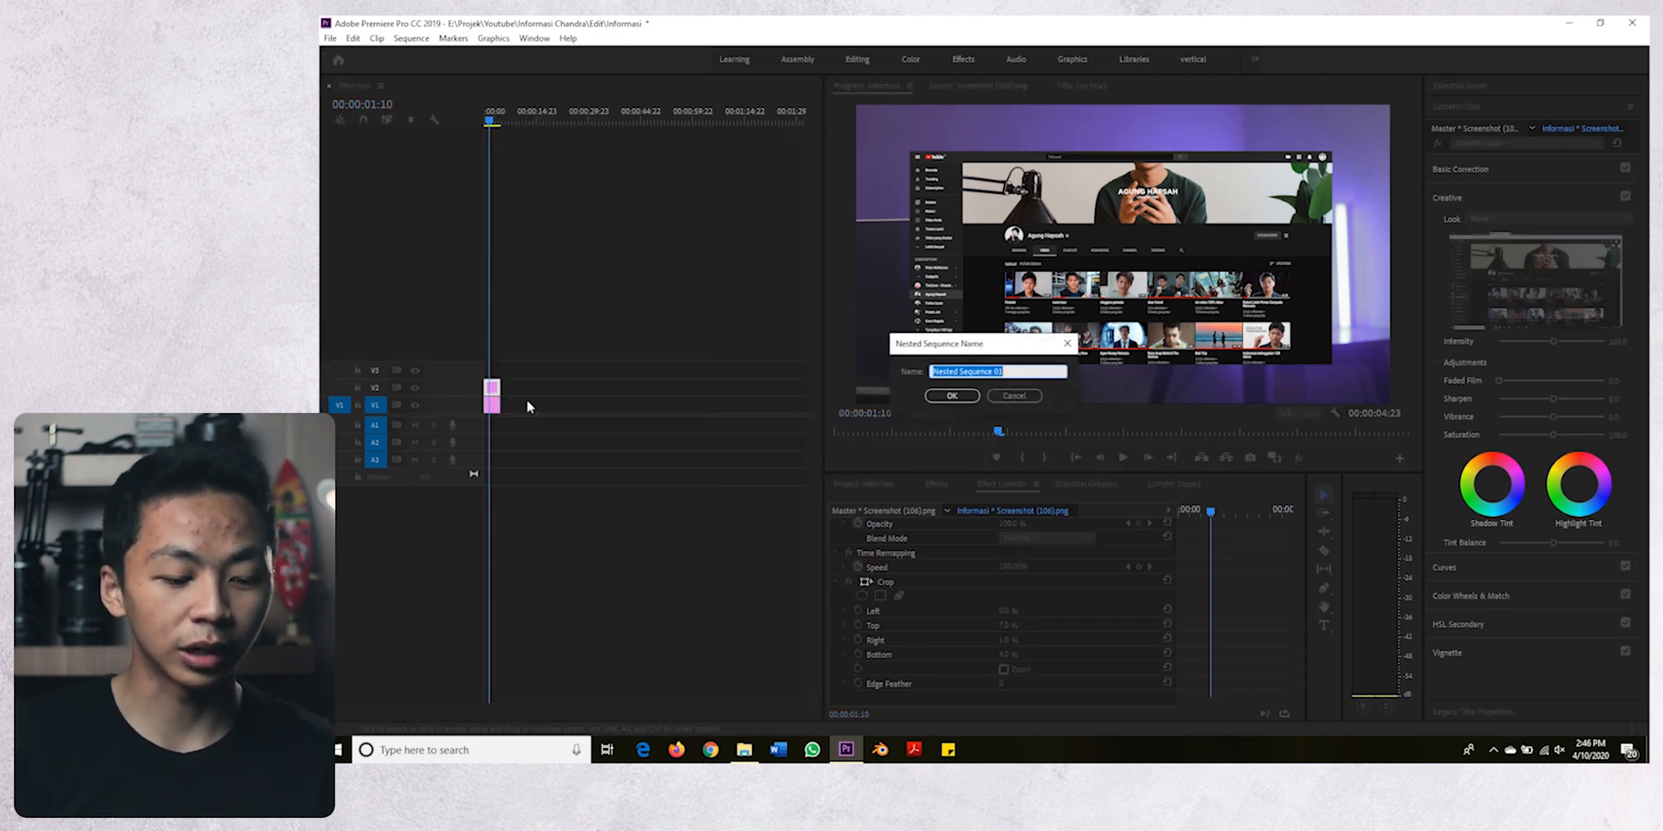
key("BackSpace")
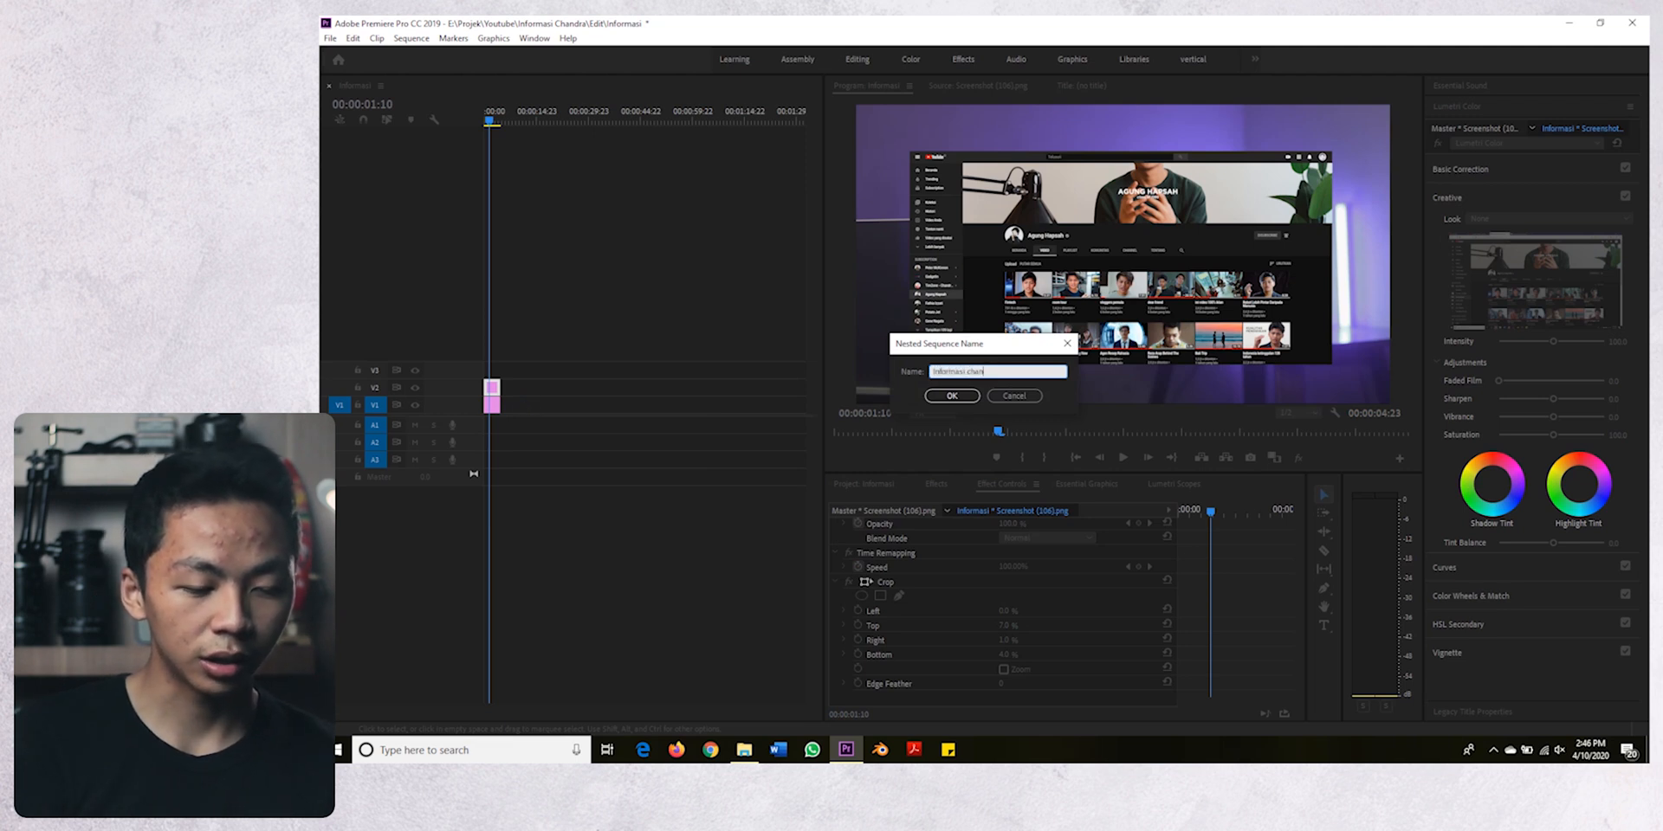
type("Informasi channel agung")
key("Return")
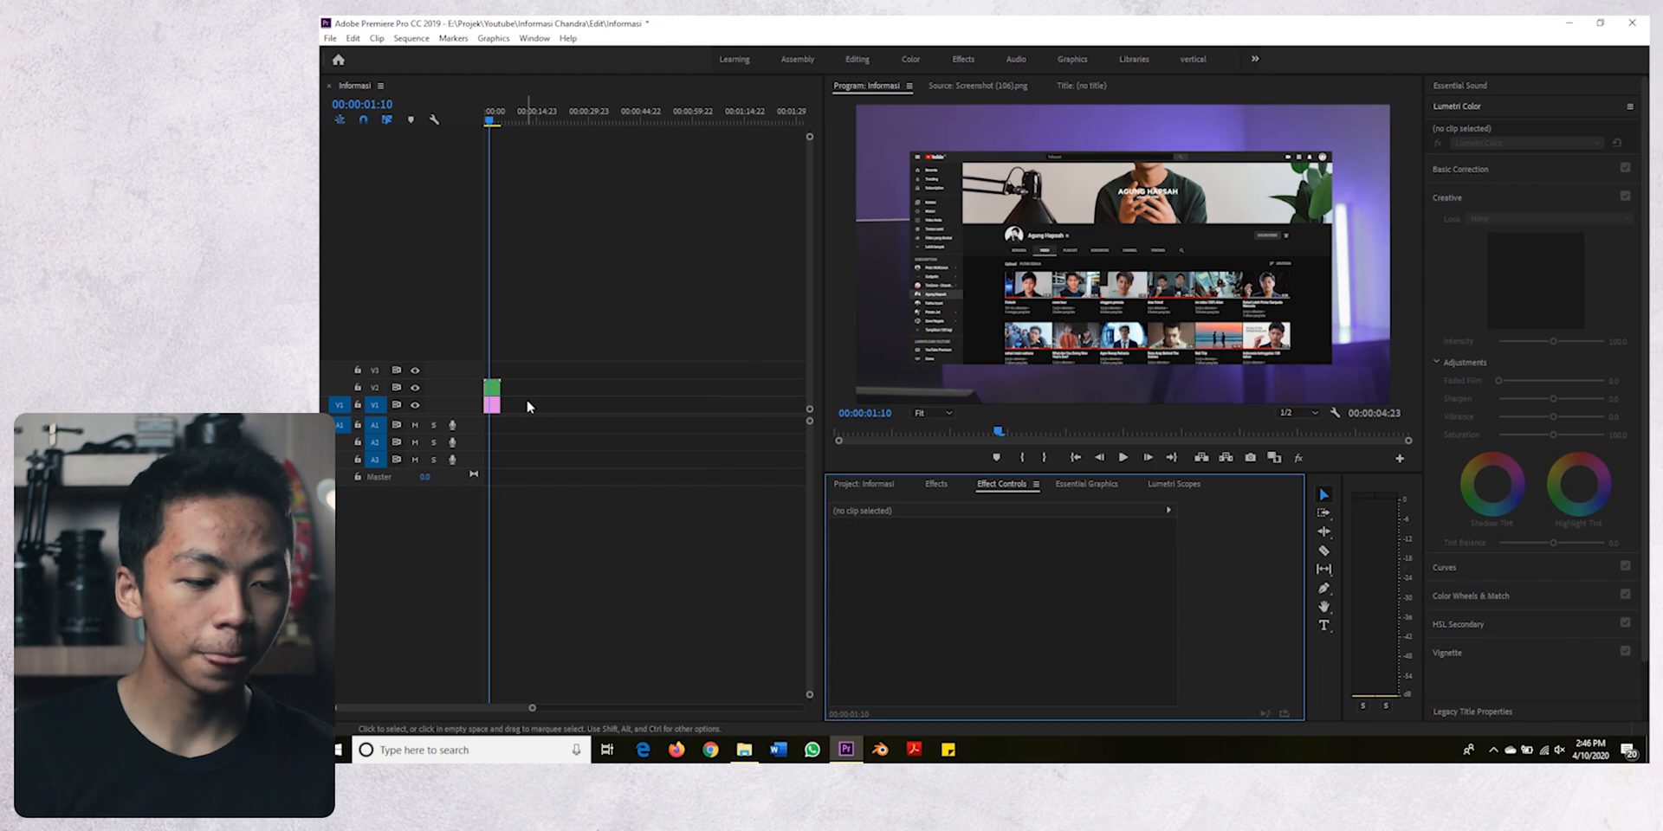
- Duplicate the nested clip from V2 onto tracks V3 and V4 directly above it
left_click(492, 390)
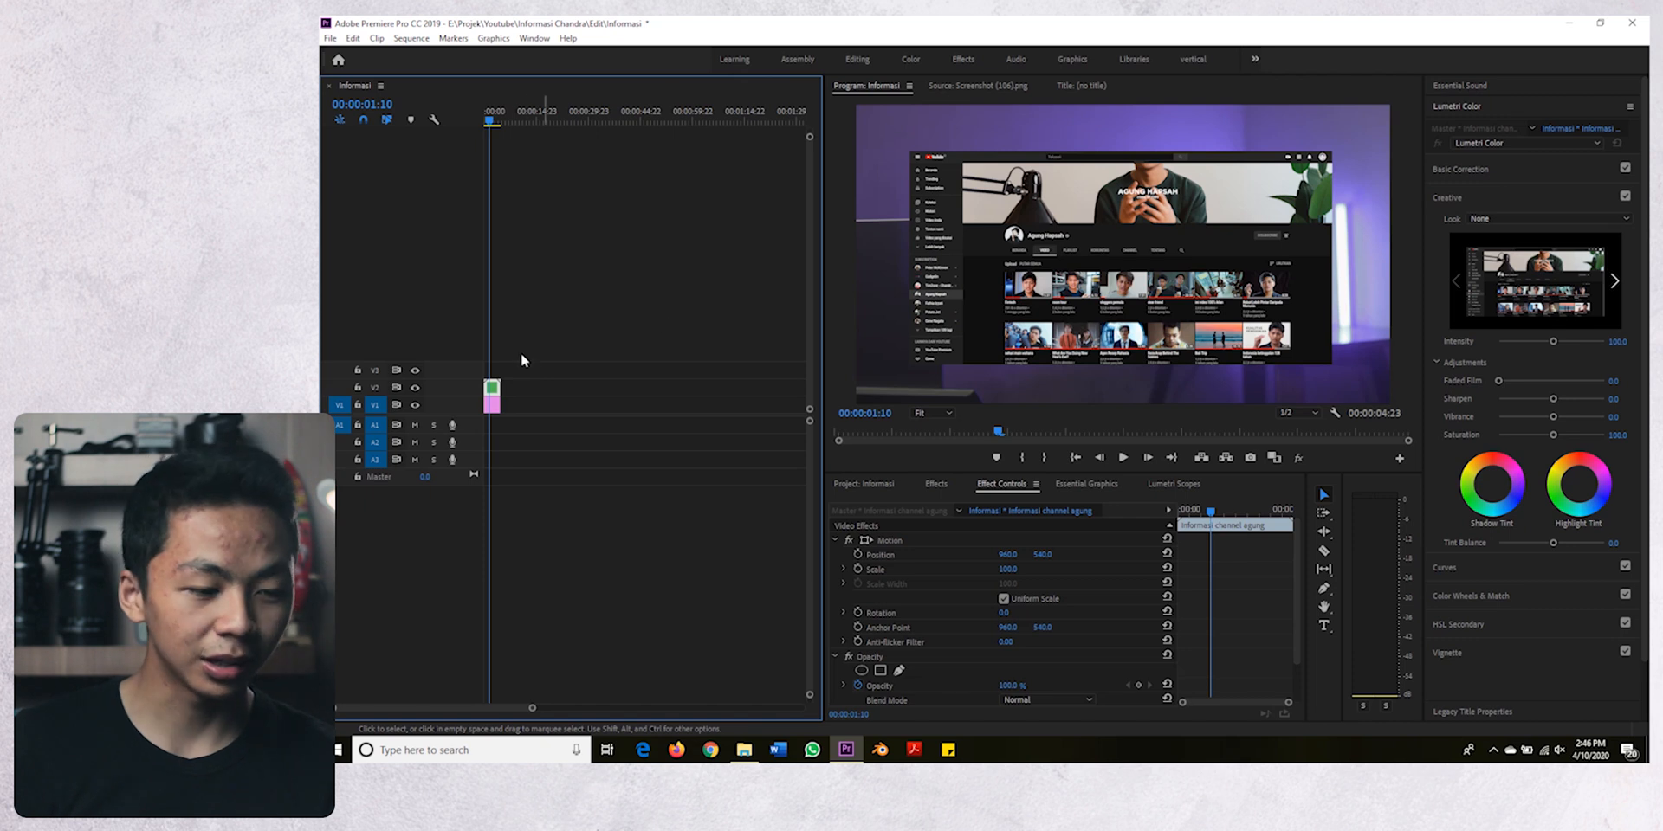
key("alt")
key("alt")
left_click_drag(496, 387, 494, 354)
left_click(559, 356)
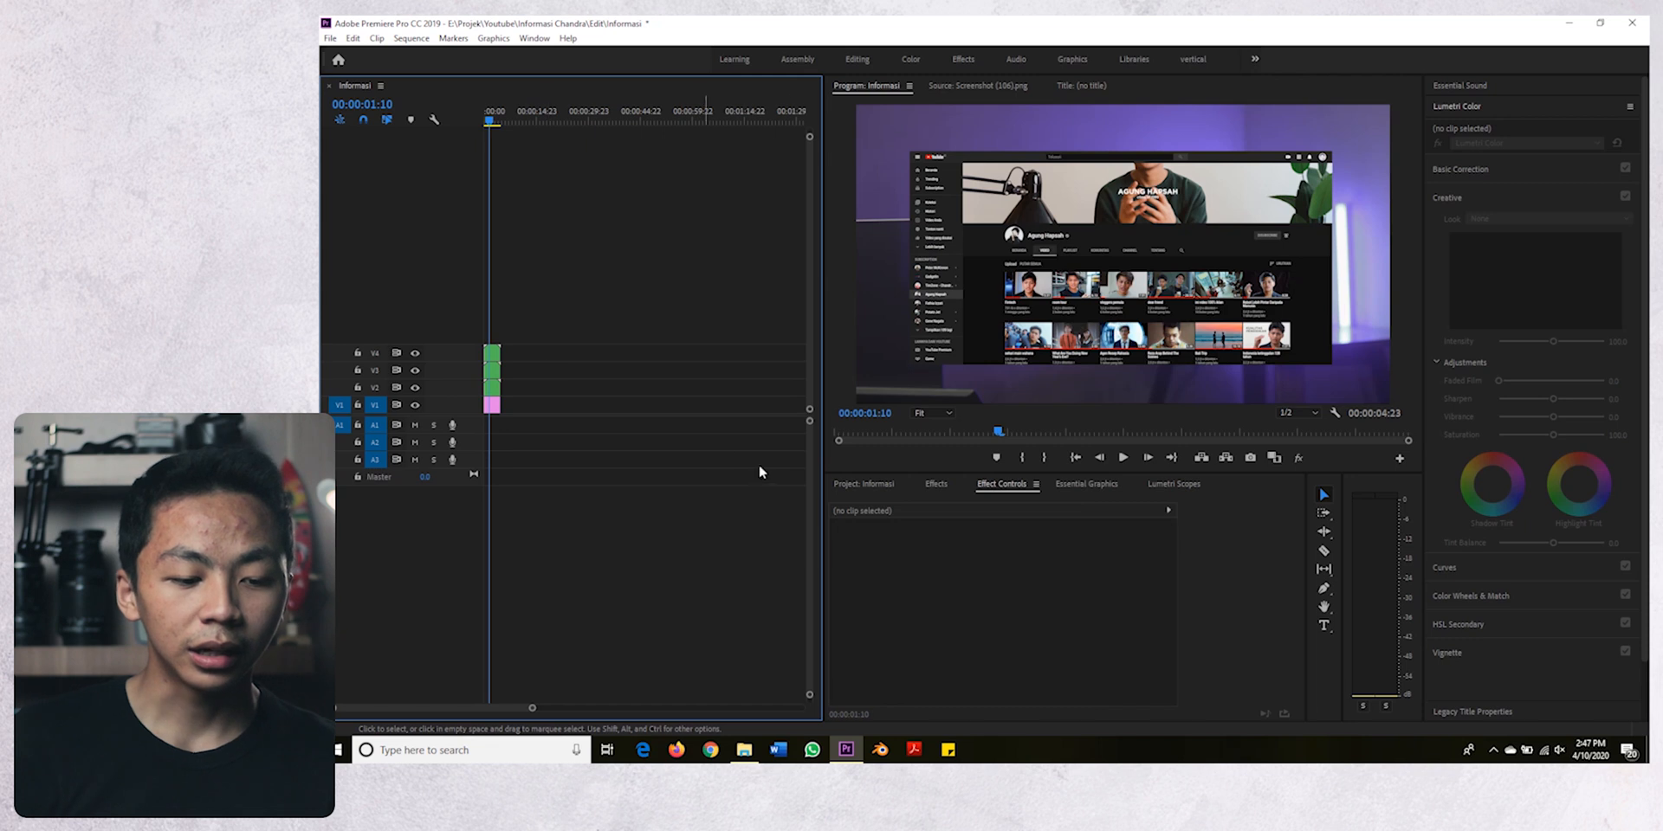
- Start a free-drawn mask on the Opacity of the nested clip on V2
left_click(857, 485)
left_click(1048, 645)
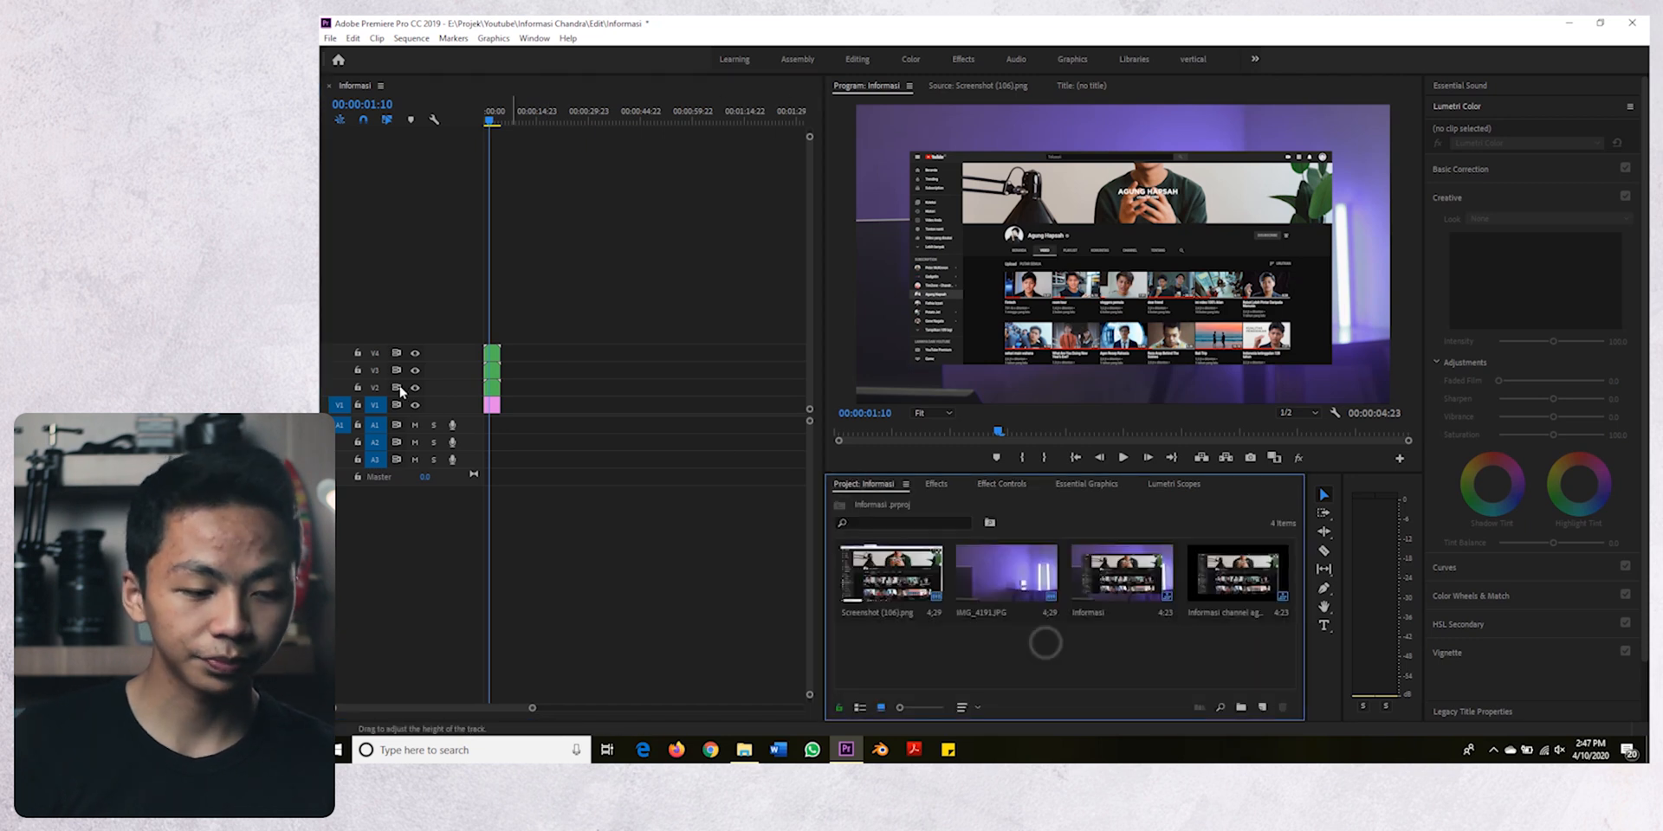
scroll(504, 373, "up", 3)
scroll(525, 370, "up", 4)
left_click(602, 394)
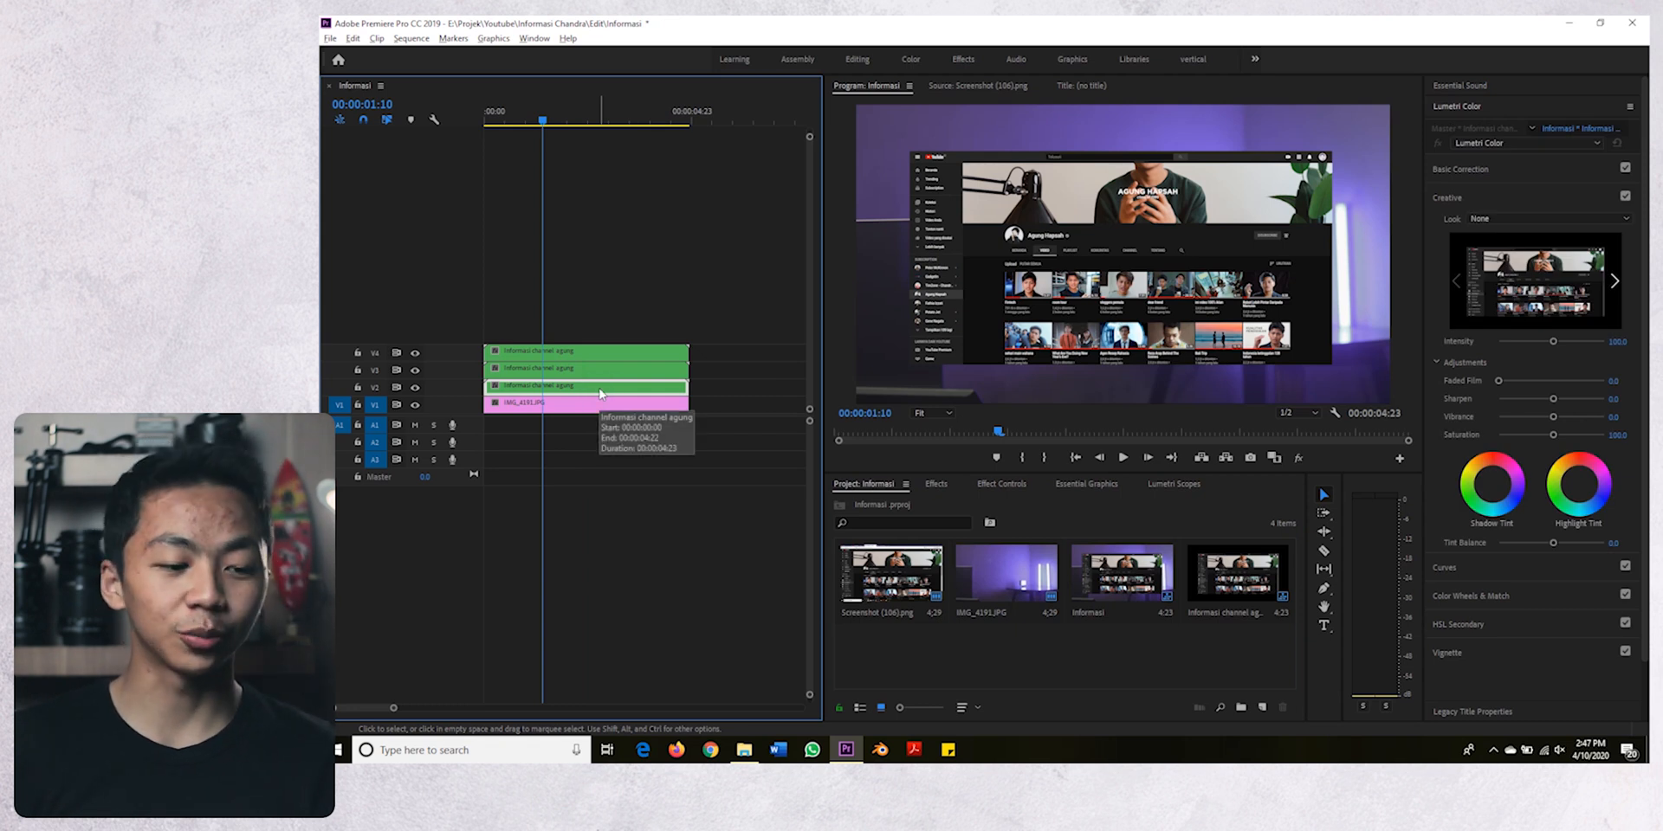
left_click(1013, 485)
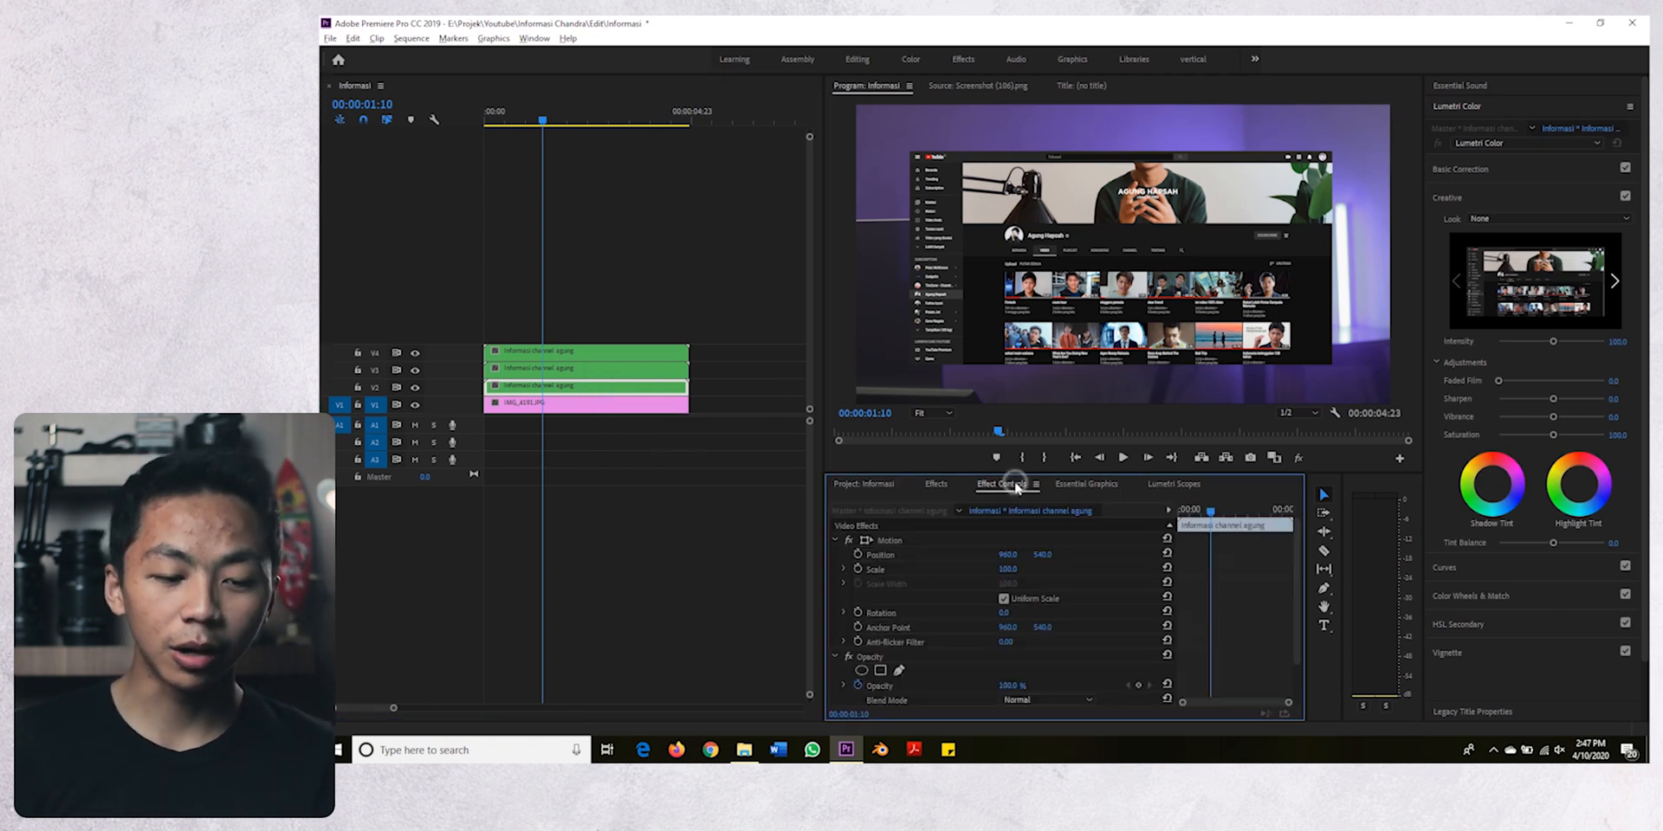
scroll(965, 653, "down", 1)
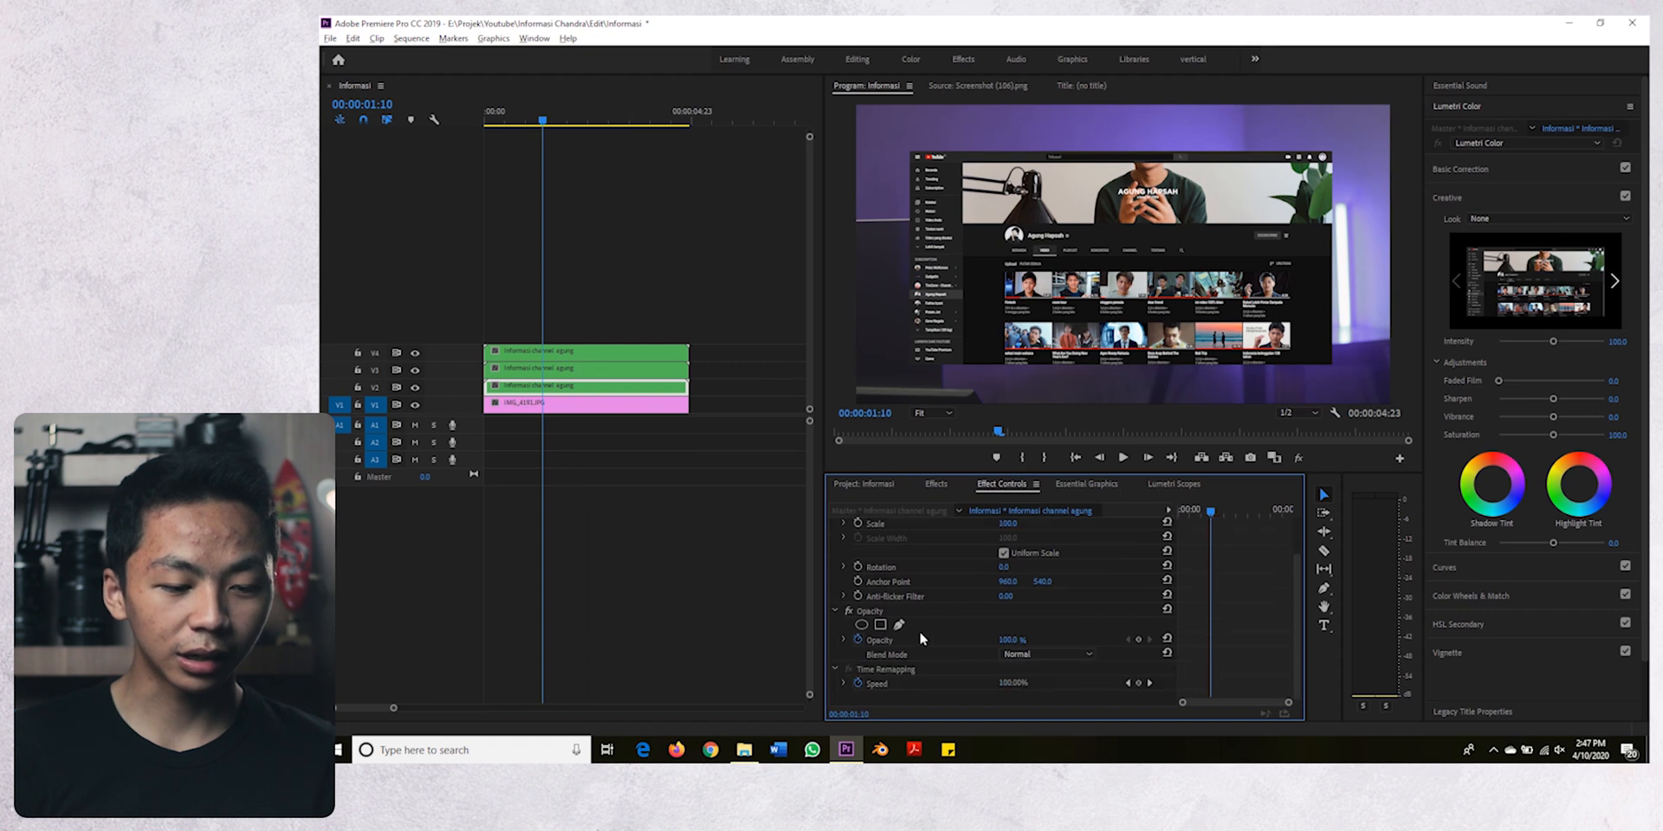
left_click(878, 610)
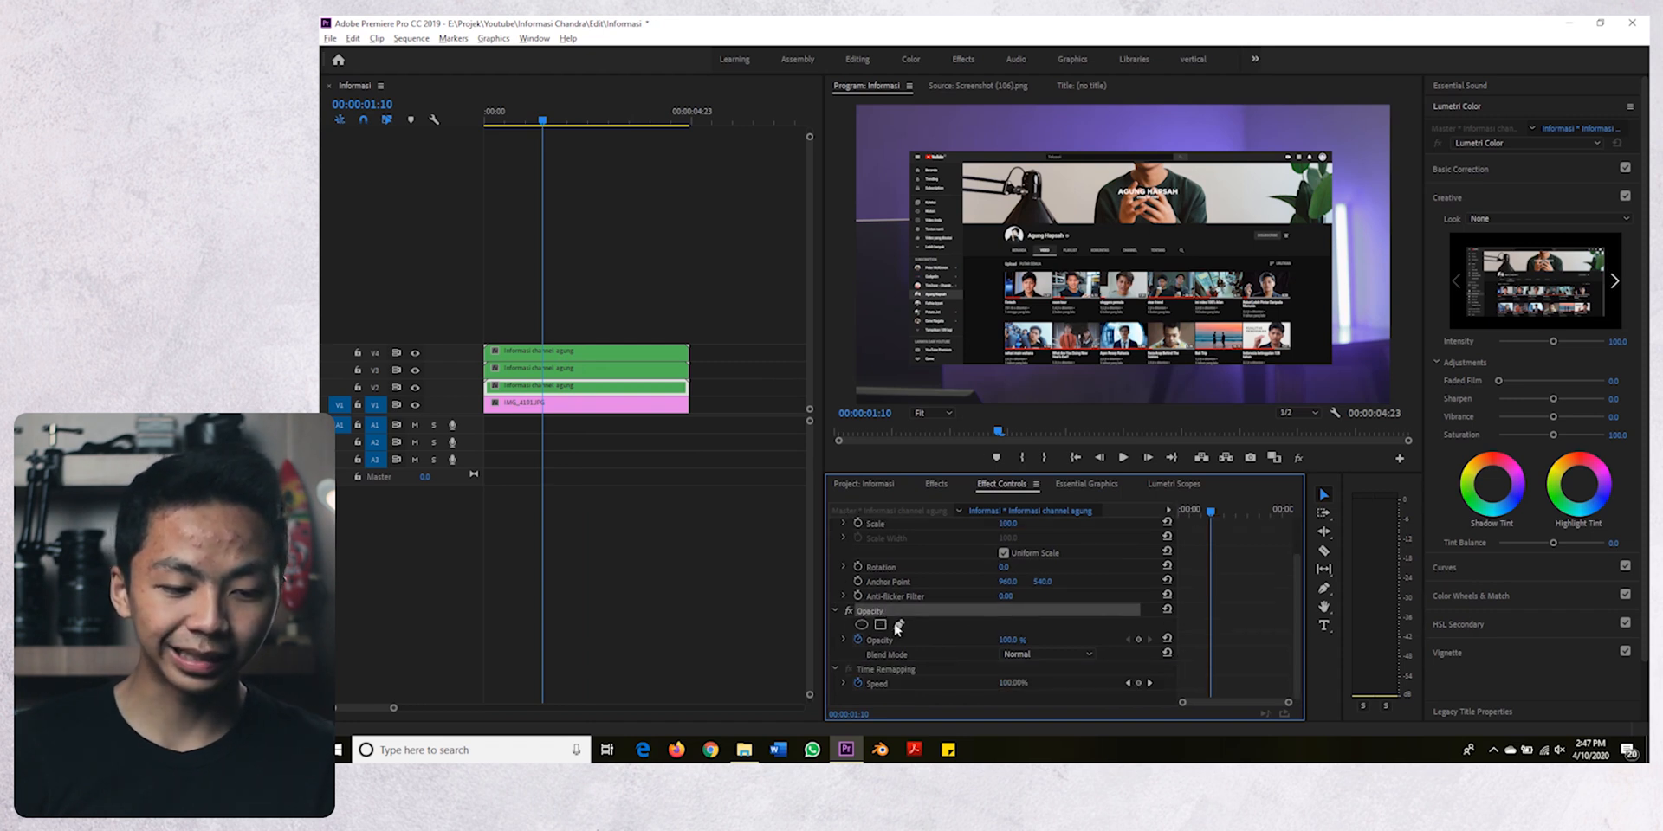
left_click(900, 626)
- Hide the output of tracks V3 and V4 so only the V2 clip shows over the background
left_click(933, 419)
left_click(931, 520)
left_click_drag(1033, 397, 951, 403)
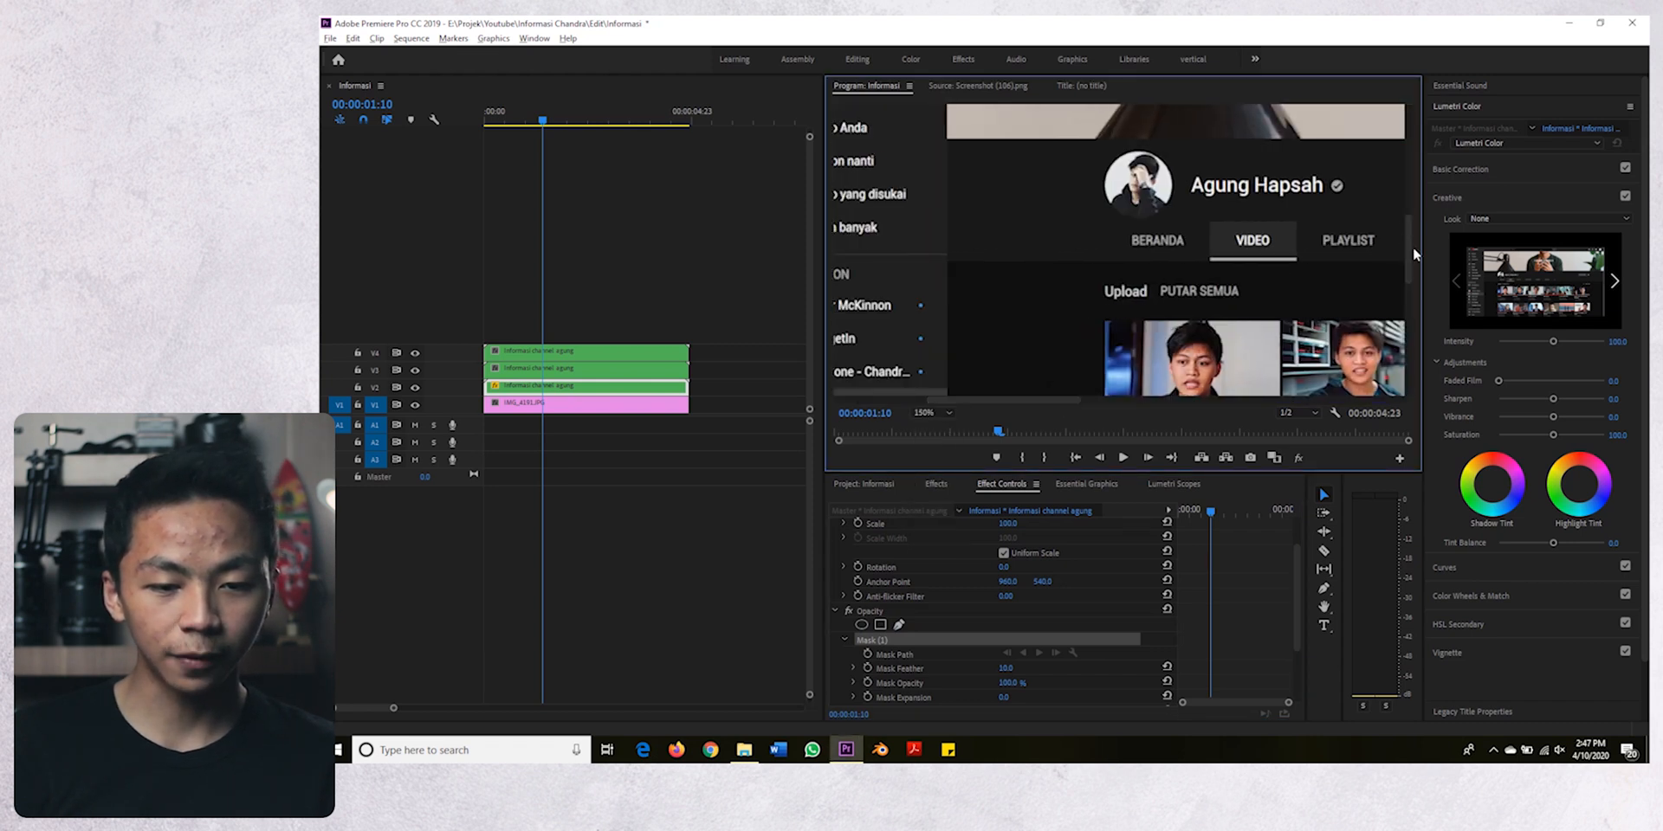
left_click_drag(1412, 247, 1402, 177)
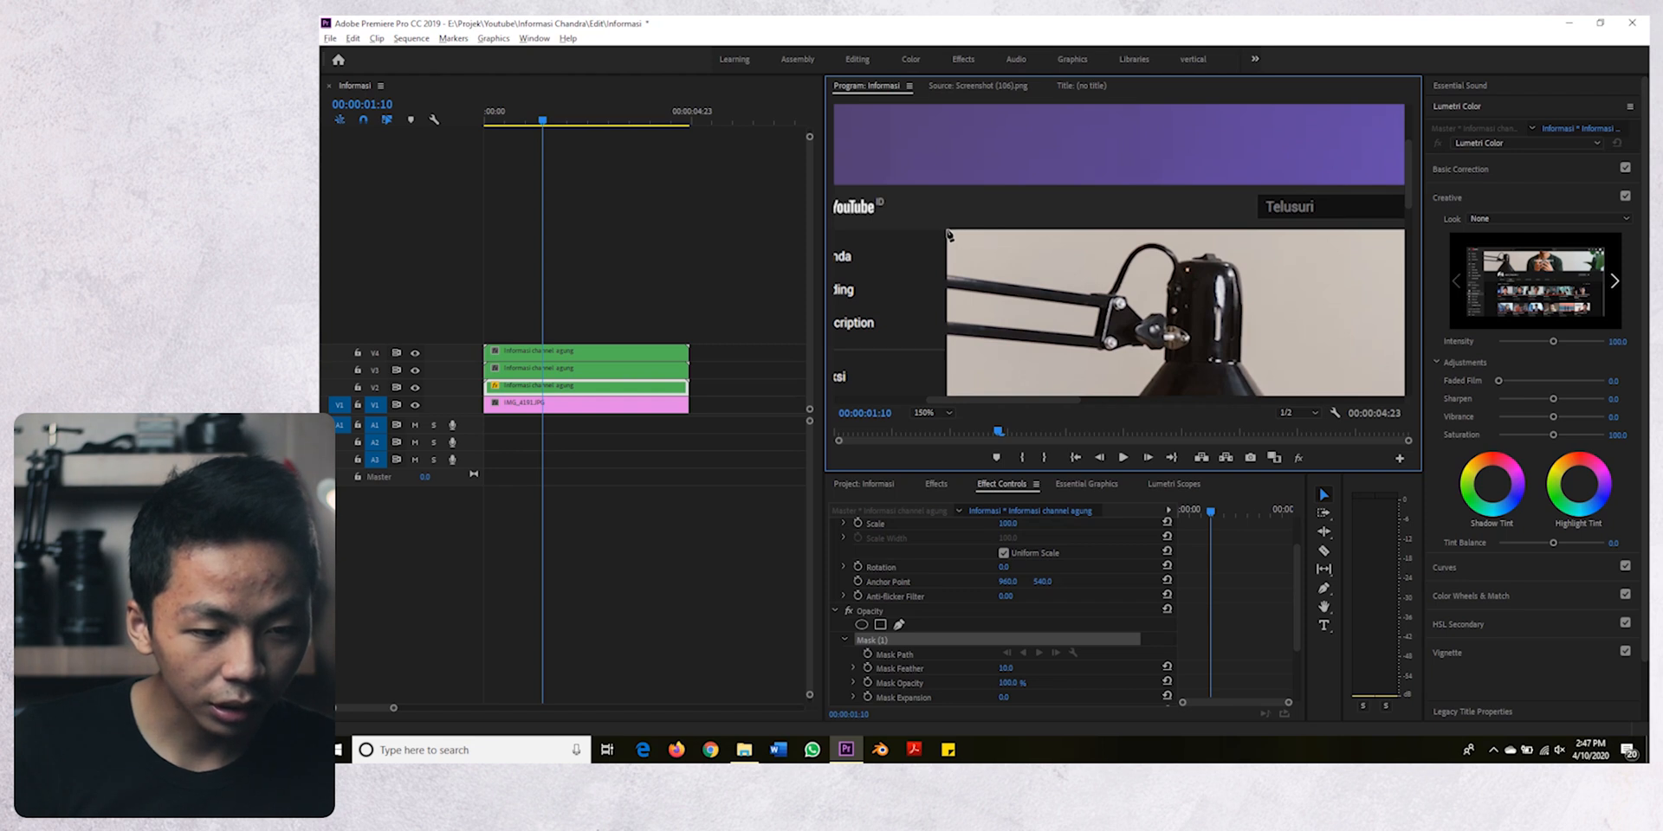
left_click(415, 371)
left_click(415, 353)
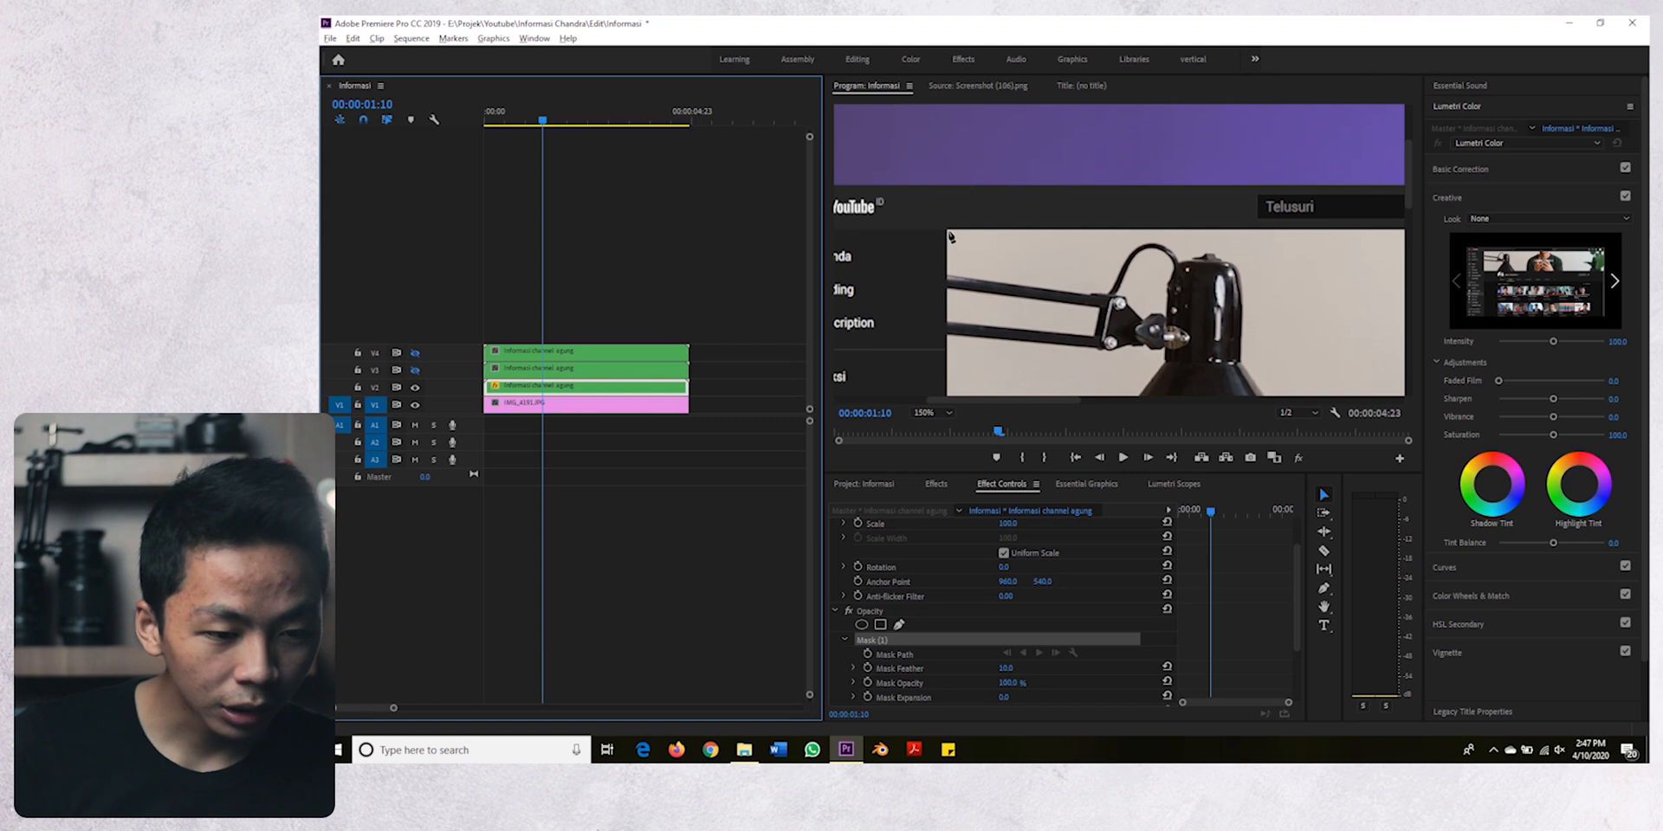
- Draw a closed rectangular mask on the V2 clip around the channel banner and video area, excluding the sidebar and top bar
left_click_drag(1044, 398, 1332, 397)
left_click(1210, 229)
left_click_drag(1407, 183, 1406, 351)
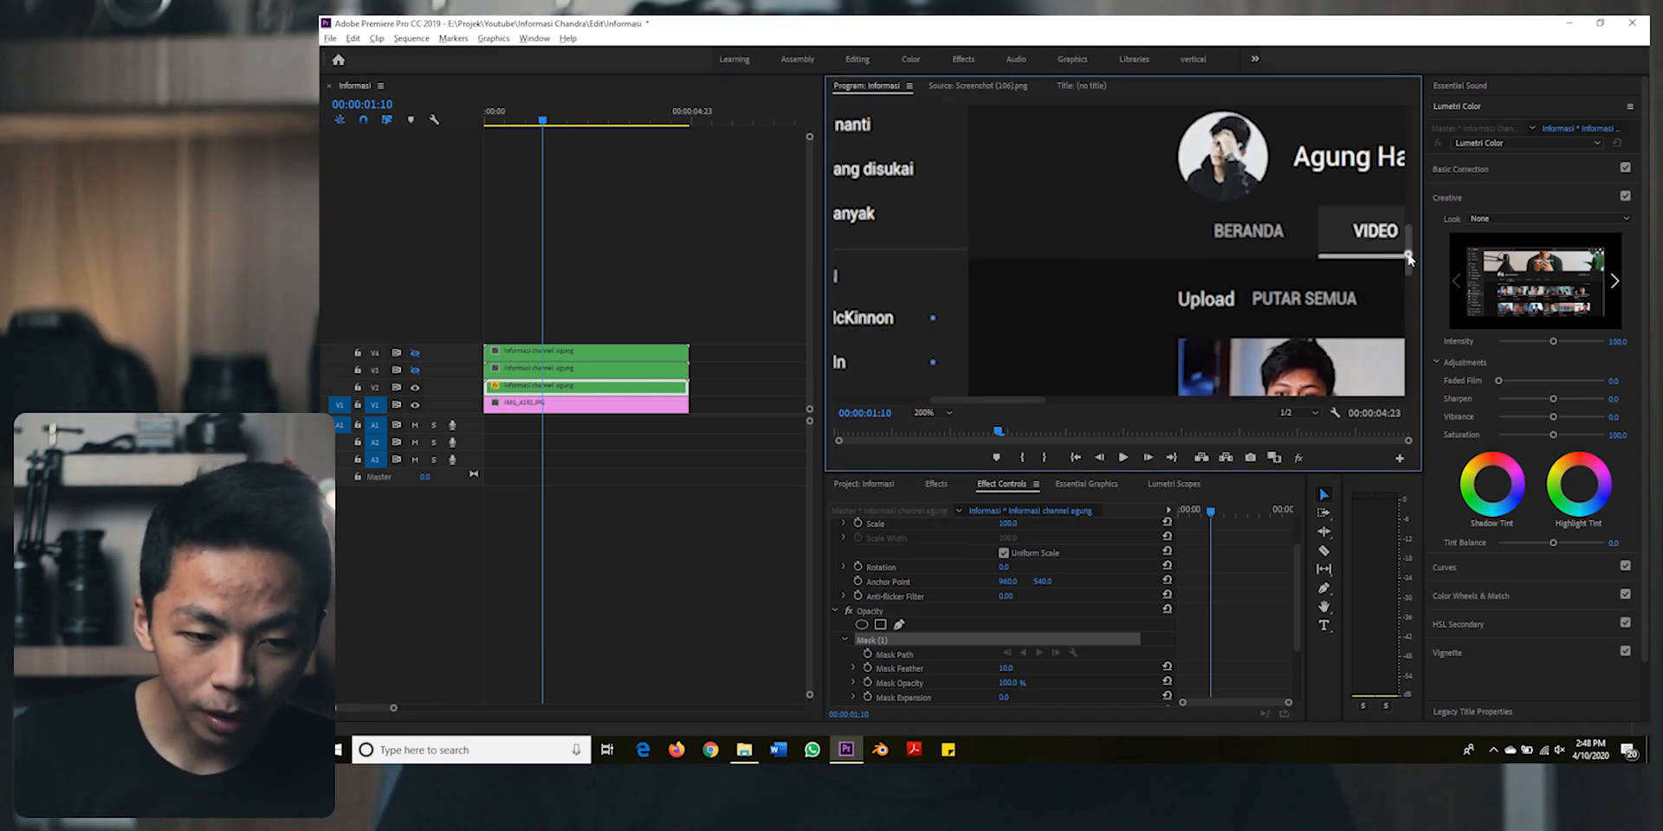
left_click_drag(1408, 257, 1405, 190)
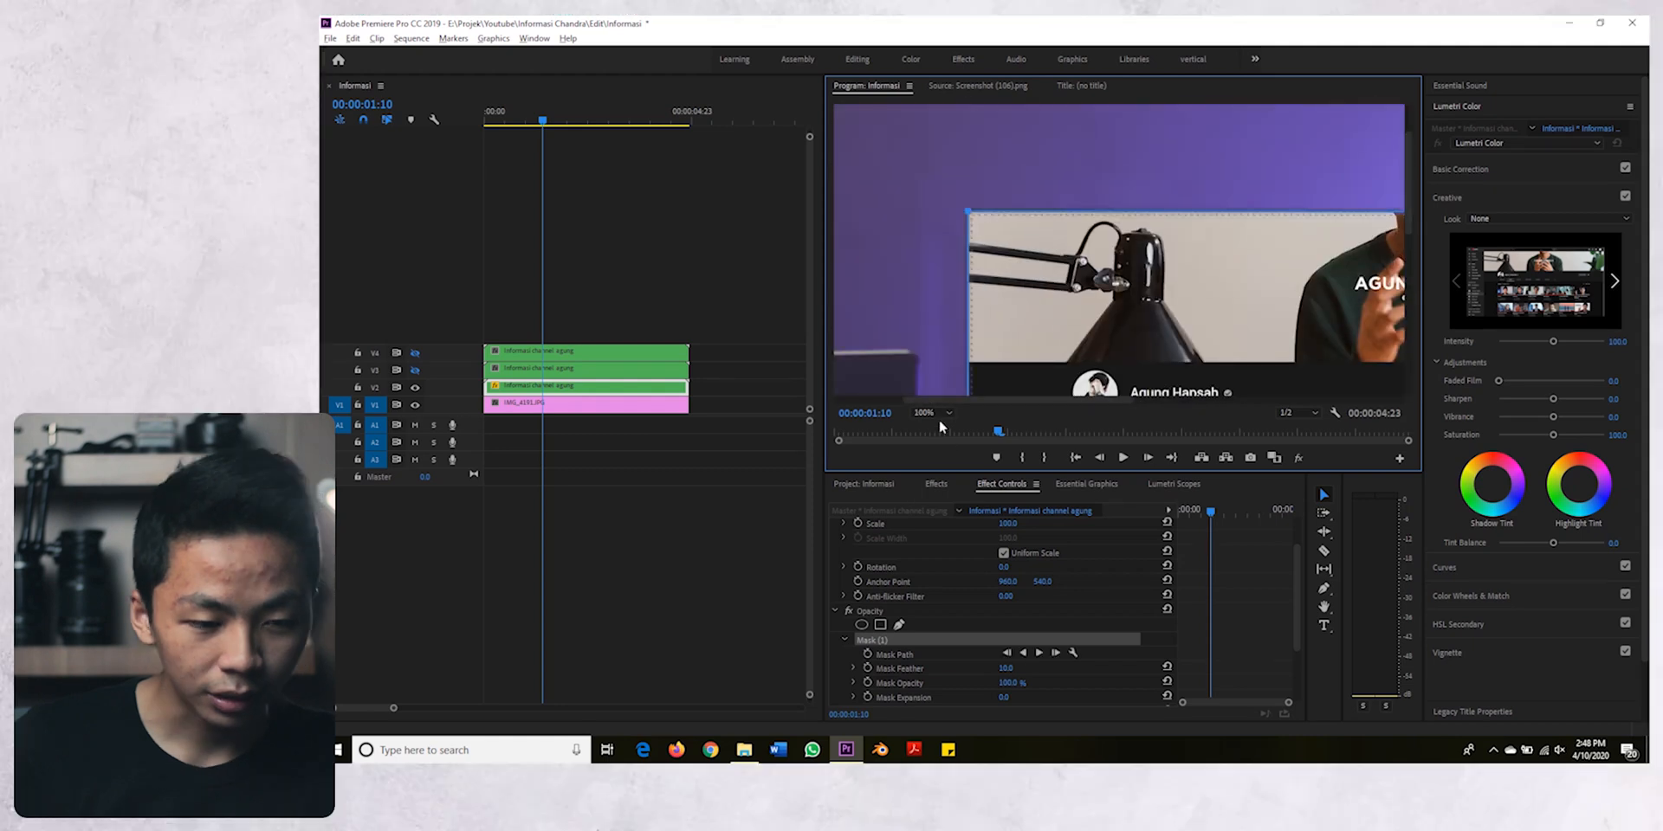
left_click(936, 414)
left_click(931, 431)
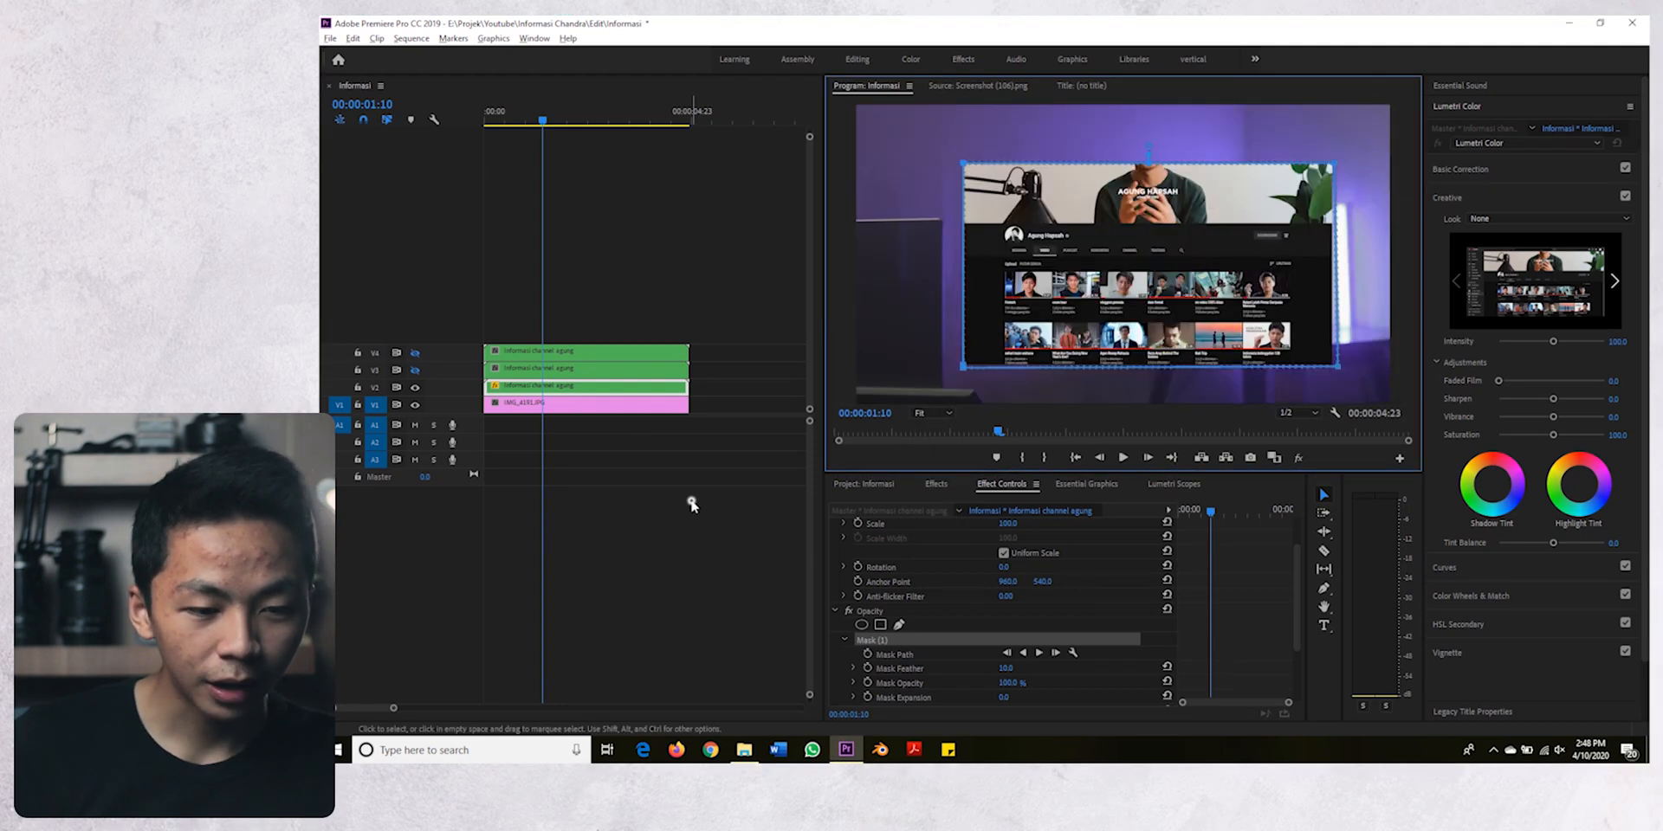
left_click(688, 482)
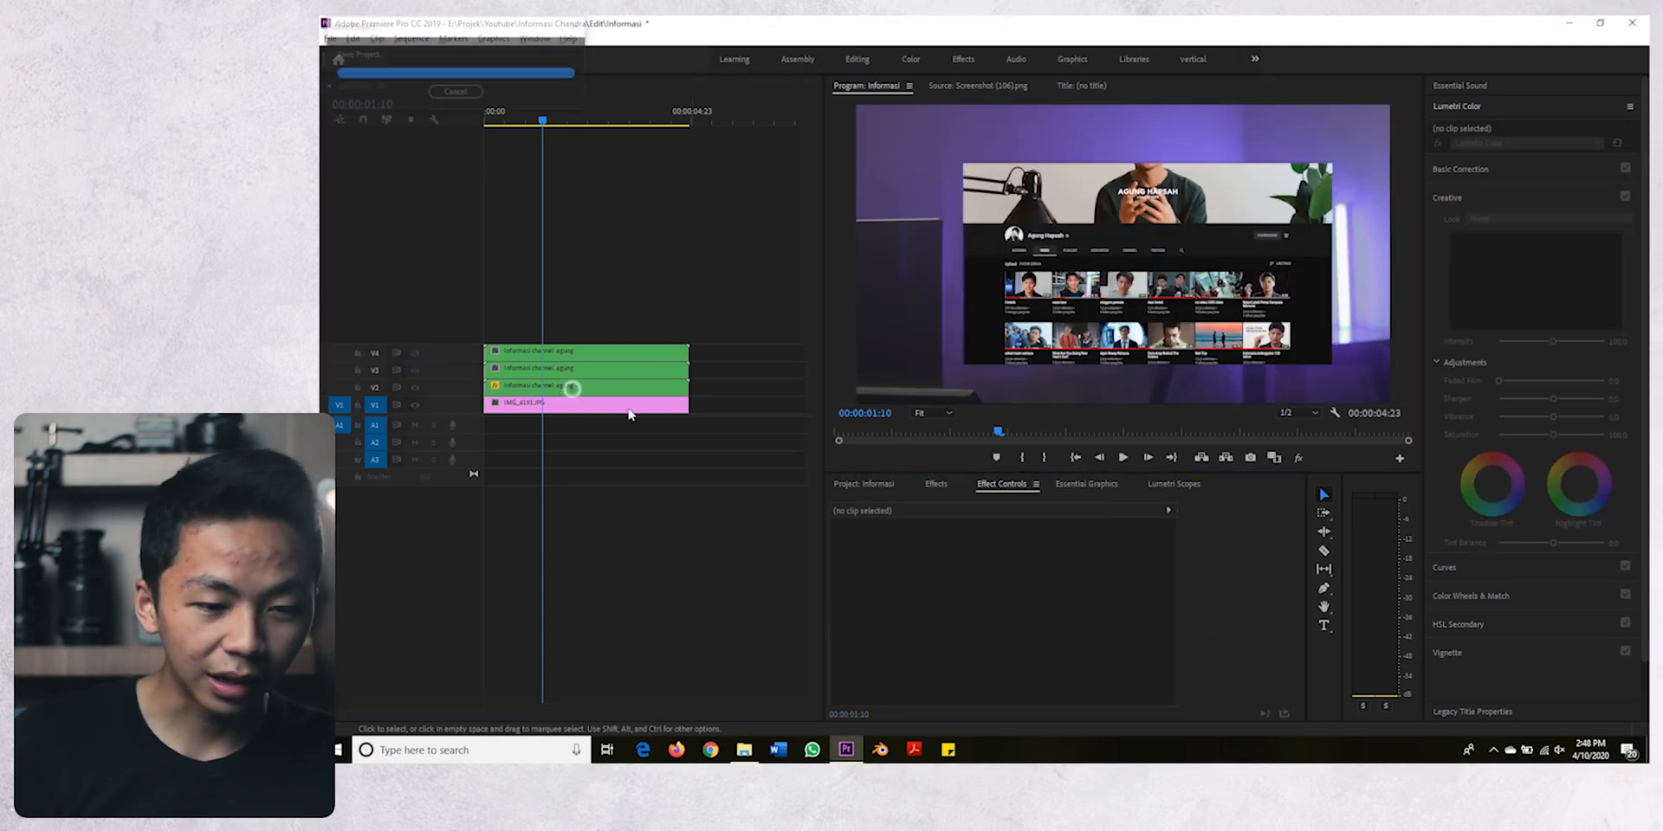
- Set the Mask Feather of the V2 clip's mask to 0
left_click(542, 390)
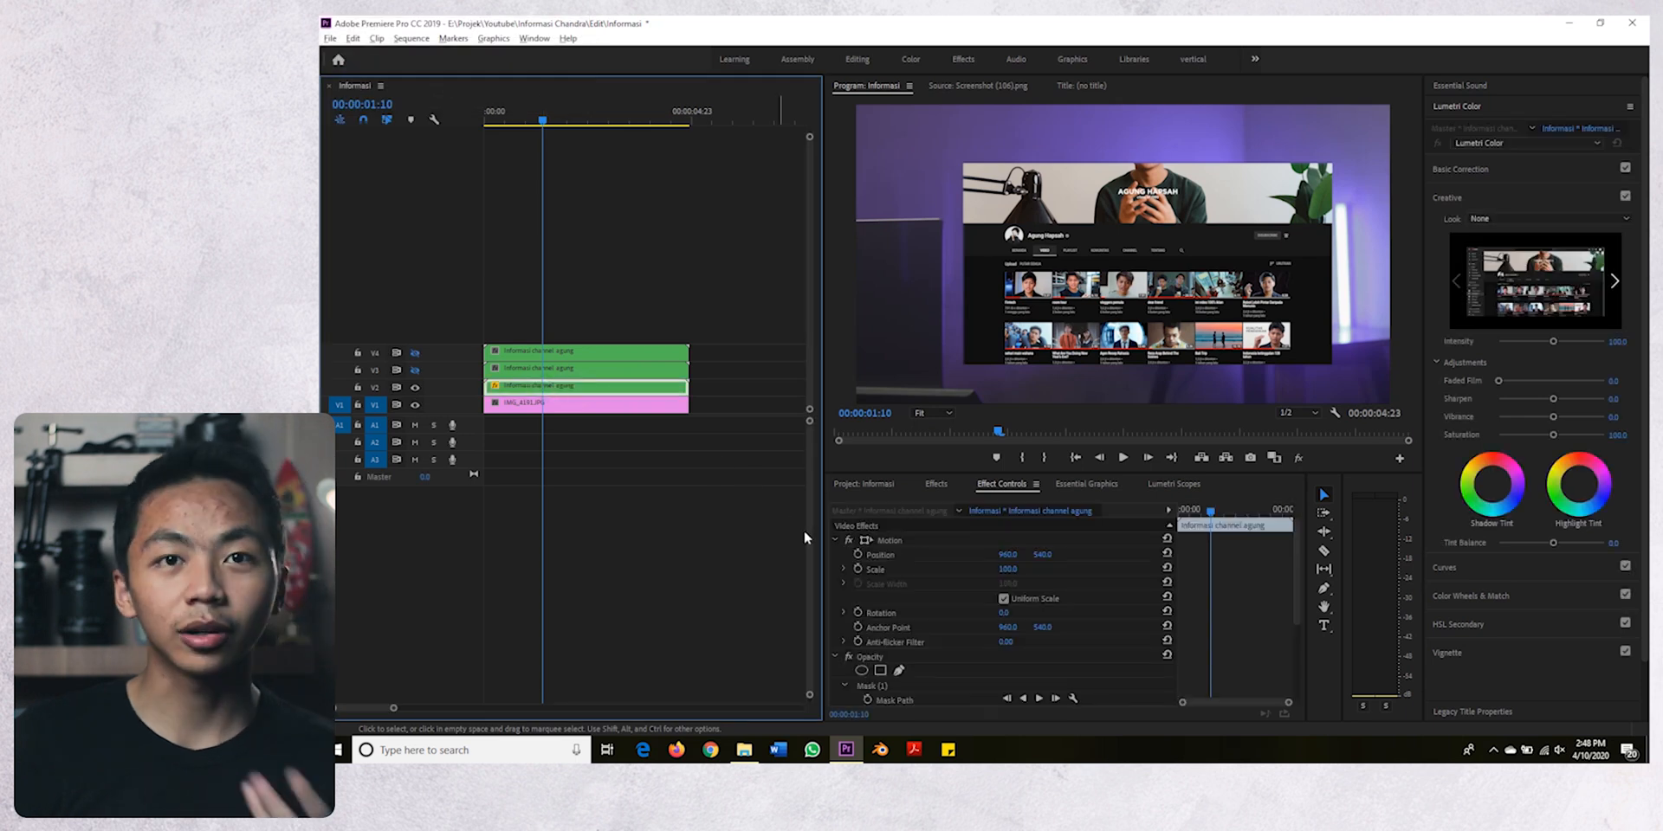
scroll(900, 641, "down", 2)
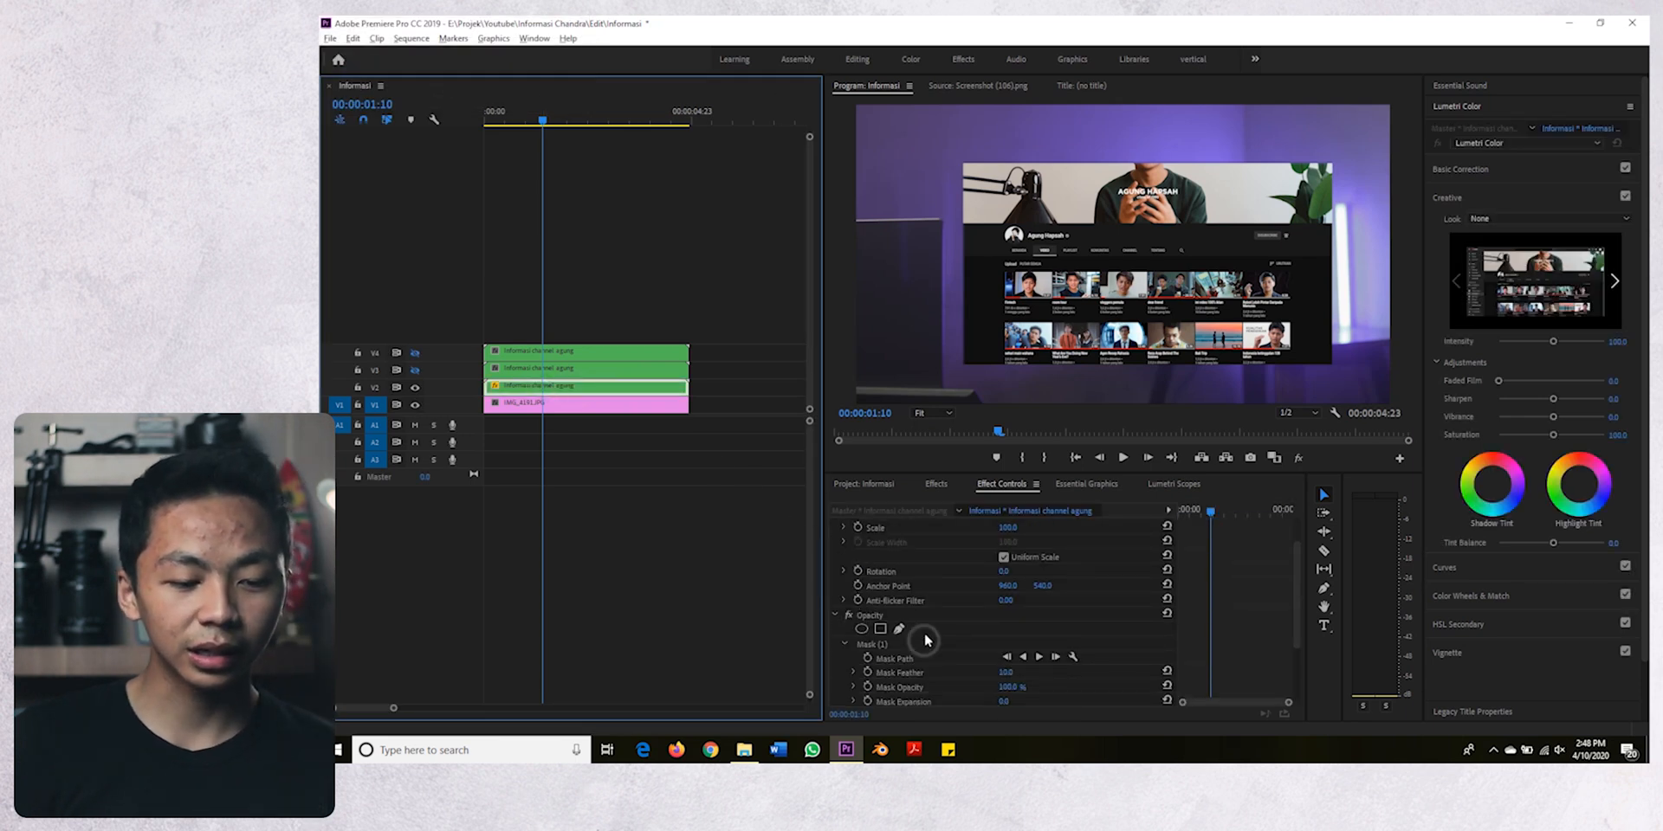
left_click(1007, 672)
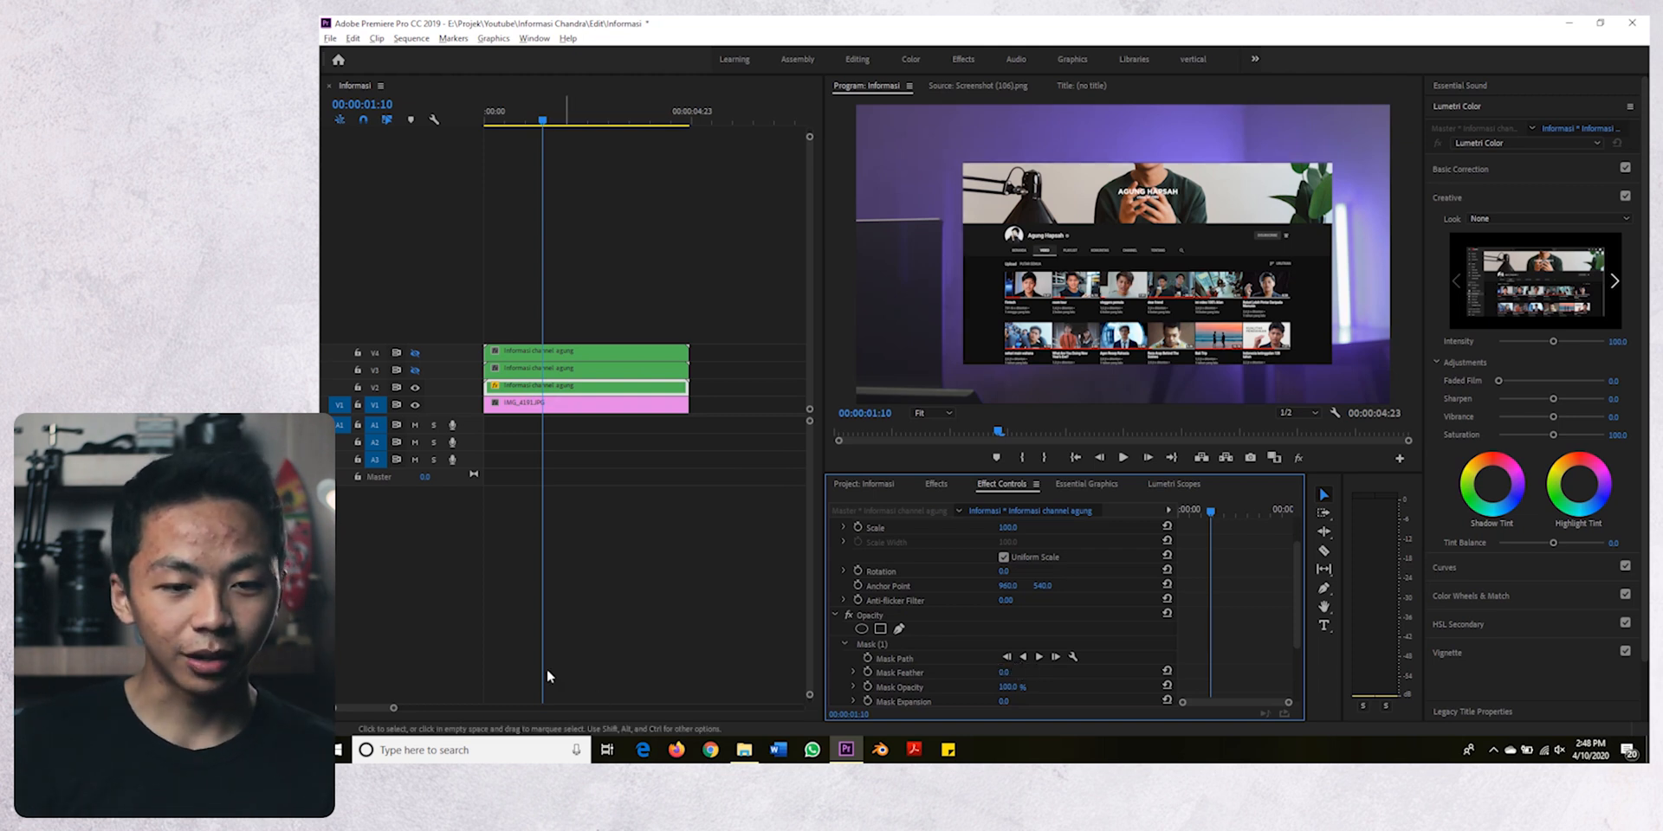
left_click(534, 617)
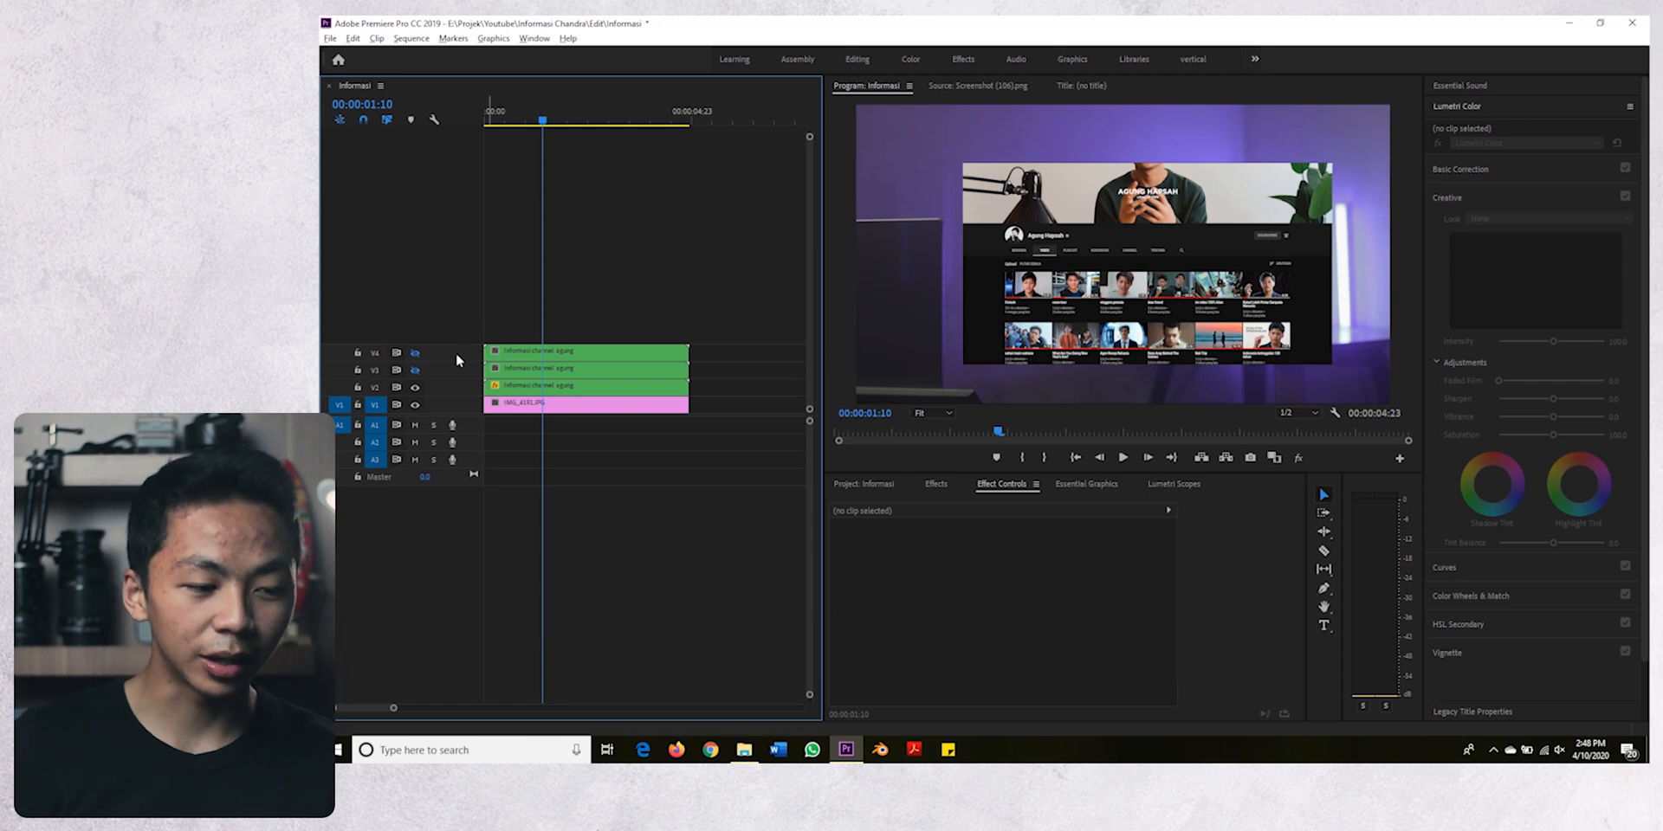
- Show track V3, hide track V2, and select the nested clip on V3
left_click(420, 372)
left_click(501, 371)
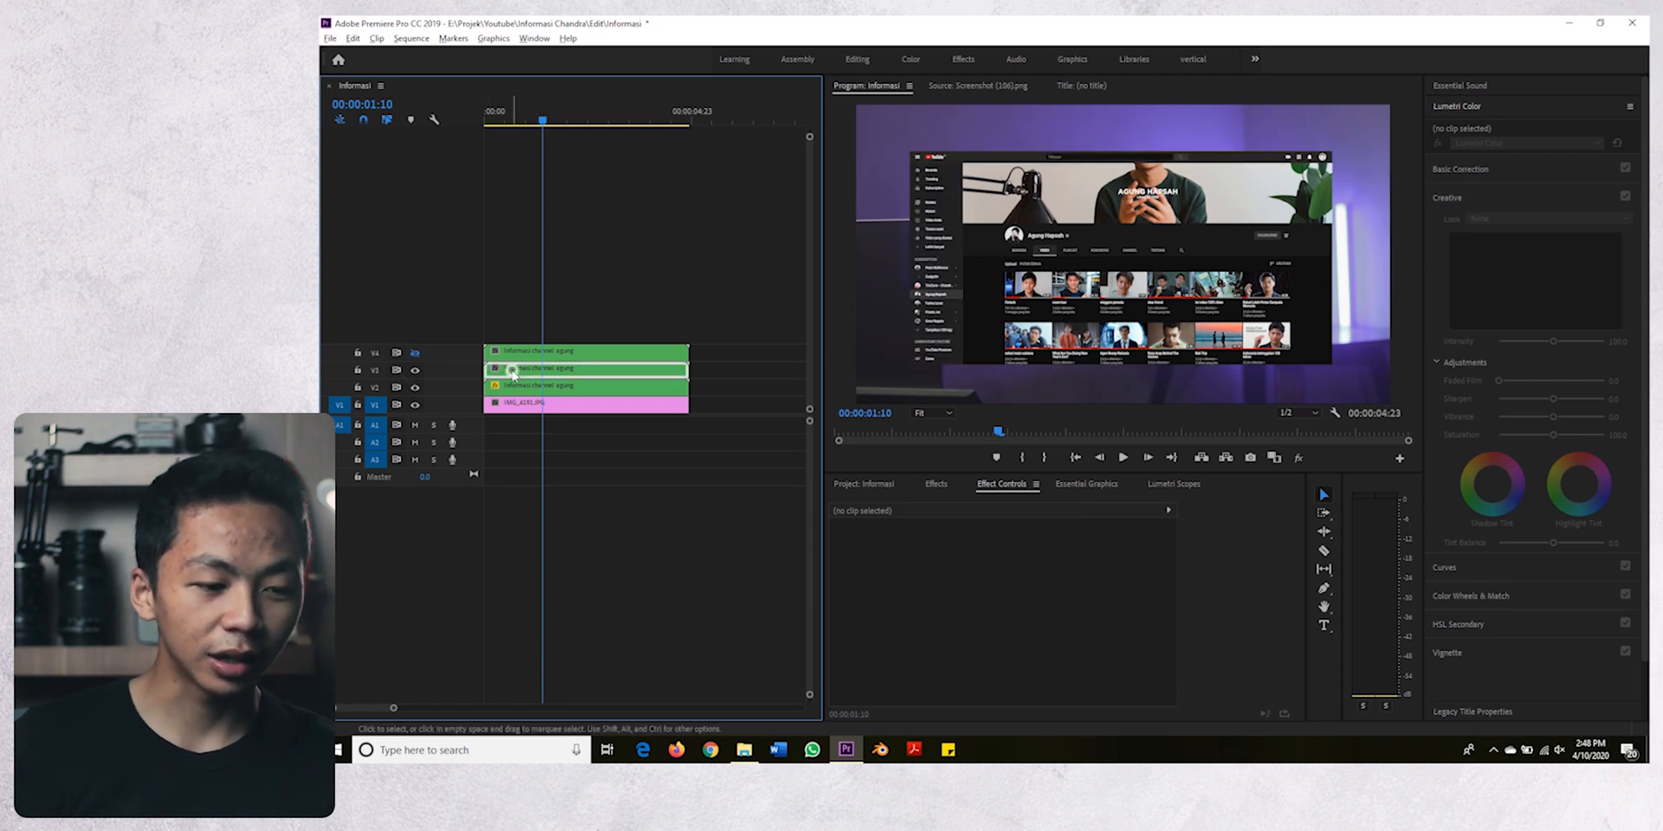
left_click(415, 387)
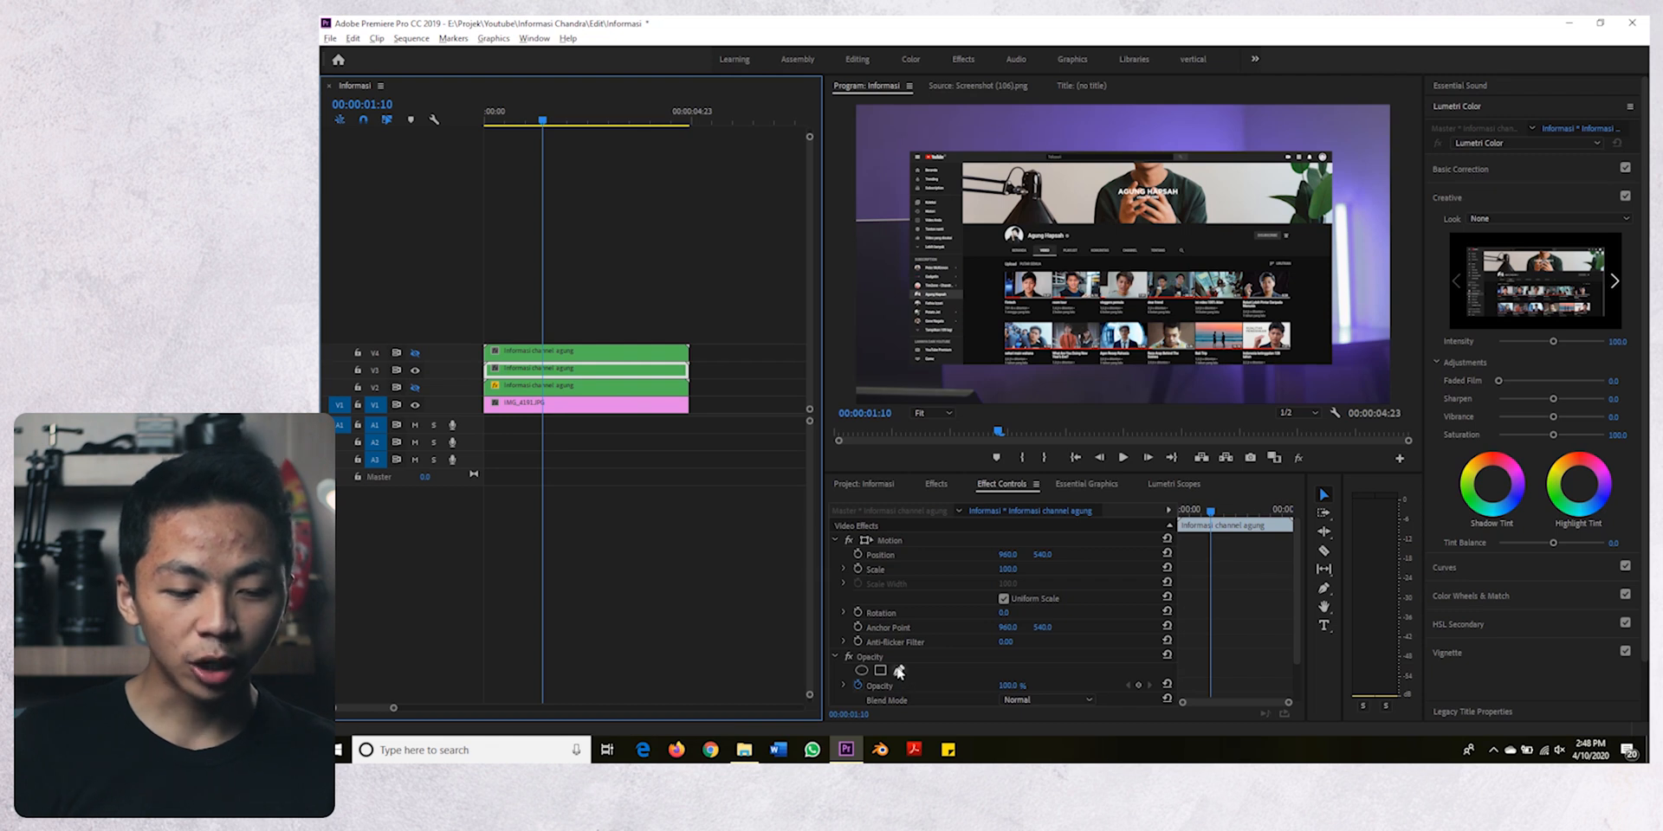
- Start a free-drawn Opacity mask on the V3 clip with its first point just outside the sidebar's upper-left corner
left_click(898, 670)
left_click(935, 414)
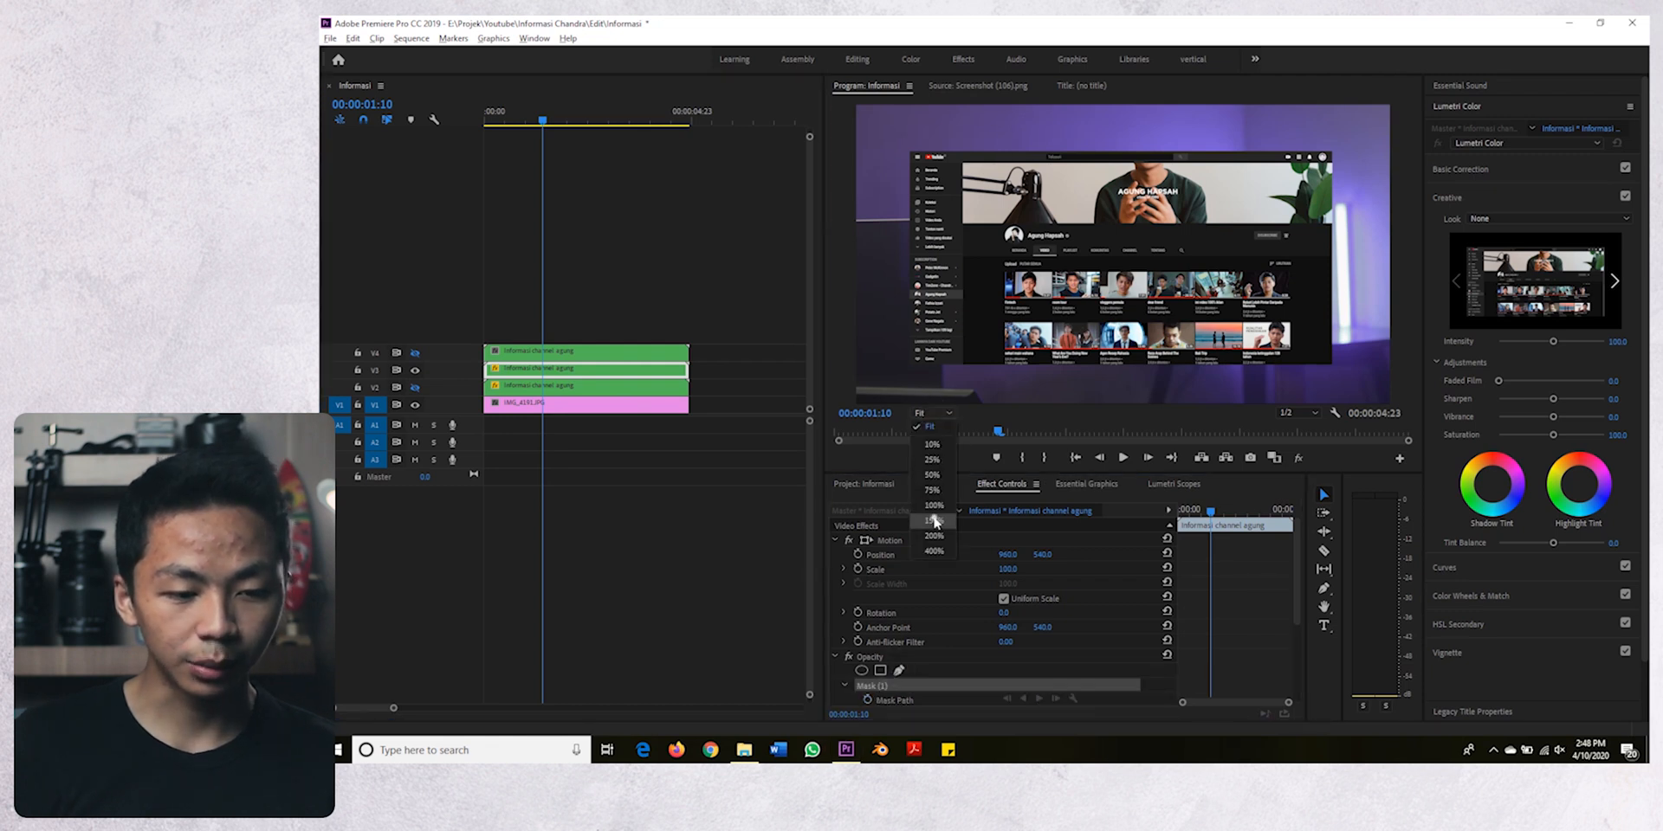
left_click(931, 518)
left_click_drag(1021, 396, 836, 396)
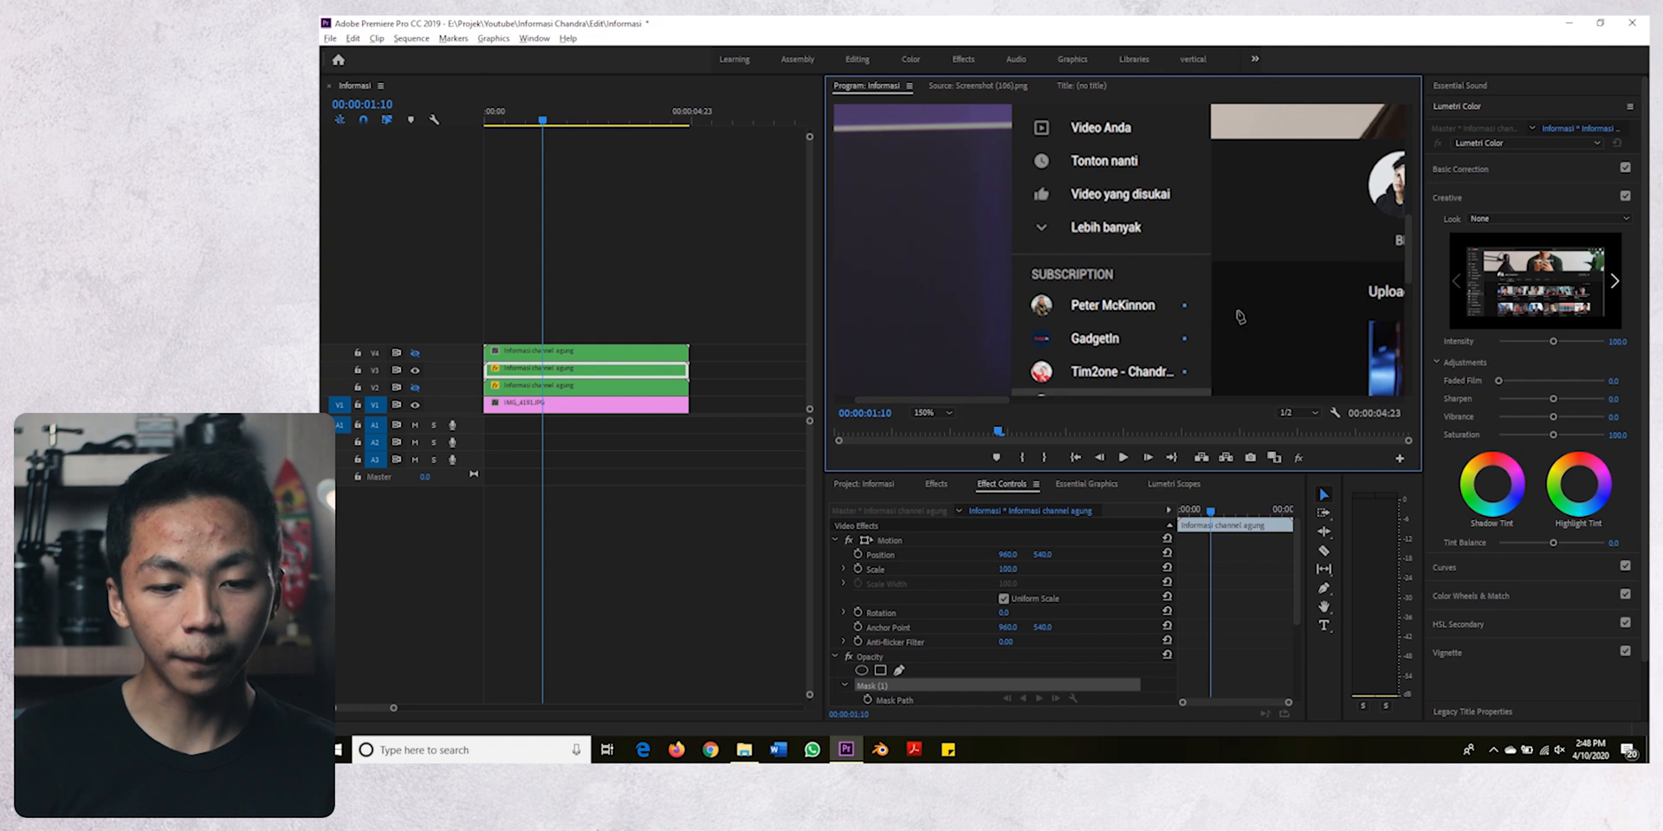
left_click_drag(1410, 257, 1408, 179)
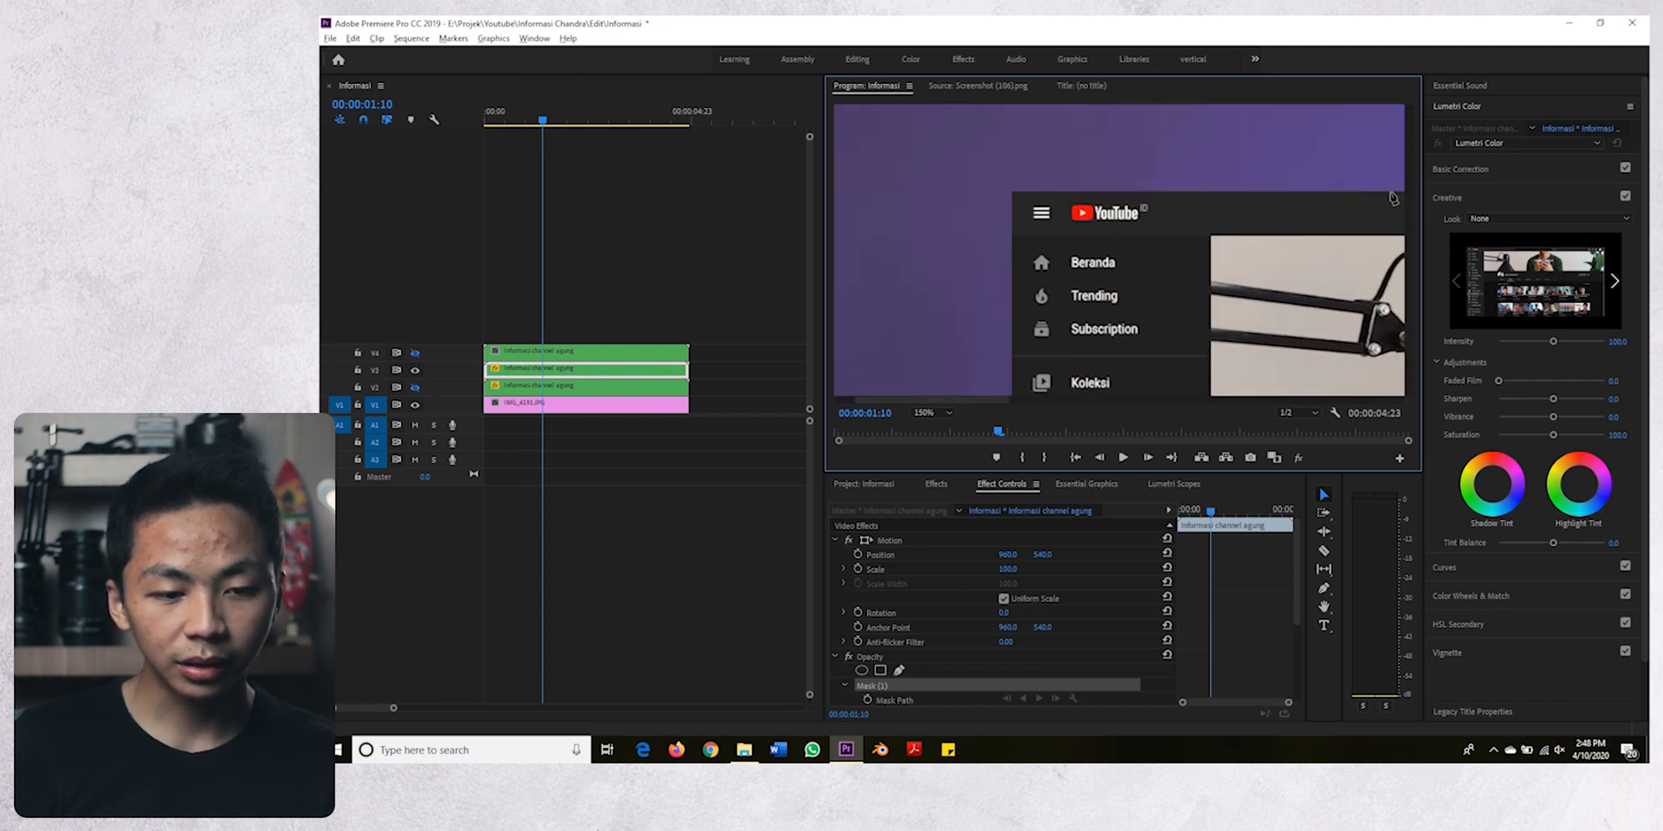
left_click(1000, 237)
- Complete the V3 clip's mask as a closed rectangle around the sidebar, below the YouTube logo bar
left_click(937, 413)
left_click(932, 534)
left_click_drag(1118, 399, 925, 399)
left_click_drag(1409, 251, 1409, 171)
key("grave")
left_click(776, 248)
left_click_drag(1635, 264, 1635, 537)
left_click(776, 401)
left_click(493, 401)
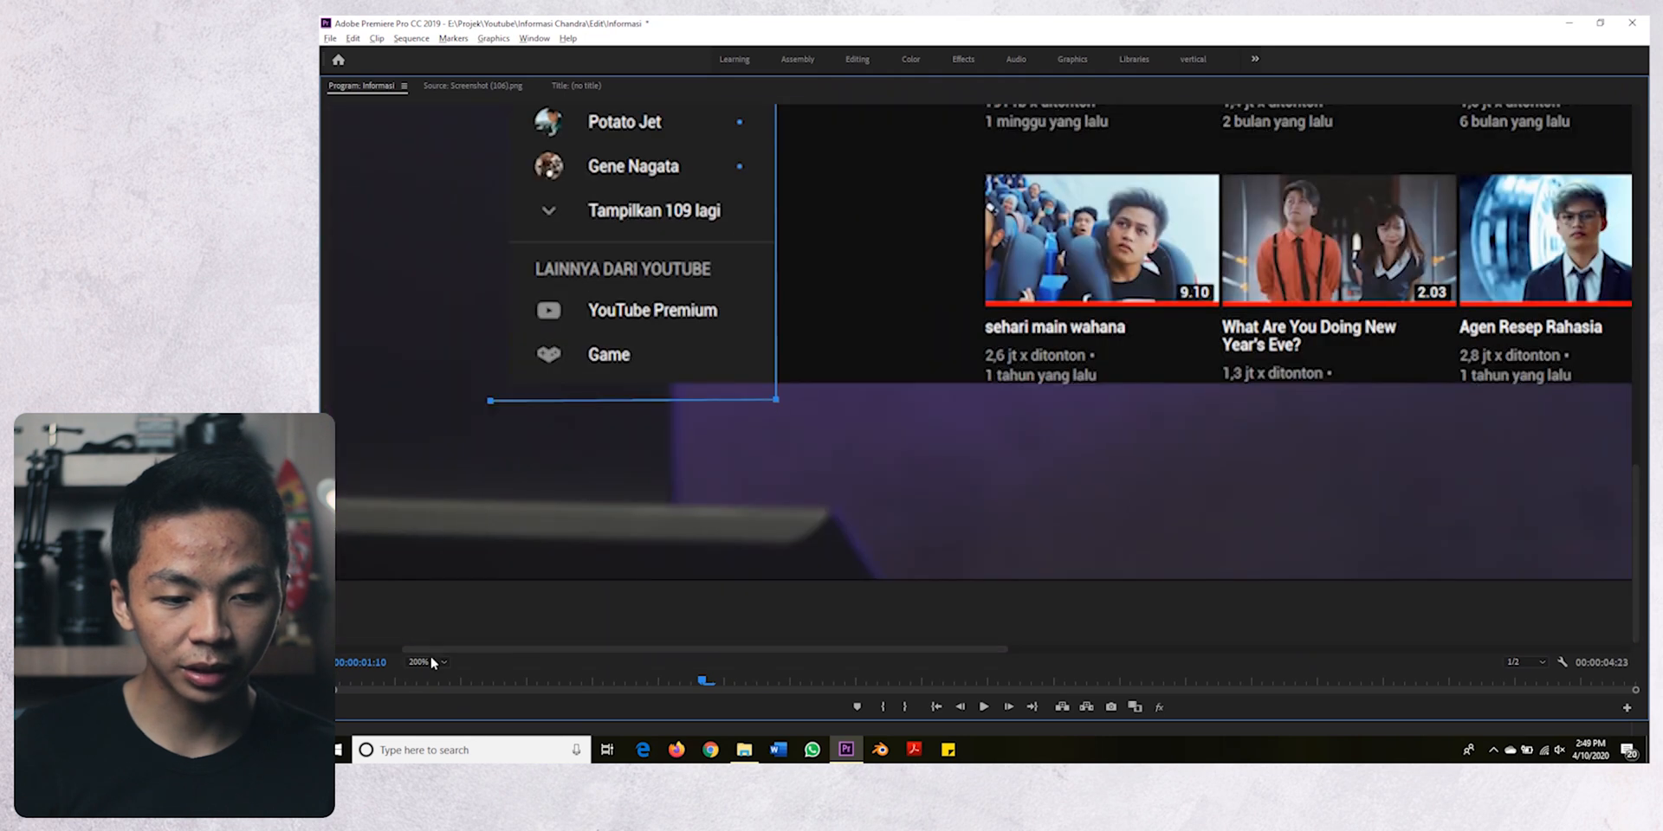
left_click(430, 661)
left_click(422, 529)
key("grave")
- Remove the feathering from the sidebar mask on the V3 clip
left_click(558, 371)
left_click(1008, 618)
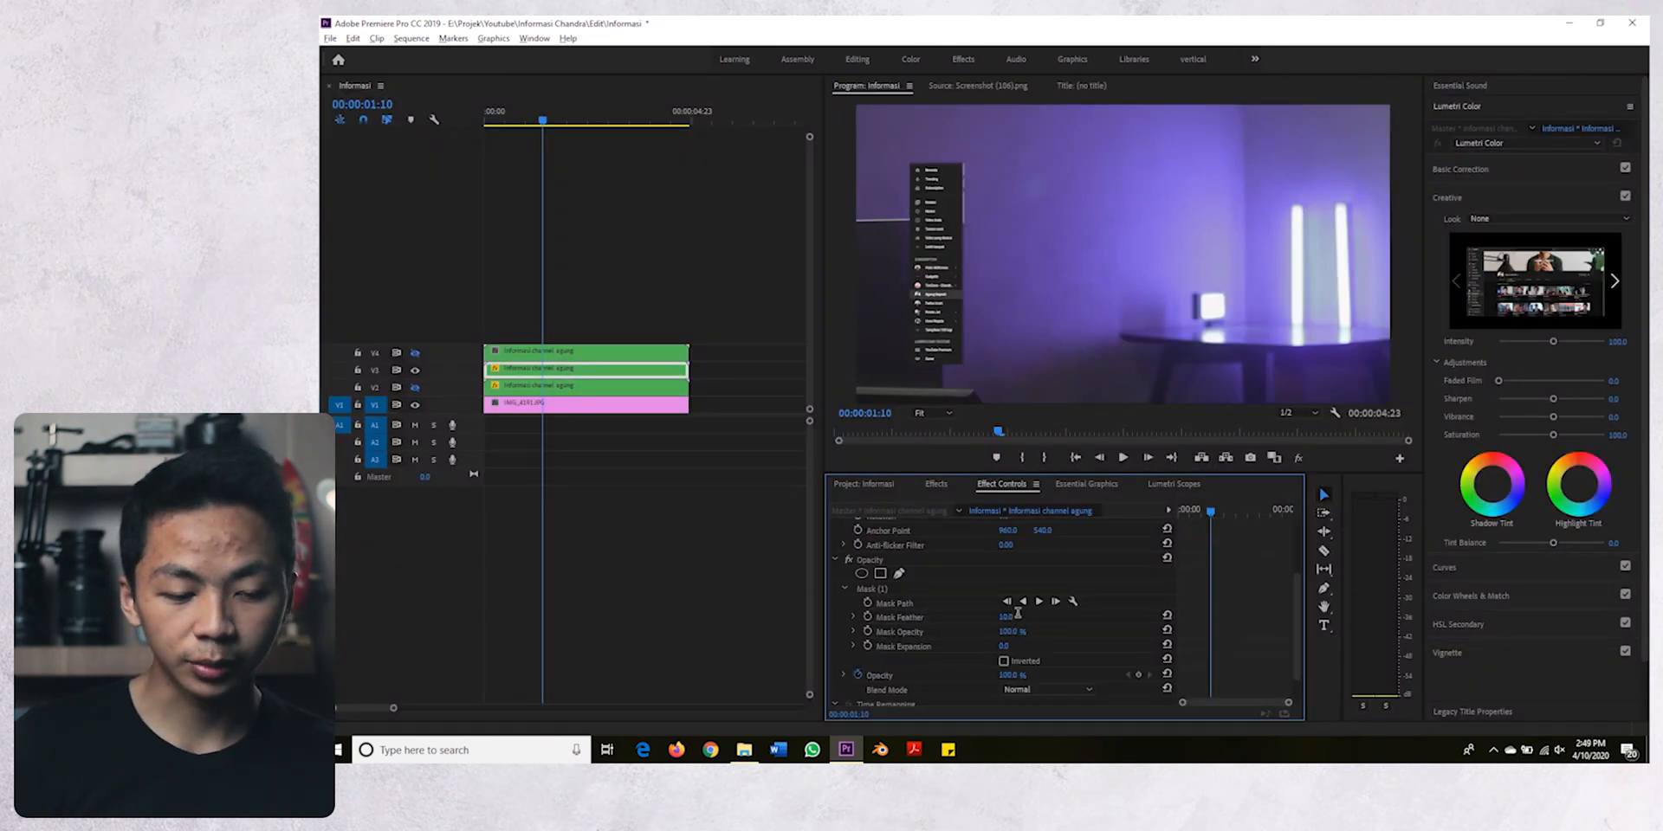
left_click(526, 647)
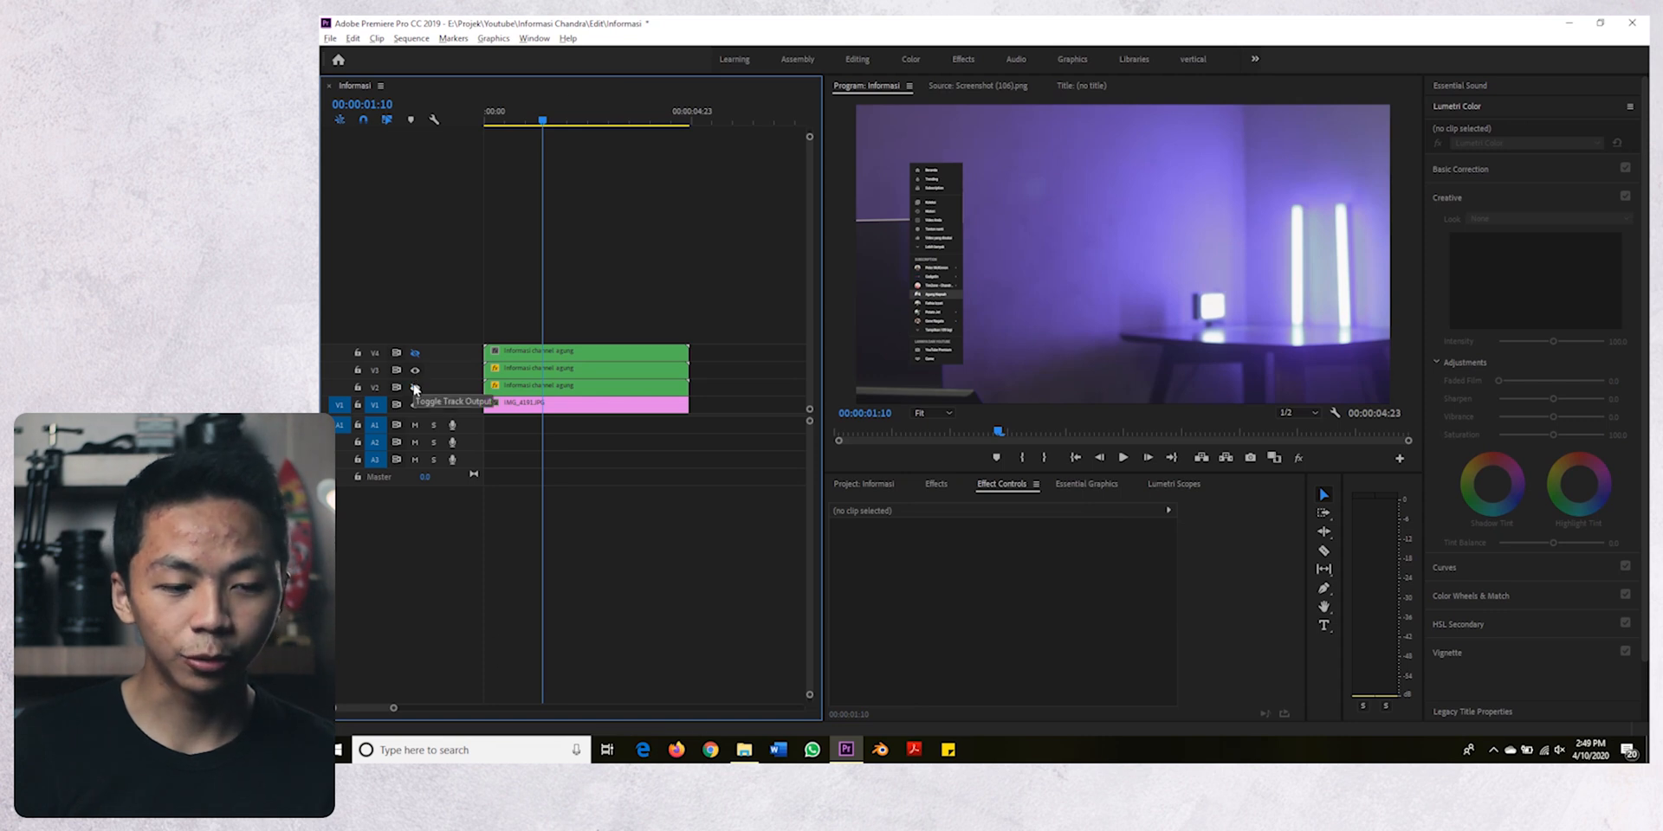
- Compare the masked V2 and V3 layers, hiding both tracks and showing track V4
left_click(415, 387)
left_click(415, 387)
left_click(416, 371)
left_click(417, 370)
left_click(416, 371)
left_click(417, 353)
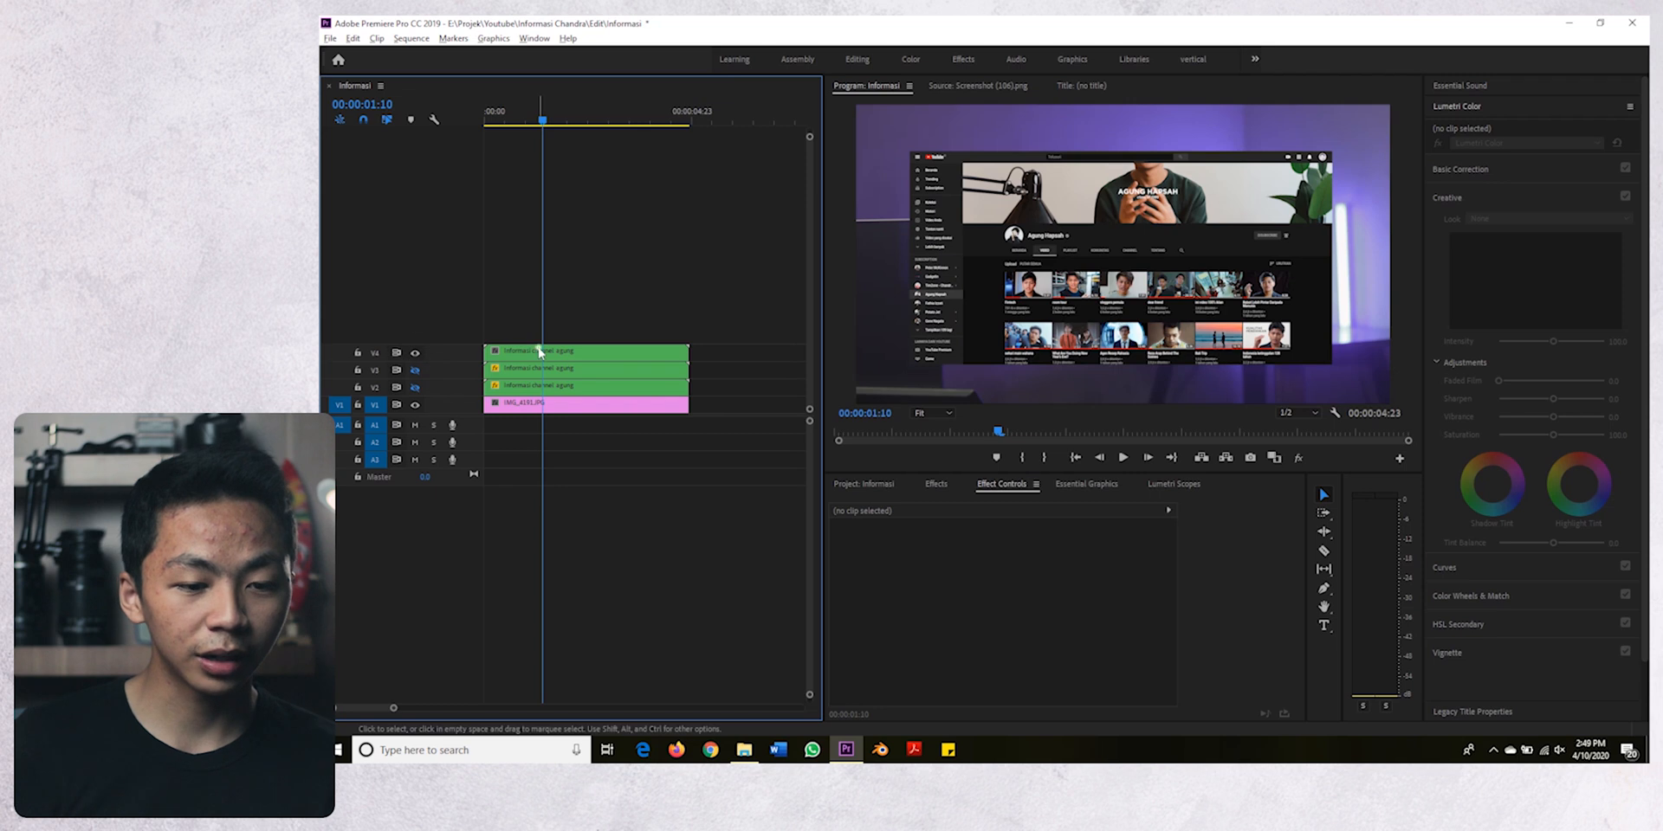
- Start a free-drawn Opacity mask on the V4 clip with two points just outside the YouTube top bar's left edge
left_click(538, 349)
left_click(899, 672)
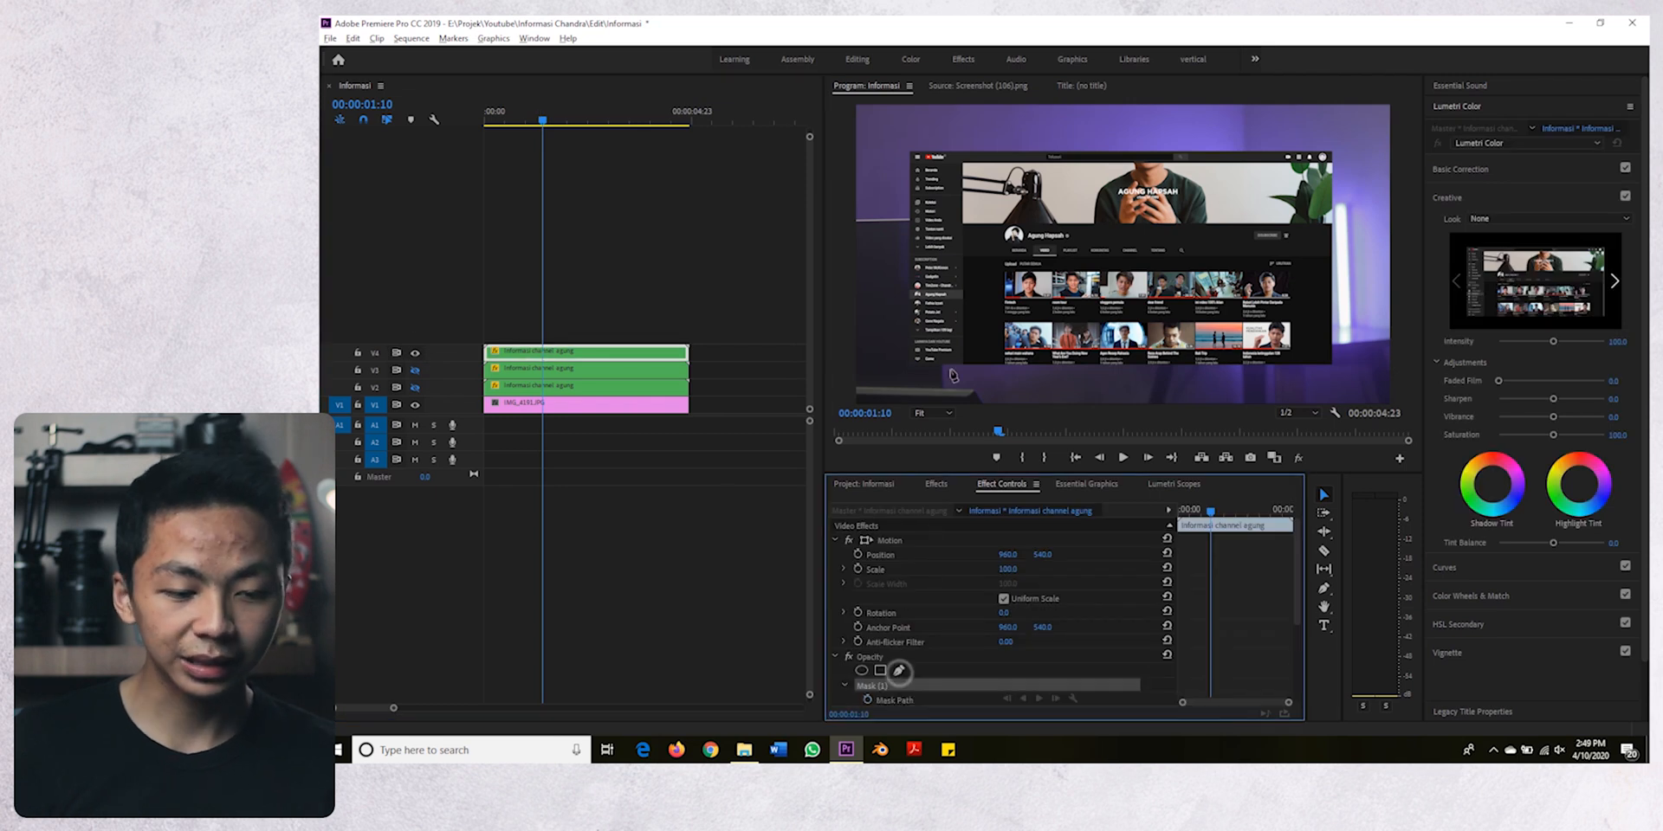
left_click(934, 413)
left_click(934, 535)
left_click_drag(1118, 401, 948, 401)
double_click(881, 88)
left_click_drag(740, 648, 658, 649)
left_click_drag(1635, 413, 1635, 264)
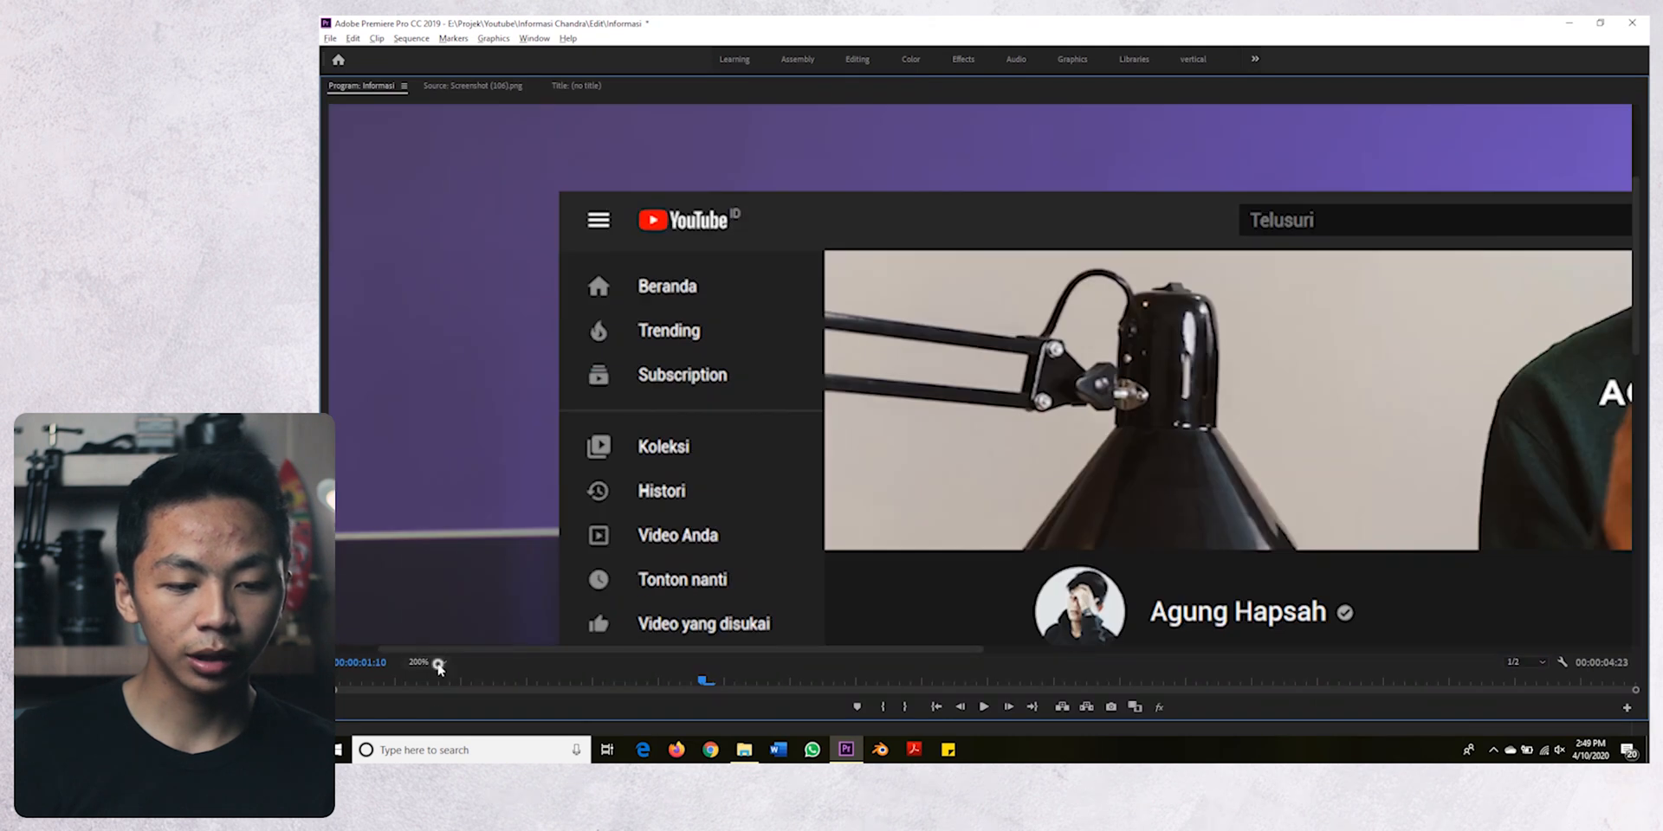
left_click(440, 664)
left_click(428, 643)
left_click_drag(874, 649, 456, 649)
left_click_drag(1635, 374, 1636, 220)
left_click(631, 263)
left_click(628, 410)
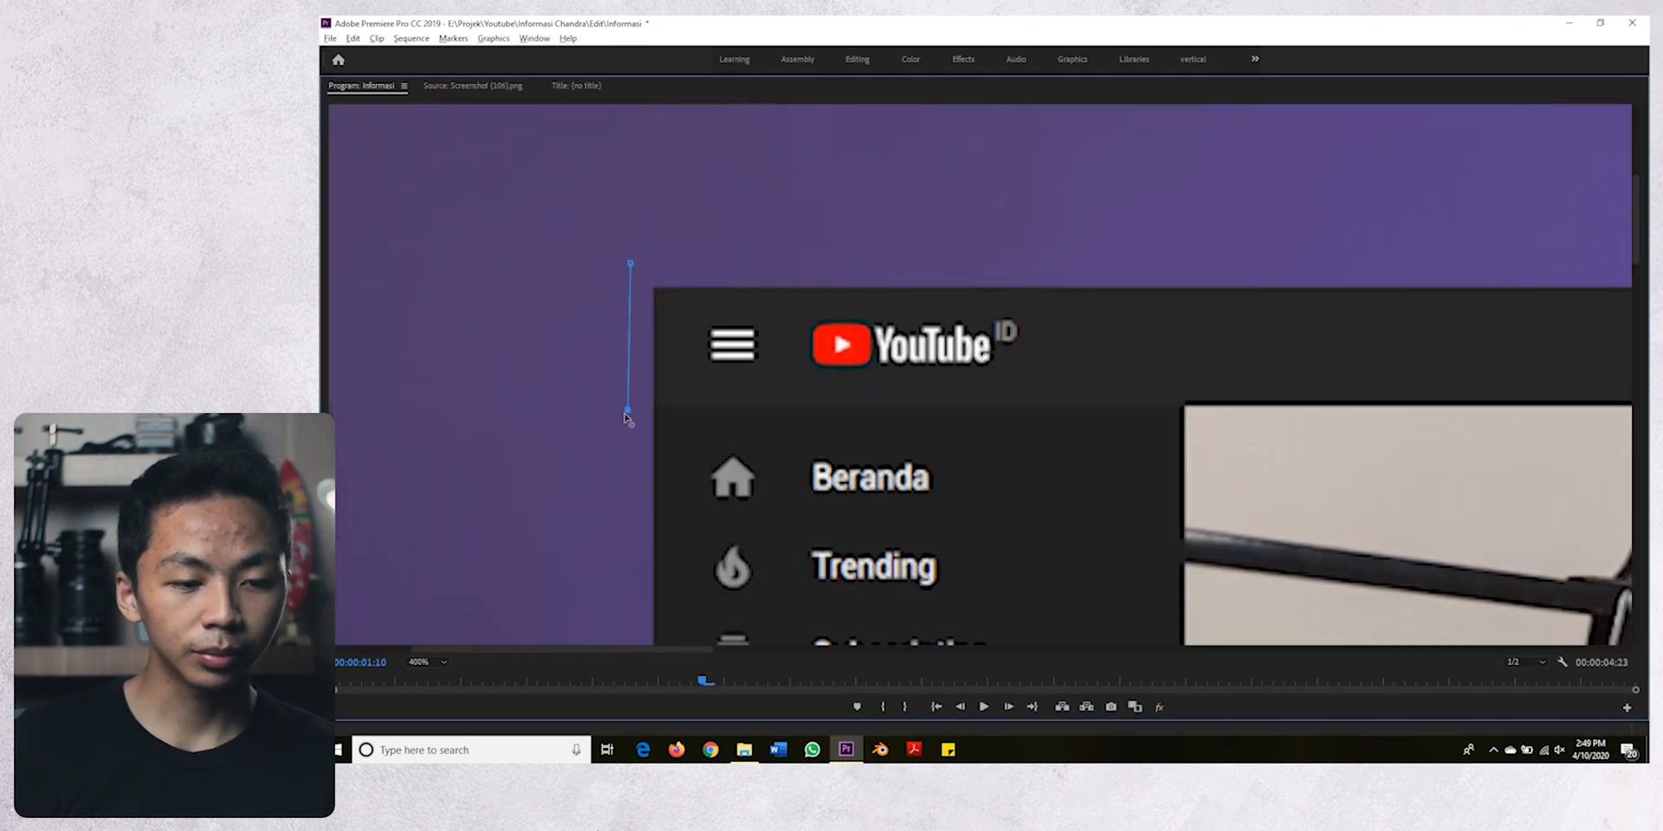
- Complete the V4 clip's mask as a closed rectangle around the YouTube top bar
left_click_drag(662, 649, 1536, 646)
left_click(1134, 401)
left_click(1143, 258)
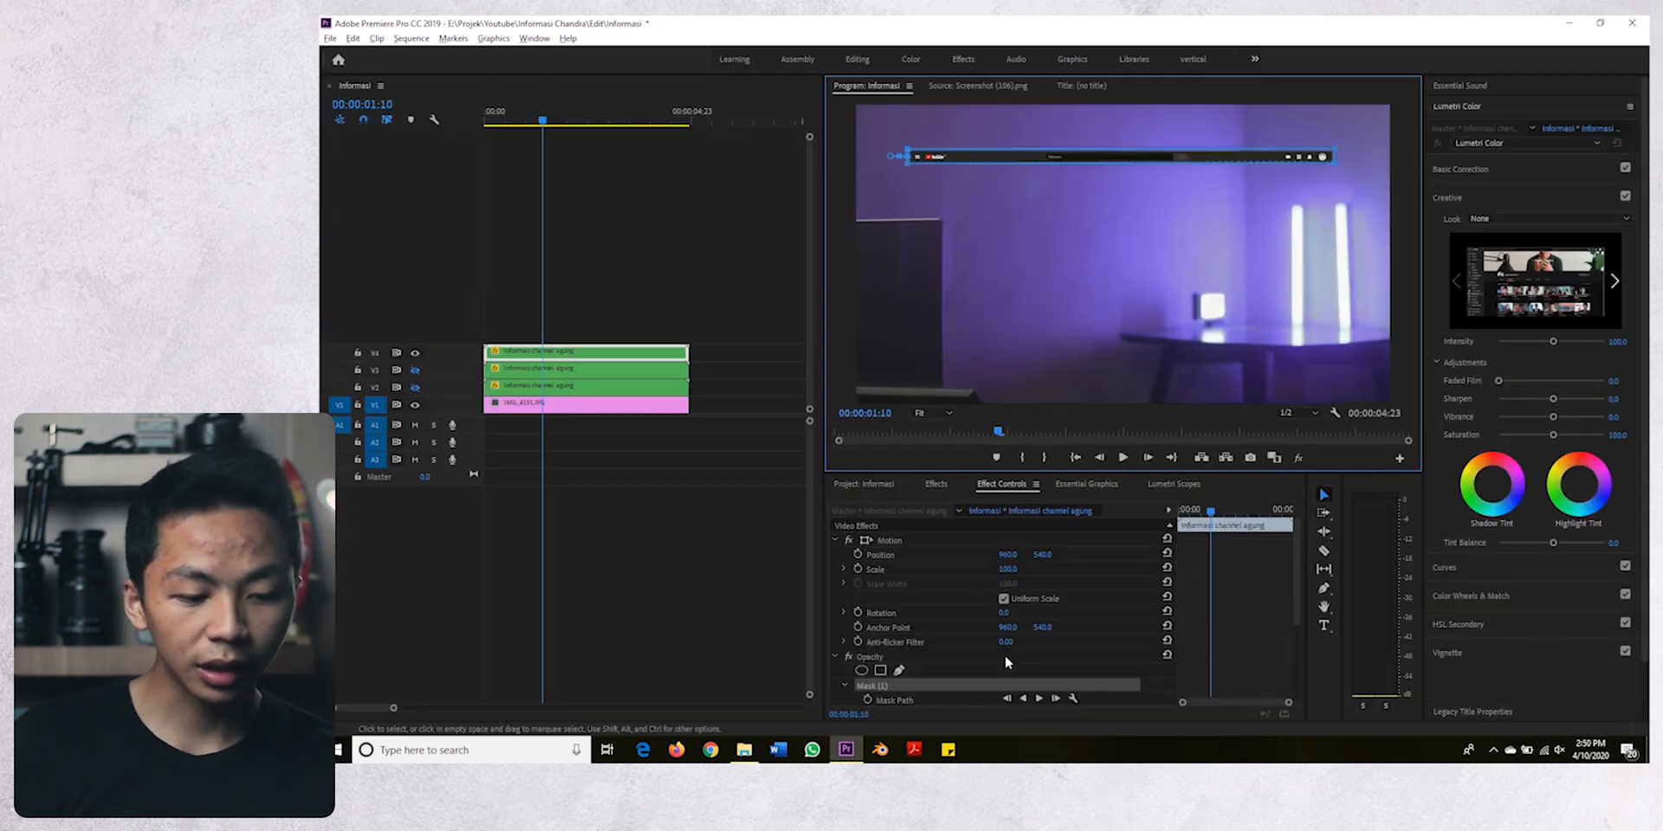
- Set the Mask Feather of the V4 clip's top bar mask to 0
scroll(982, 646, "down", 2)
left_click(1012, 631)
key("Return")
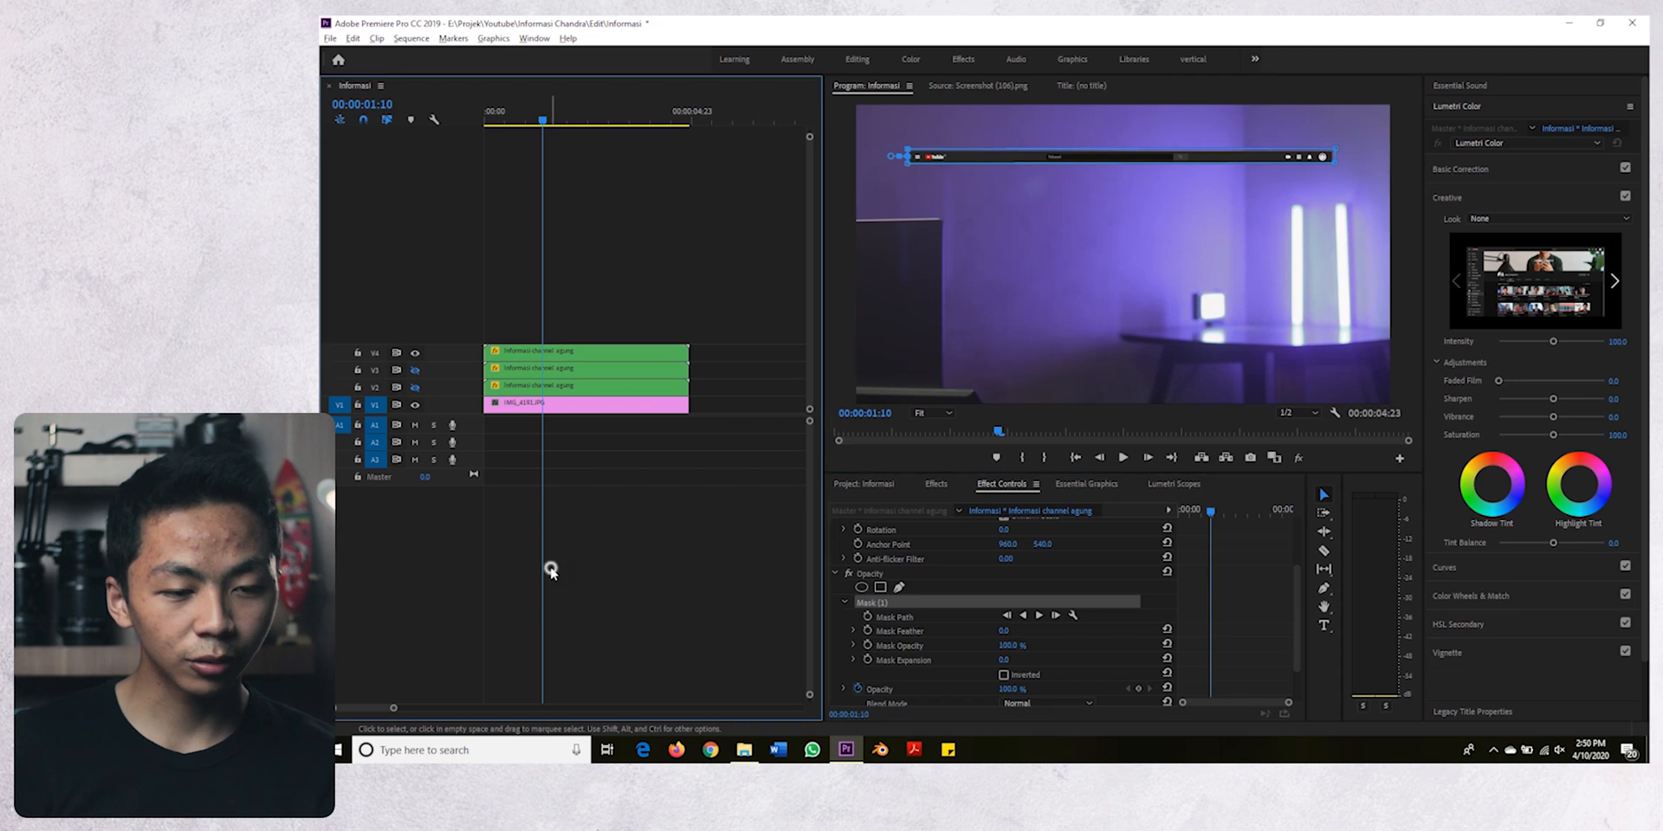
- Show tracks V3 and V2 again so all three masked layers display together
left_click(549, 570)
left_click(419, 371)
left_click(417, 387)
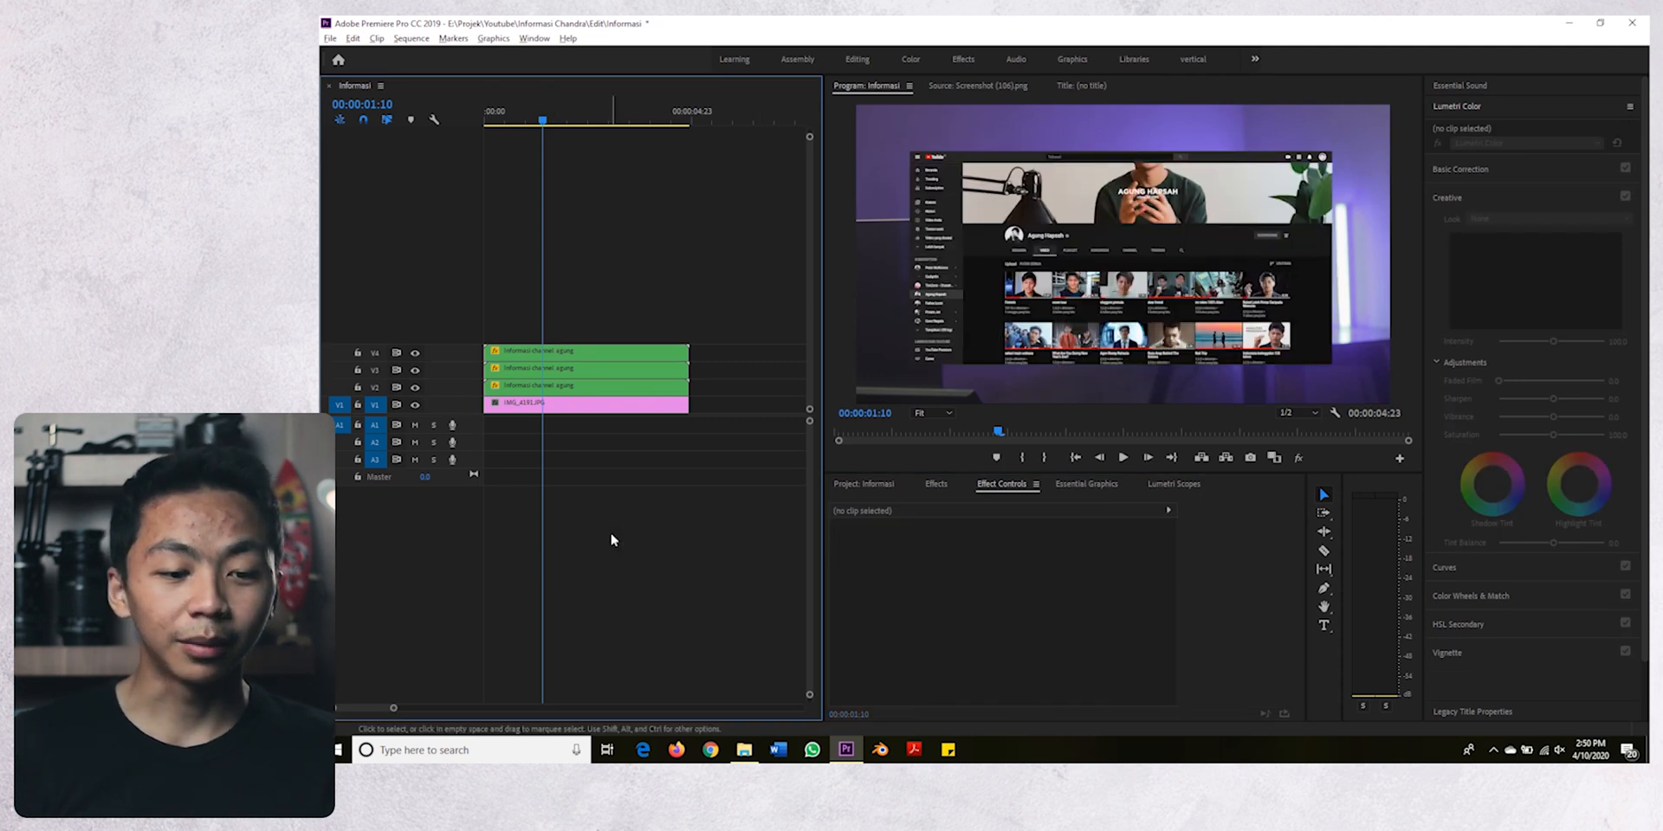
- Move the playhead to the sequence start, search the effects for "trans", and apply the found effect to the nested clips on V2, V3 and V4
left_click_drag(501, 110, 445, 118)
left_click(567, 353)
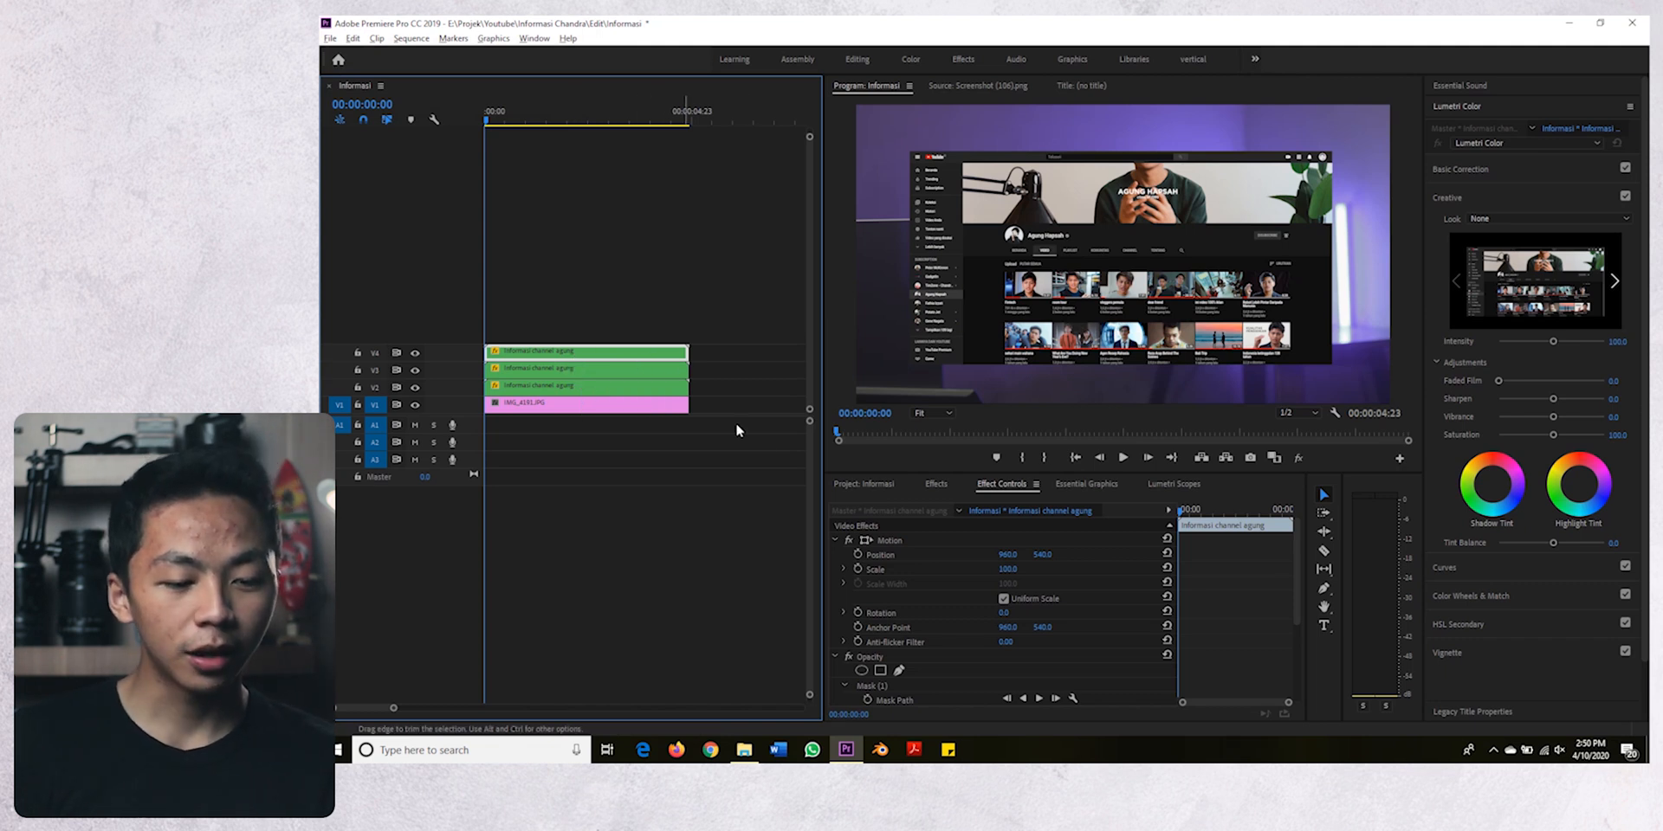
left_click(936, 485)
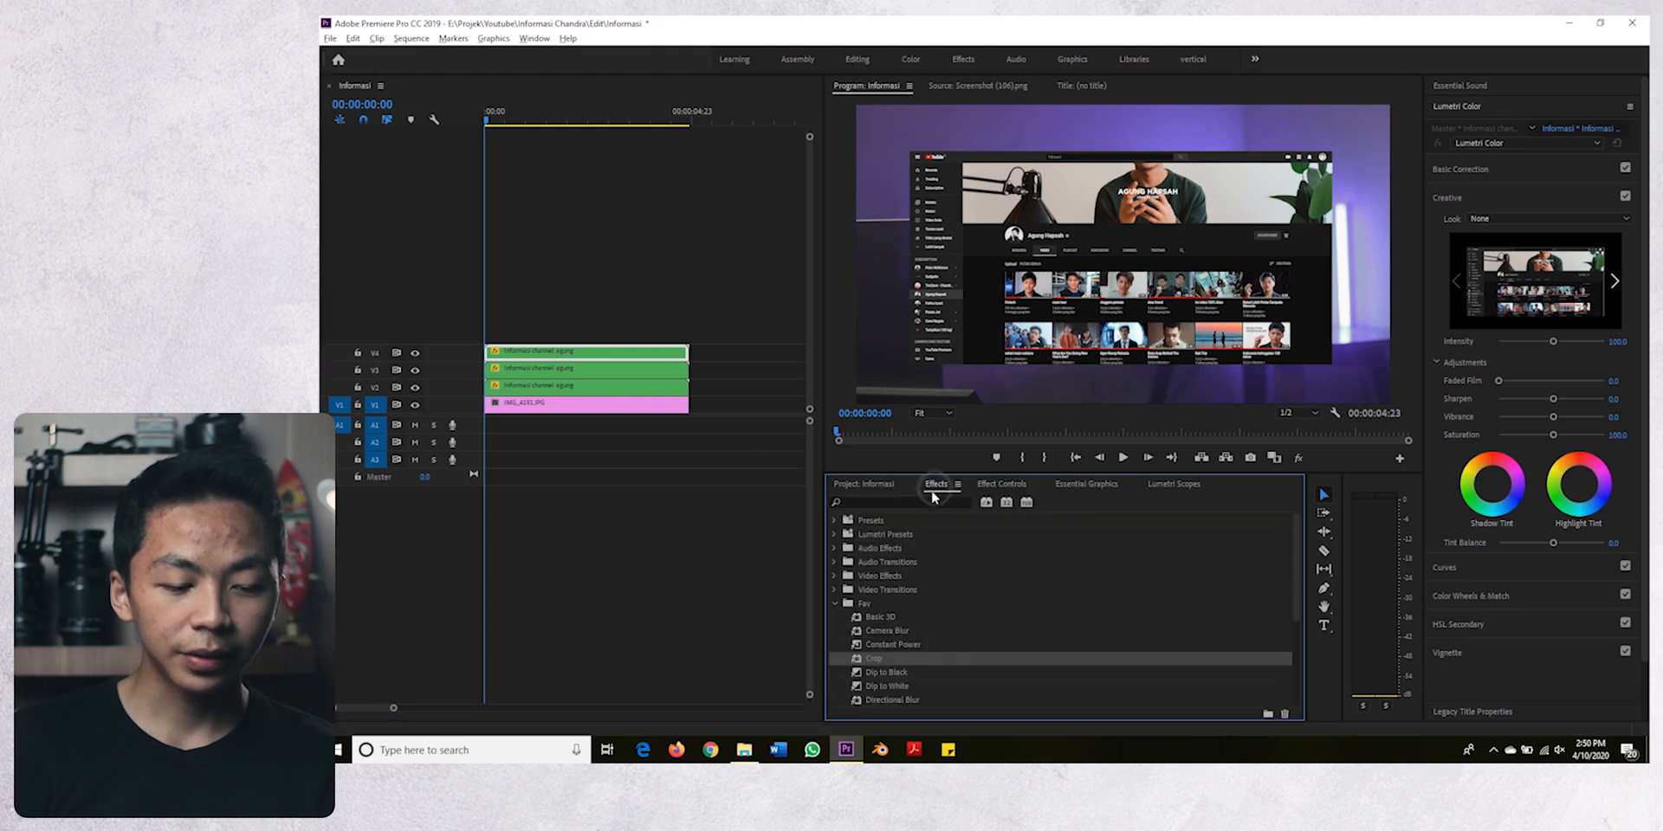
left_click(918, 503)
type("trans")
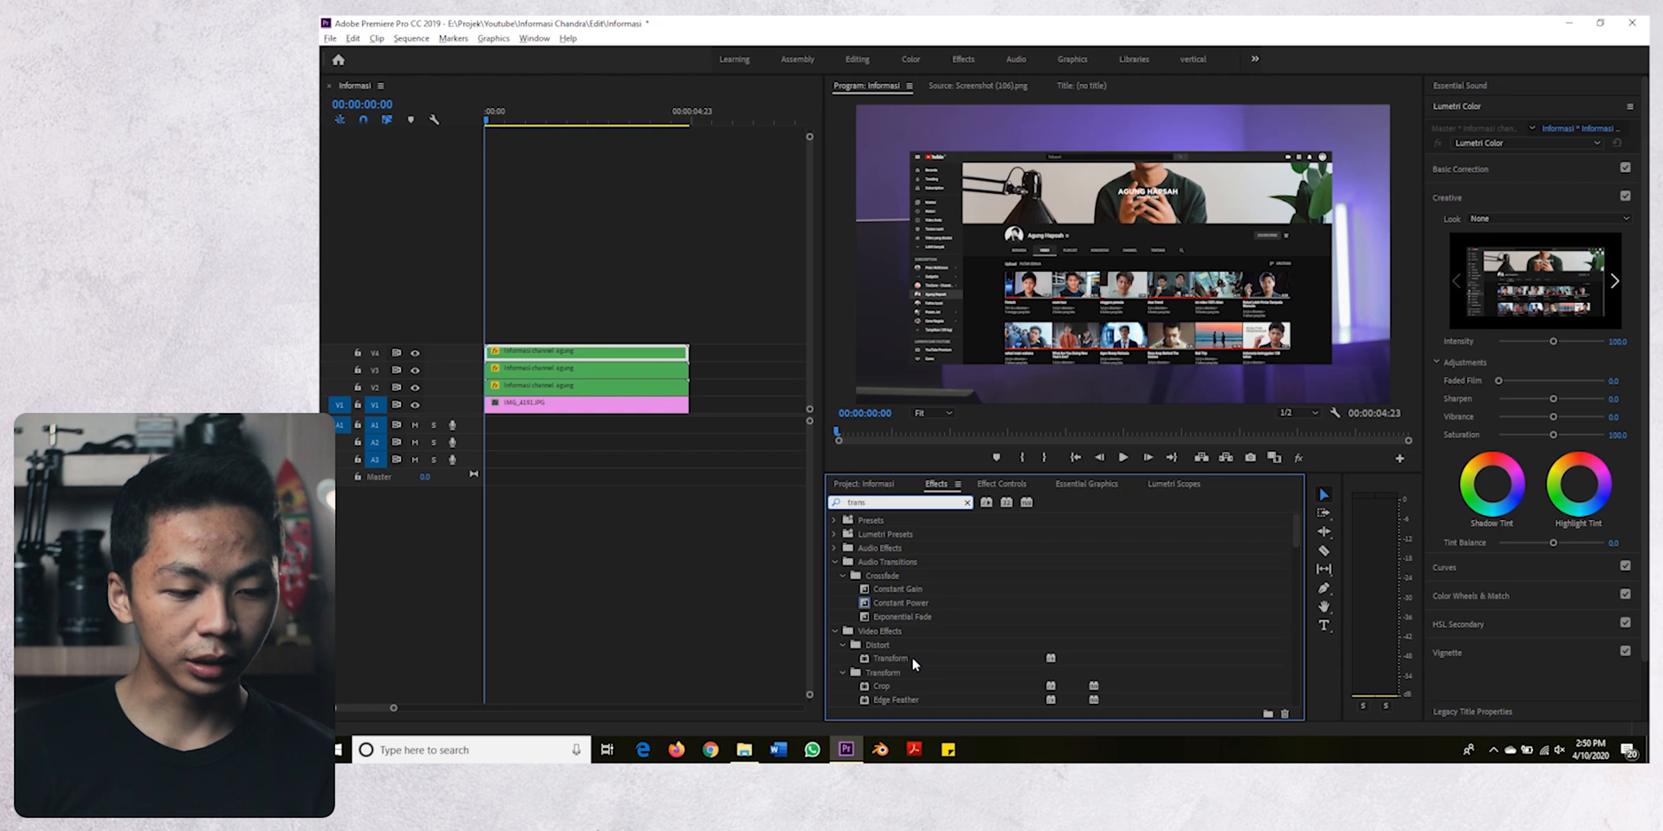
left_click_drag(912, 658, 610, 370)
- Disable Use Composition's Shutter Angle in the Transform effect of the V2 content clip
left_click(567, 387)
left_click(987, 483)
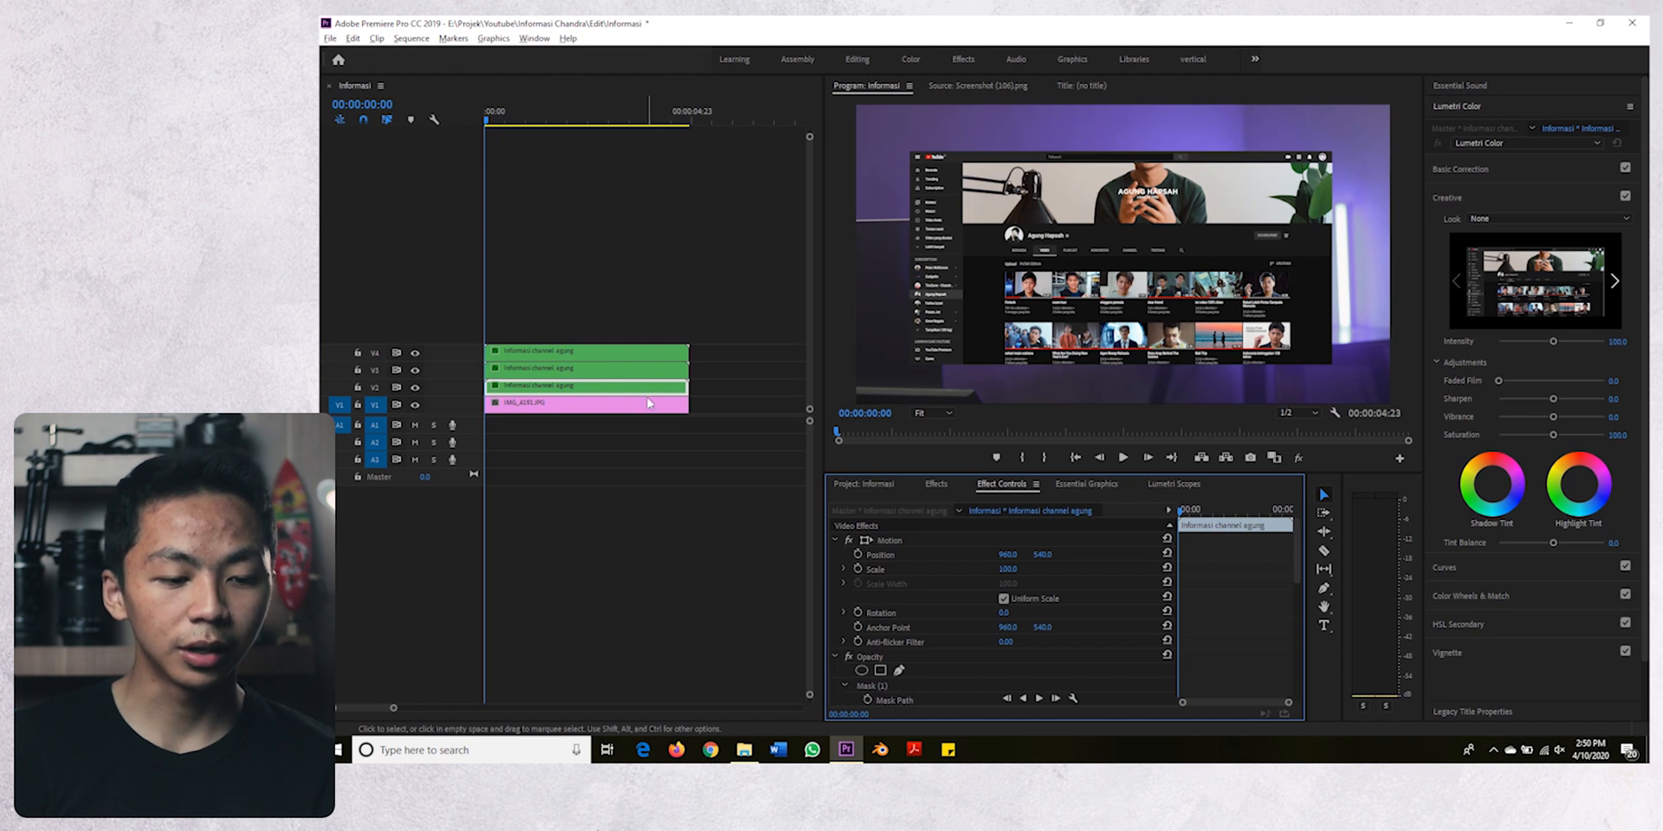
scroll(928, 596, "down", 5)
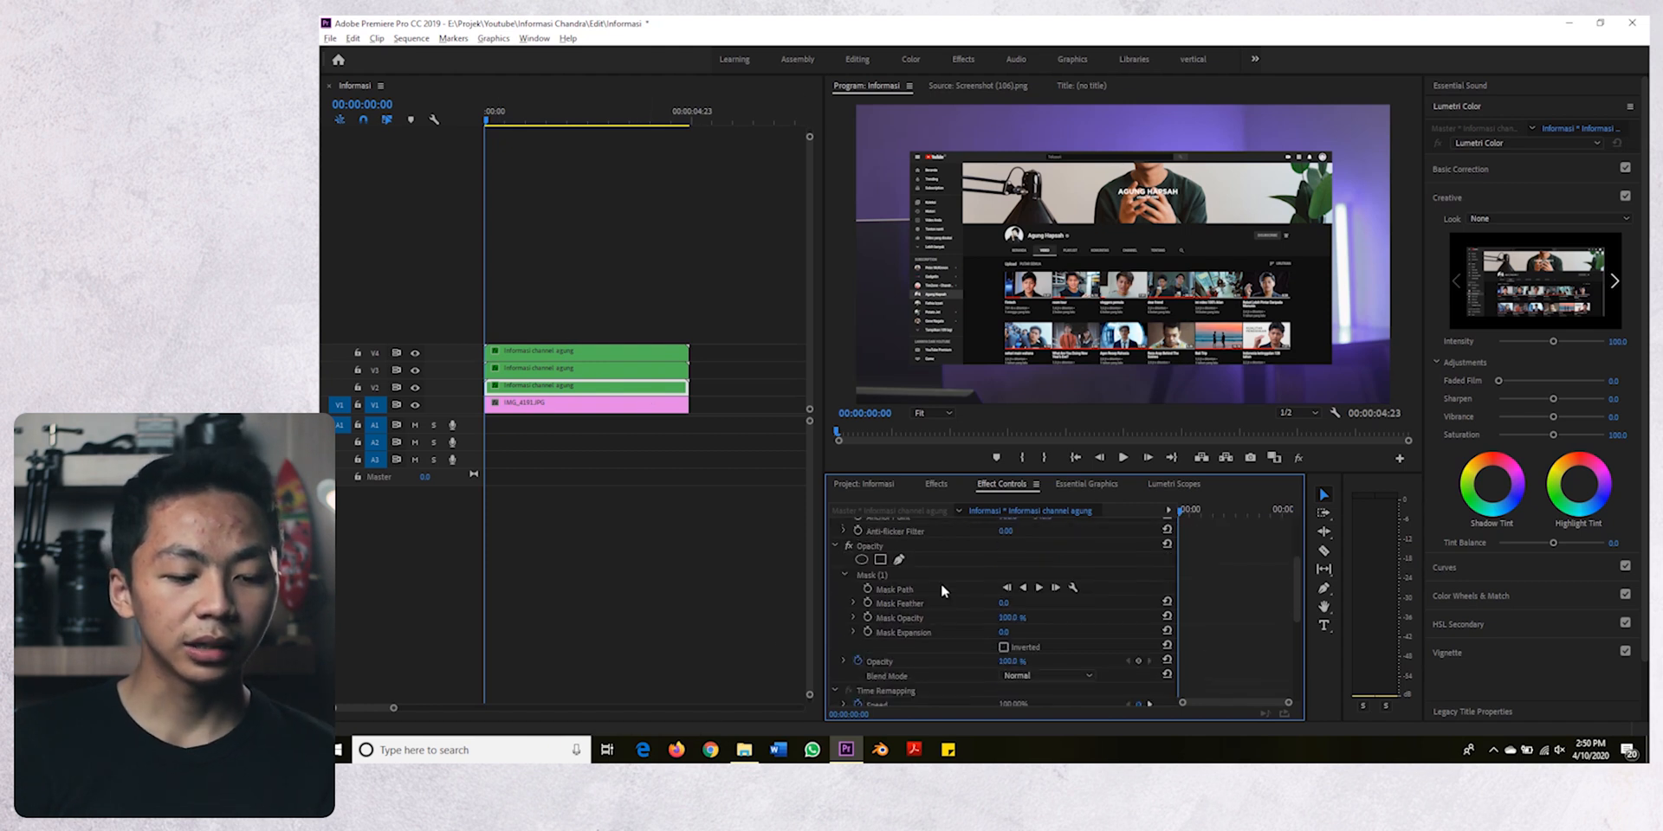
scroll(949, 579, "down", 2)
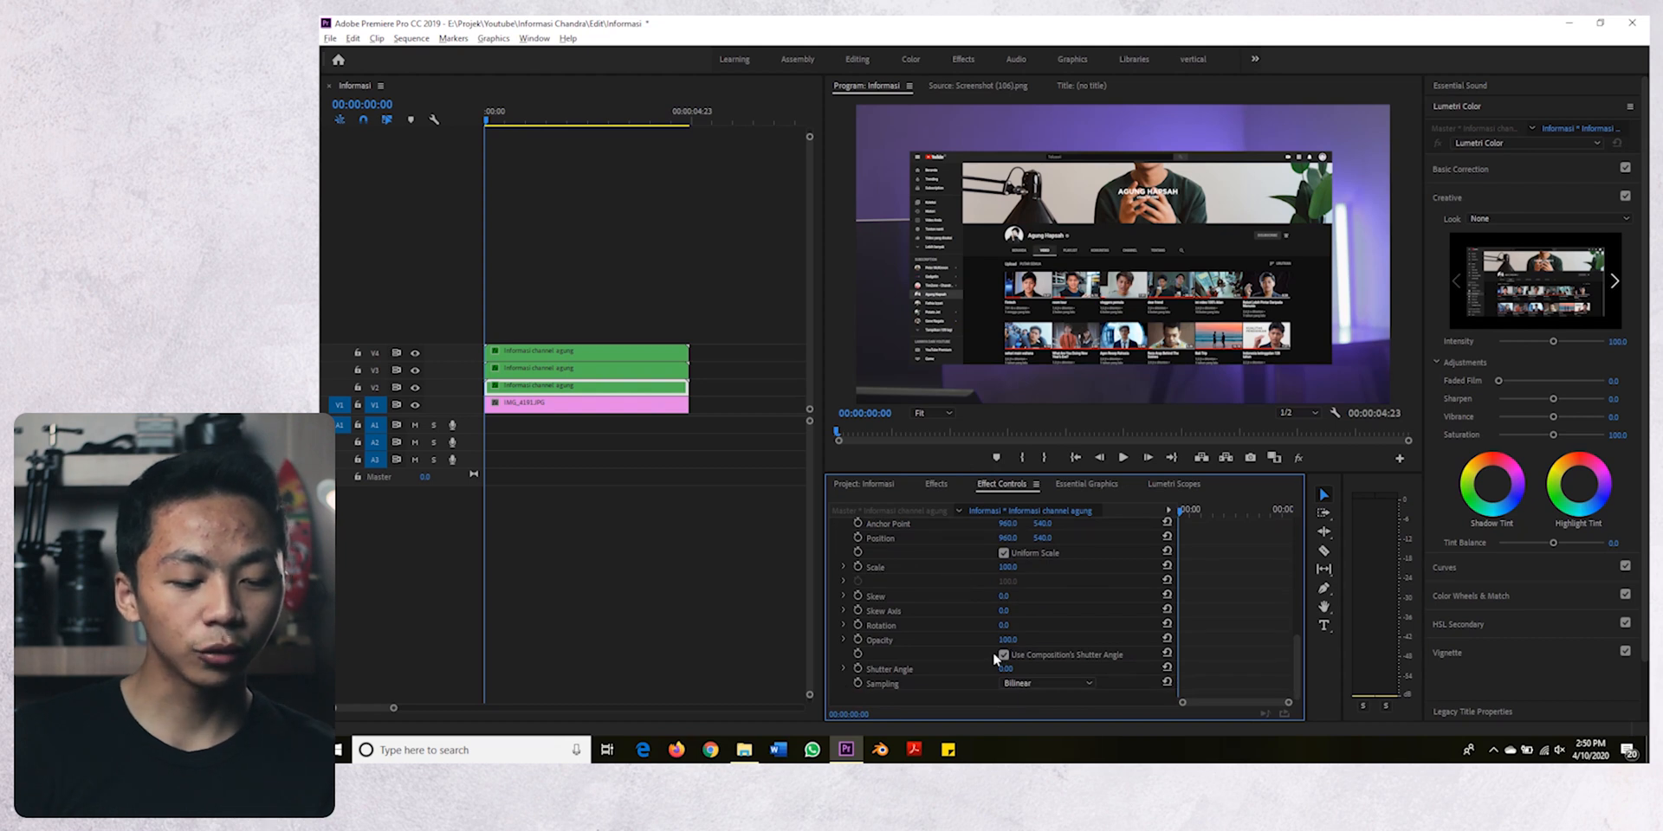
scroll(995, 663, "up", 1)
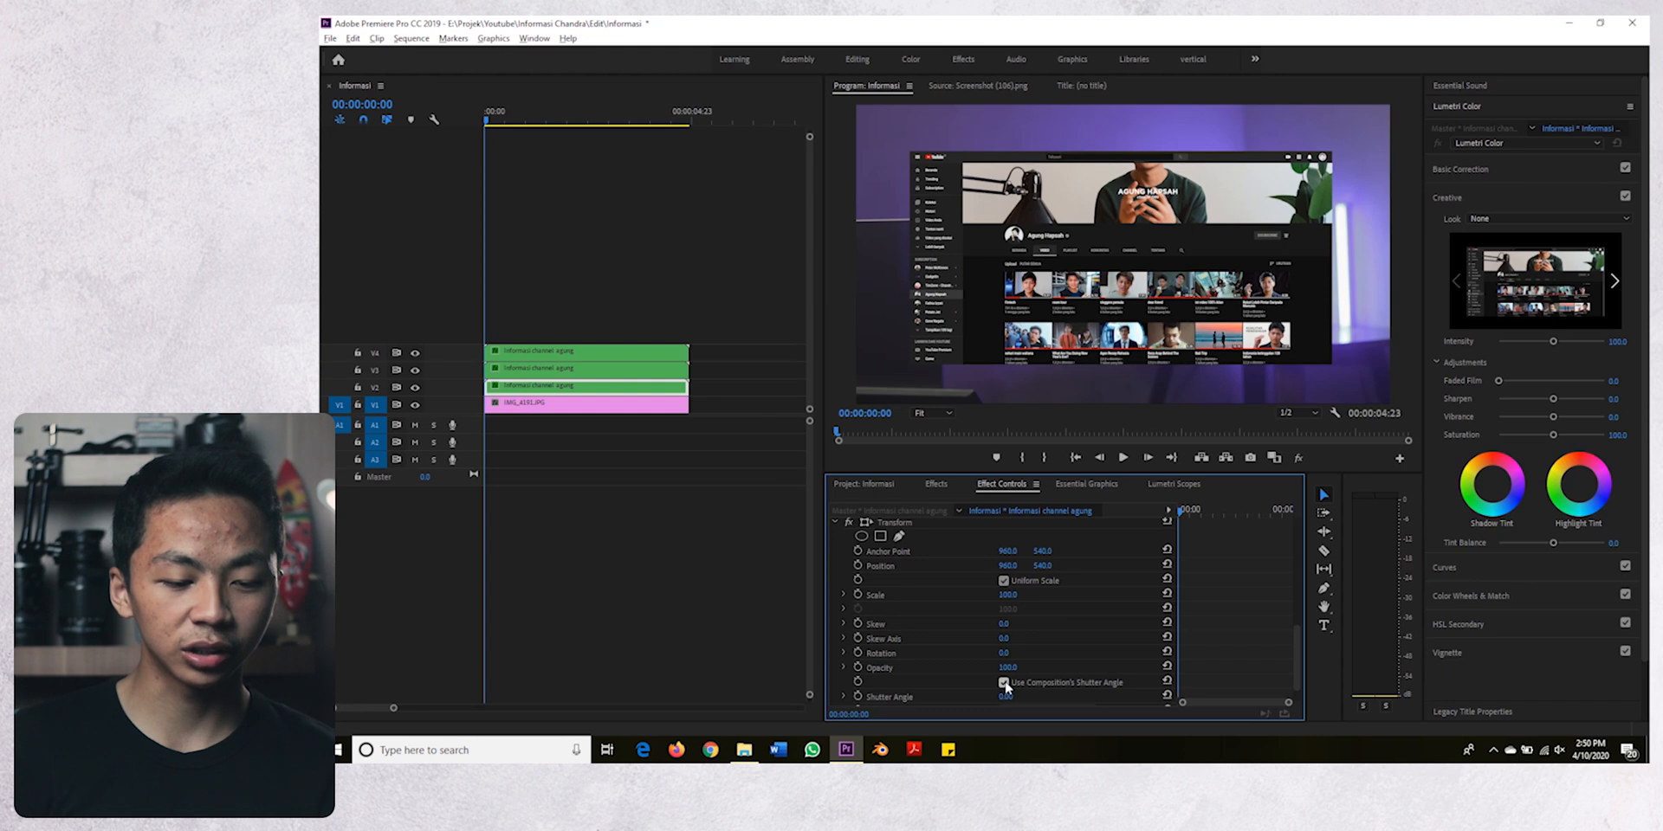
left_click(1003, 683)
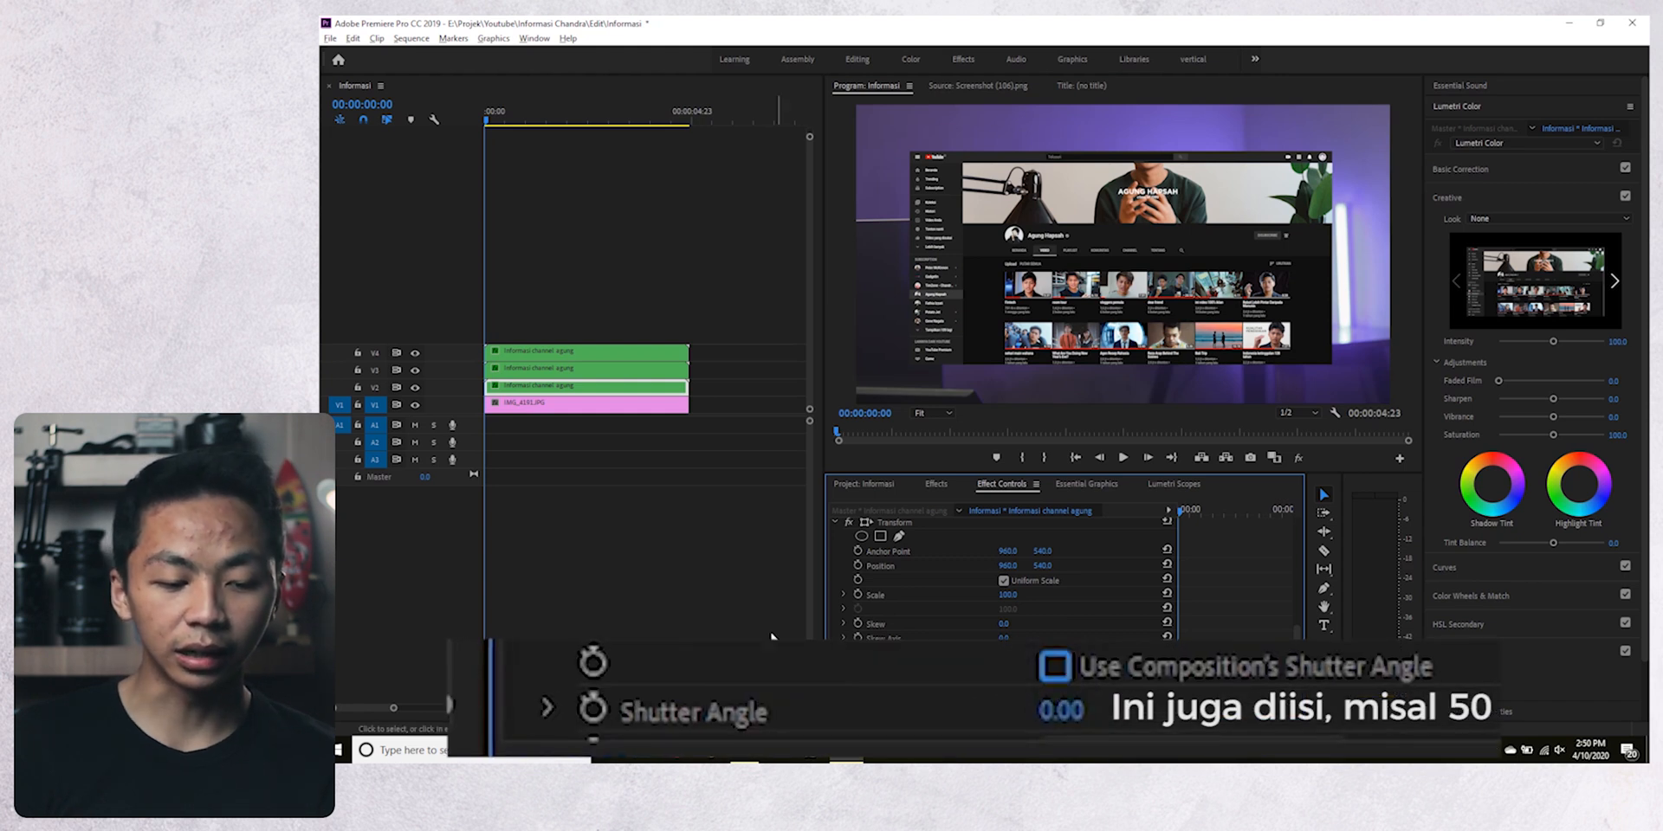
- Disable Use Composition's Shutter Angle in the Transform effects of the V3 and V4 clips as well
left_click(549, 370)
scroll(1003, 646, "down", 5)
left_click(1003, 655)
left_click(570, 353)
scroll(985, 655, "down", 5)
left_click(1003, 654)
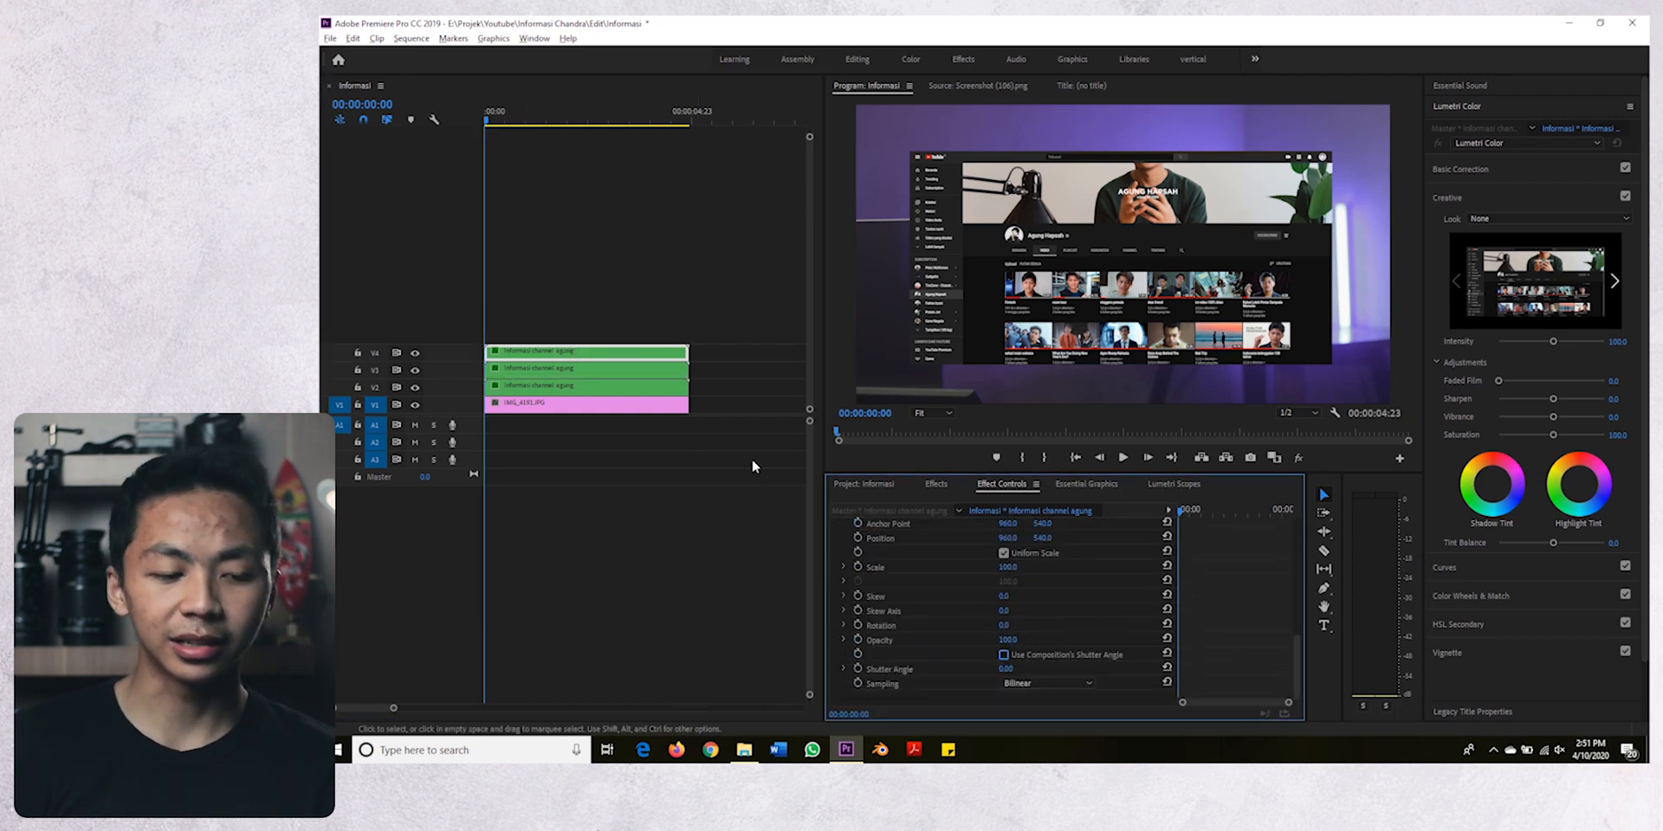
- Keyframe the V4 clip's Transform Position at the sequence start and at 00:00:00:10, setting the start keyframe's X to about 2493
scroll(918, 615, "up", 2)
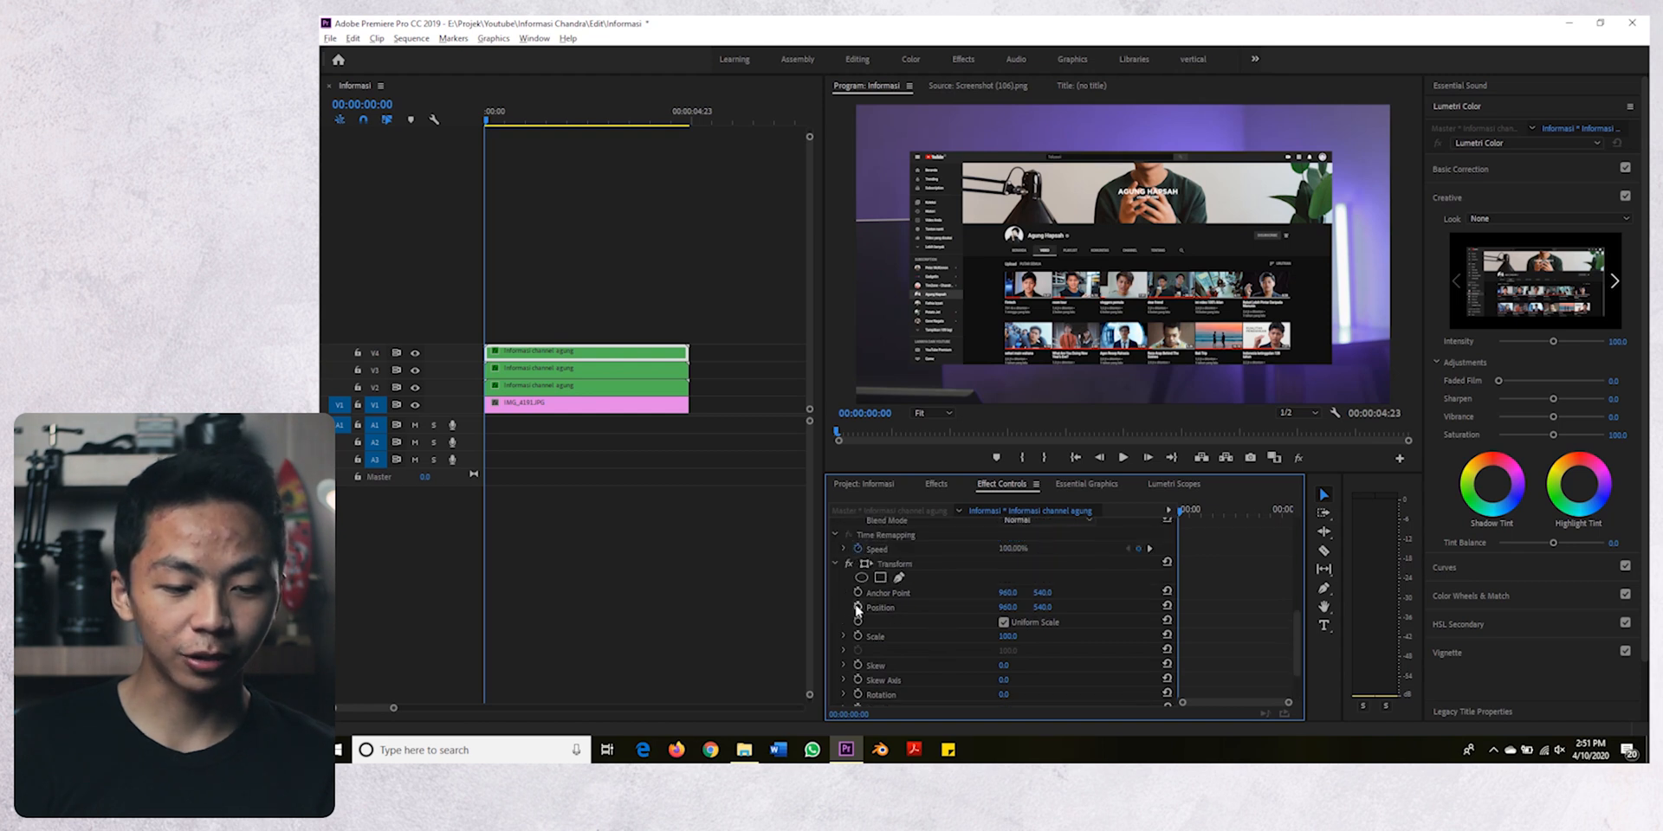
left_click(857, 607)
key("shift+Right")
key("shift+Right")
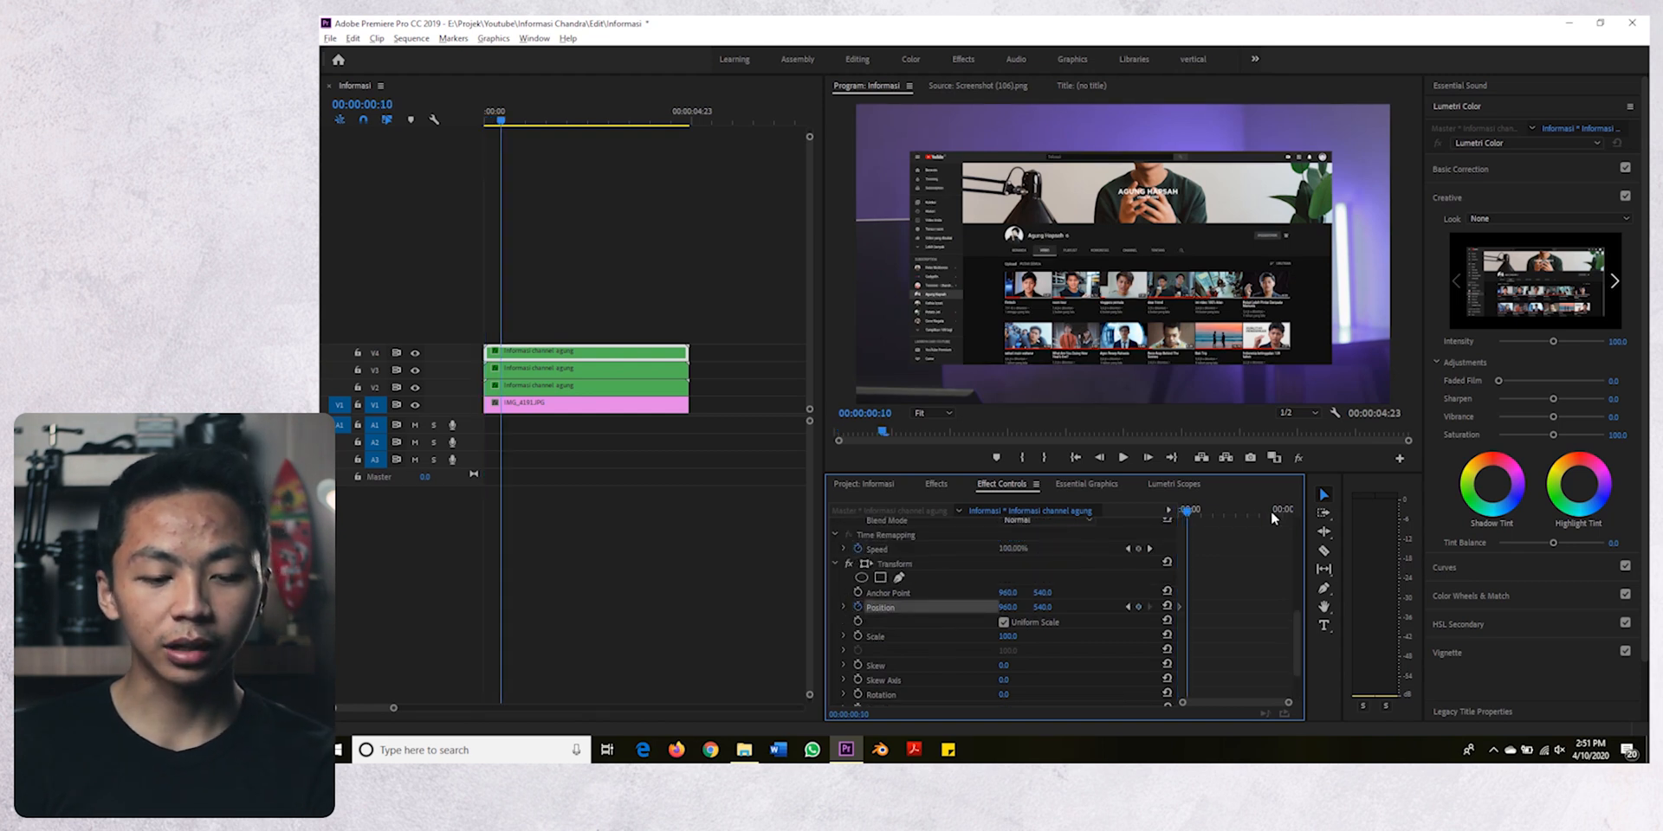
left_click(1128, 608)
left_click_drag(1008, 608, 1529, 608)
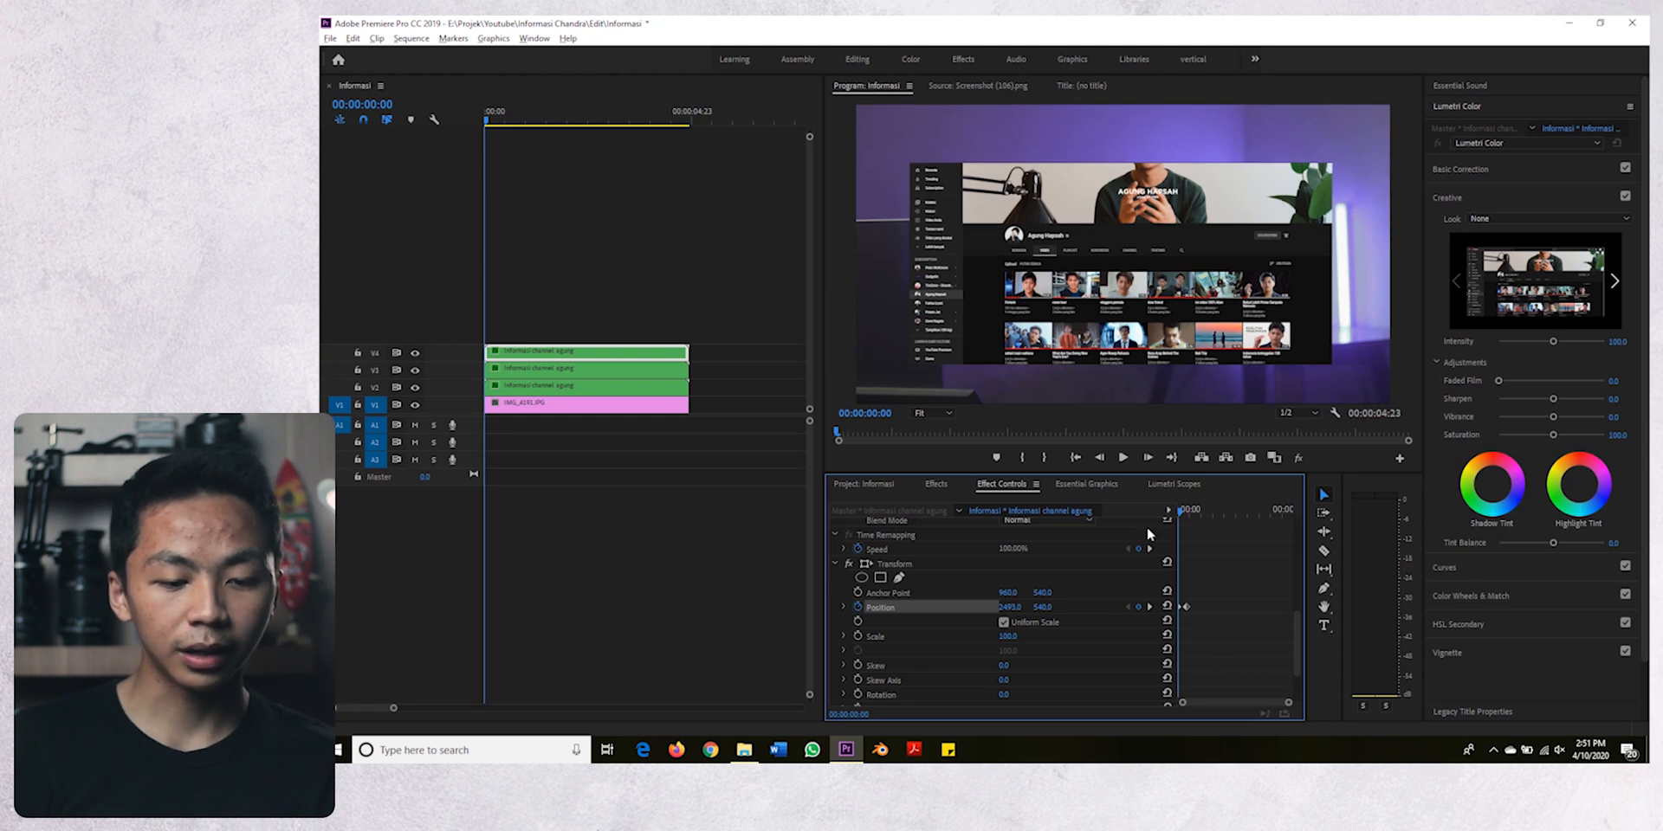
- Play back the V4 top bar's slide-in from the sequence start to check its motion
key("space")
key("space")
left_click_drag(1202, 509, 1129, 517)
key("space")
key("space")
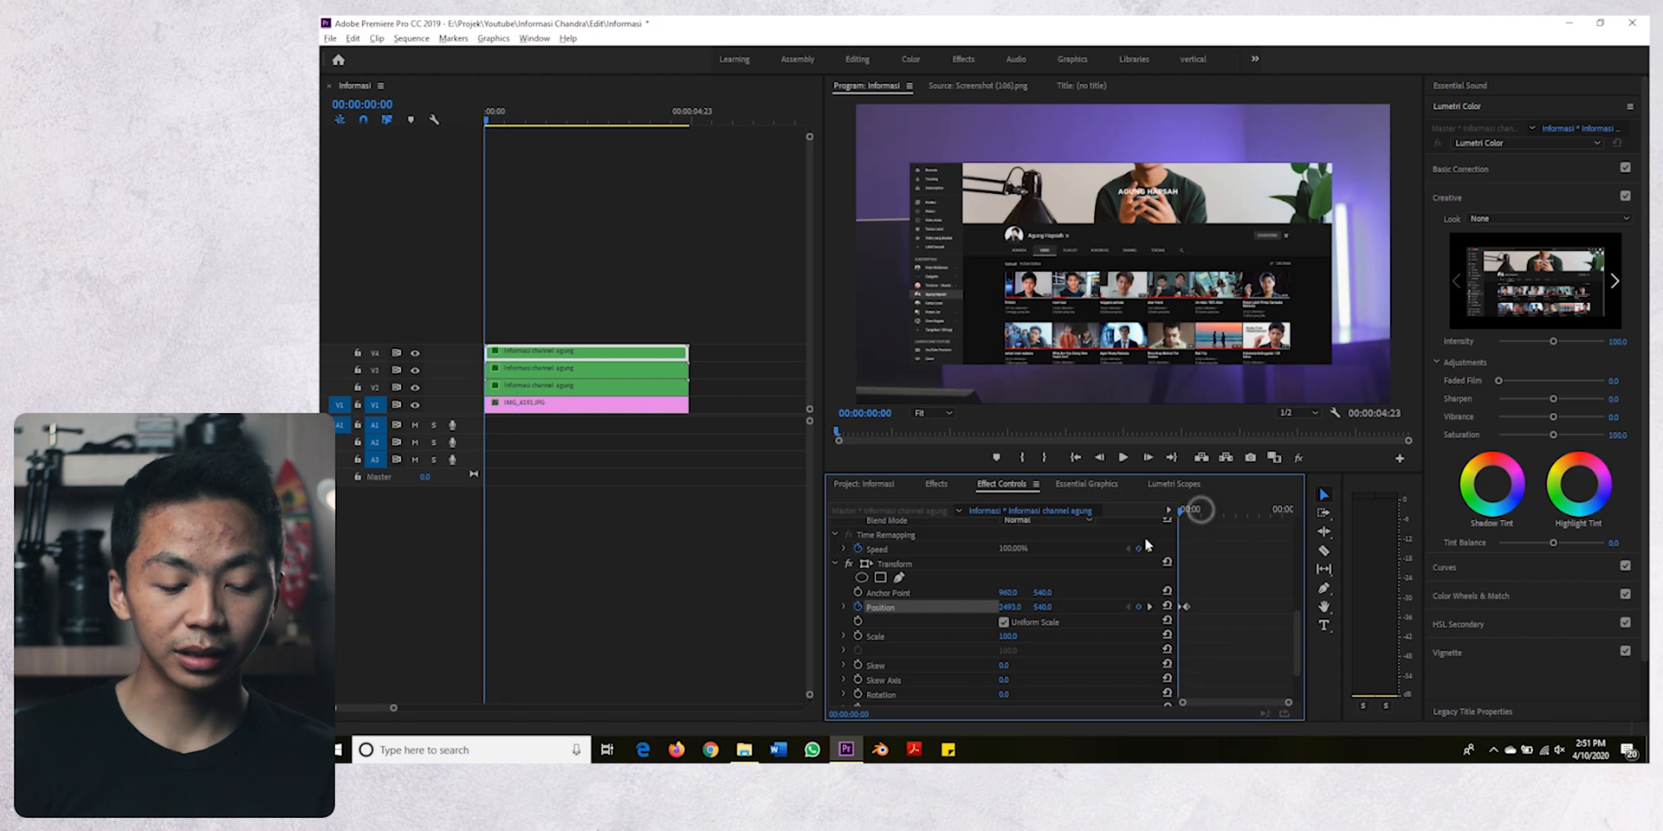
- Apply Ease In temporal interpolation to the V4 clip's Transform Position keyframes
left_click(1150, 607)
left_click(1124, 606)
right_click(1186, 607)
mouse_move(1238, 582)
left_click(1370, 660)
left_click(1245, 634)
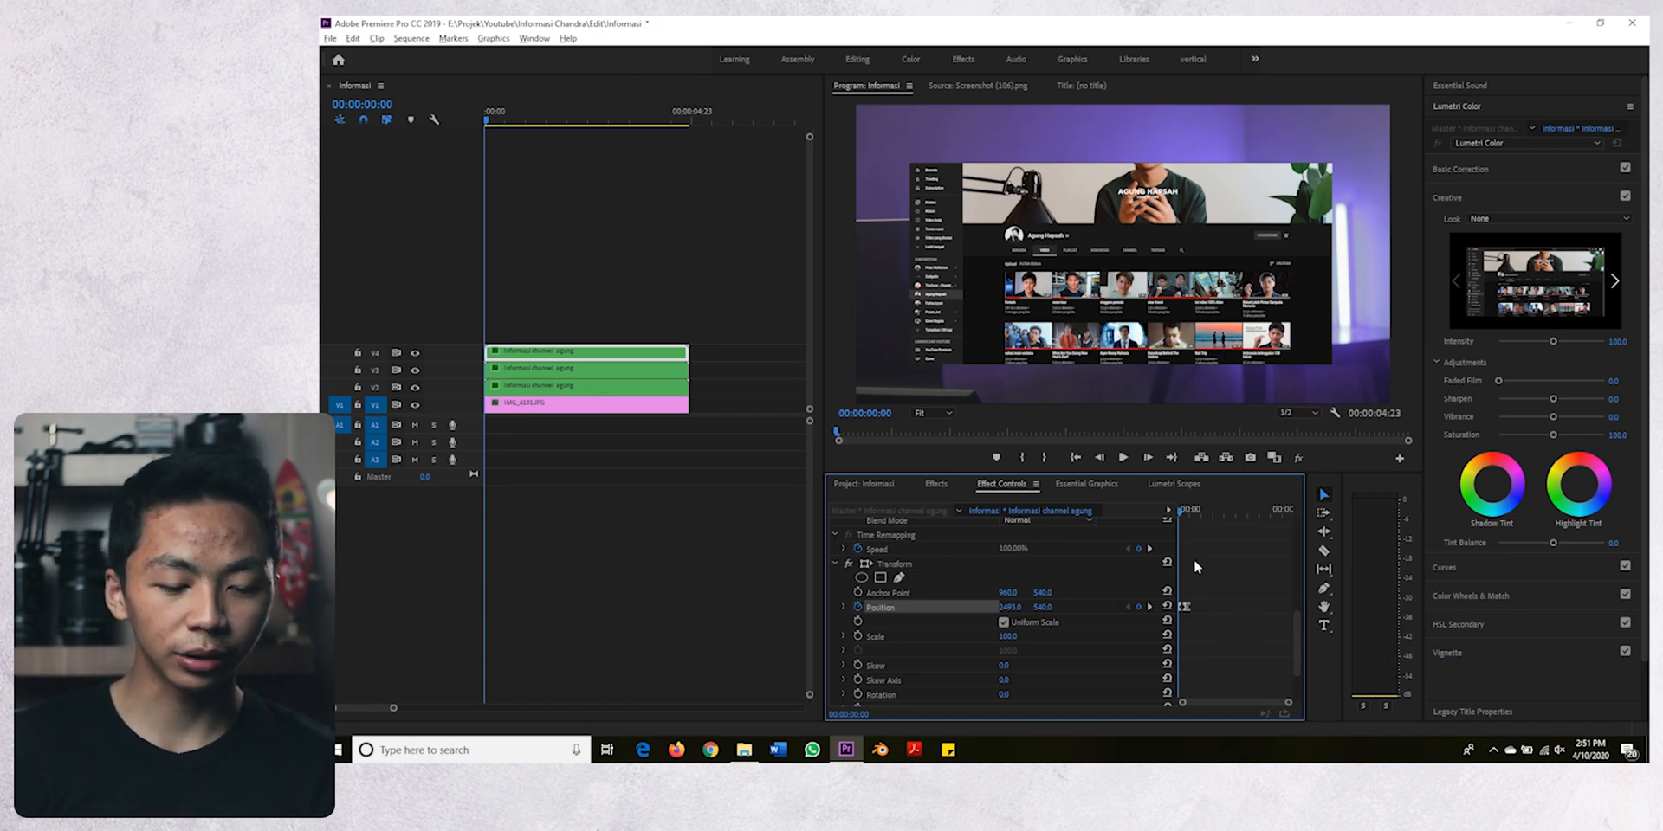
left_click(1189, 501)
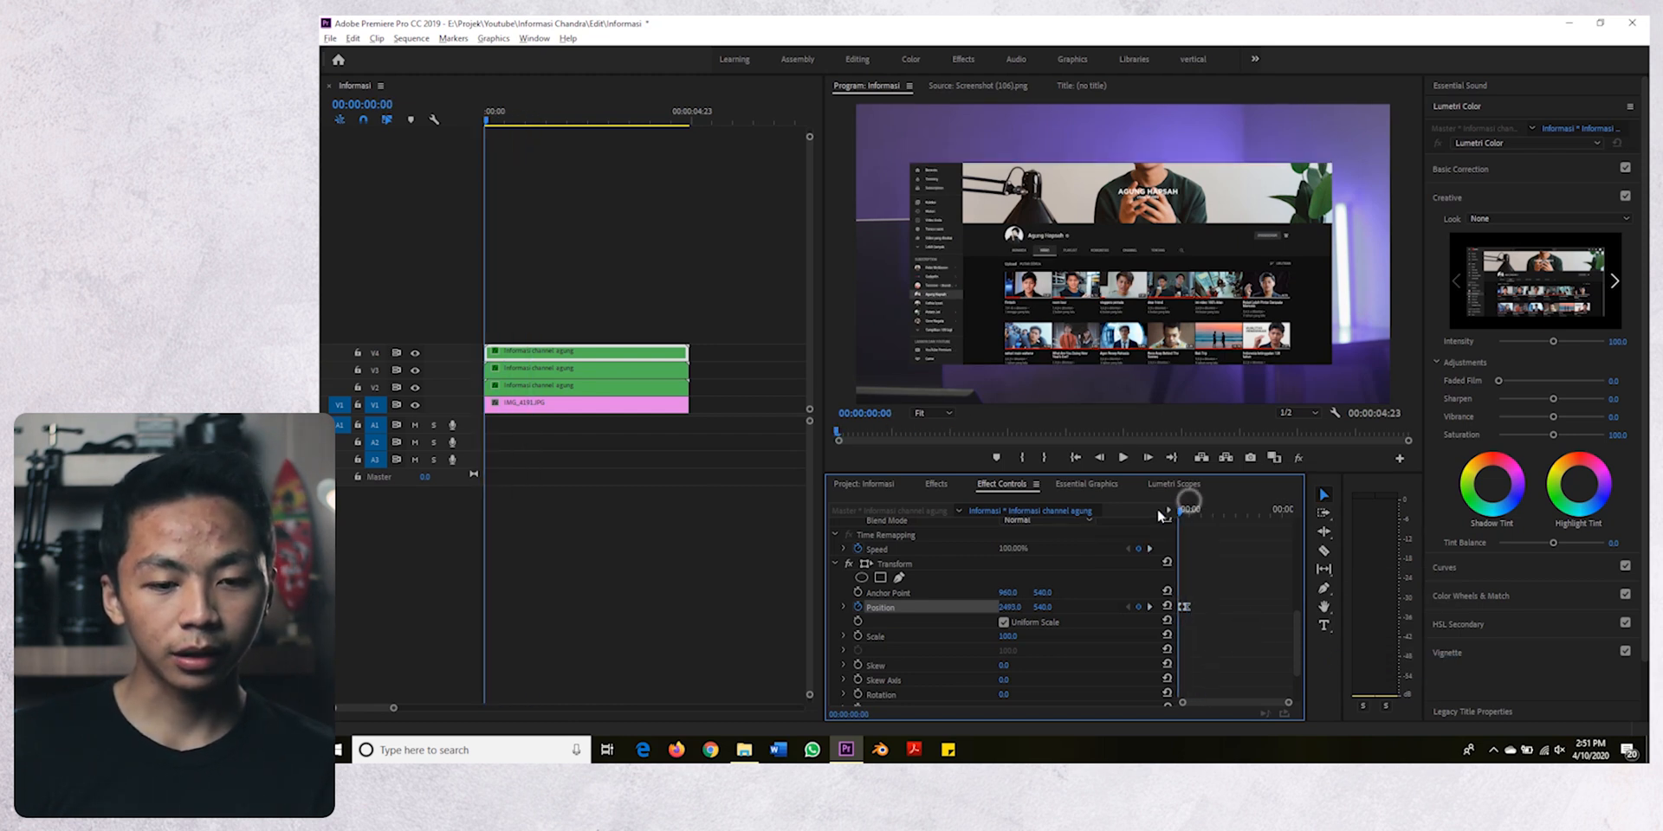
- Display the outline of the V4 clip's opacity mask in the preview to examine the masked area
scroll(944, 593, "up", 4)
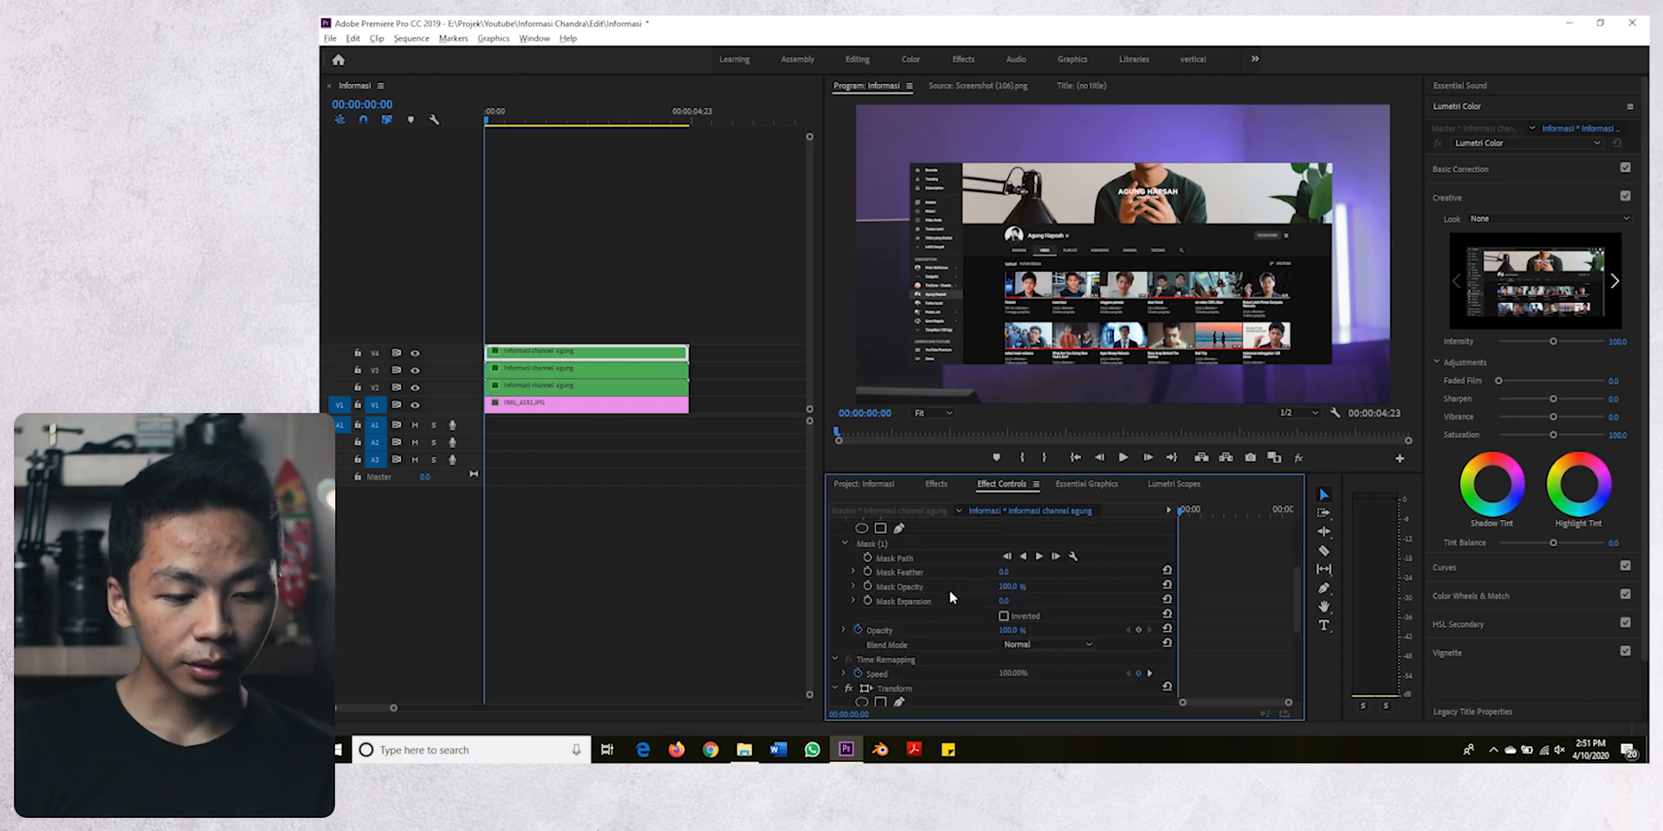
left_click(907, 587)
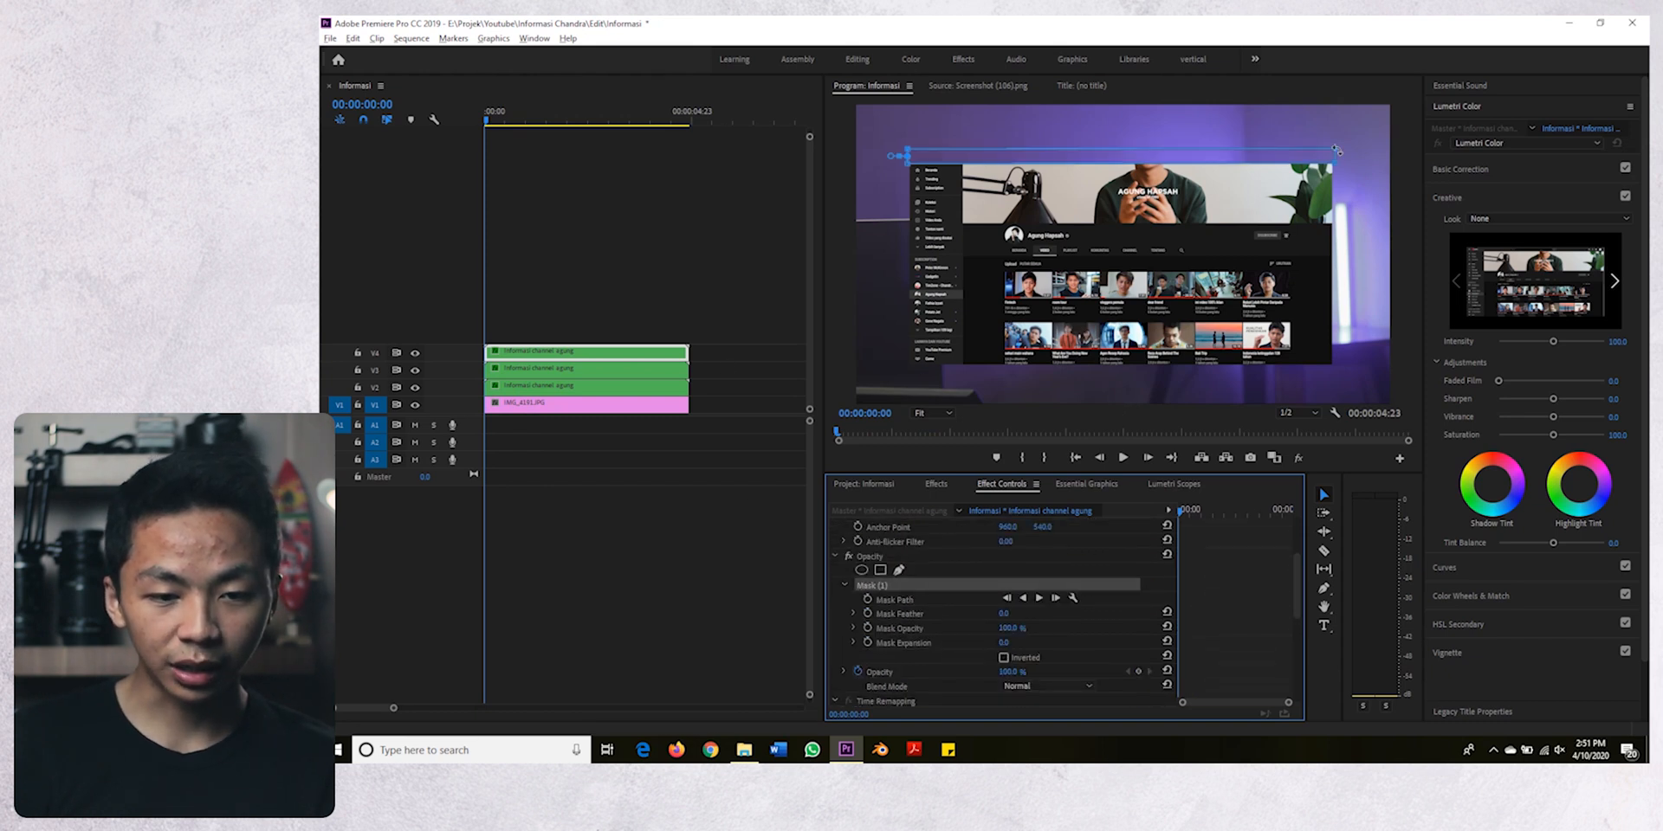
scroll(944, 637, "down", 3)
left_click(903, 638)
scroll(932, 632, "down", 3)
- Turn on Position keyframing in the V3 sidebar clip's Transform effect at 00:00:00:09
left_click(563, 368)
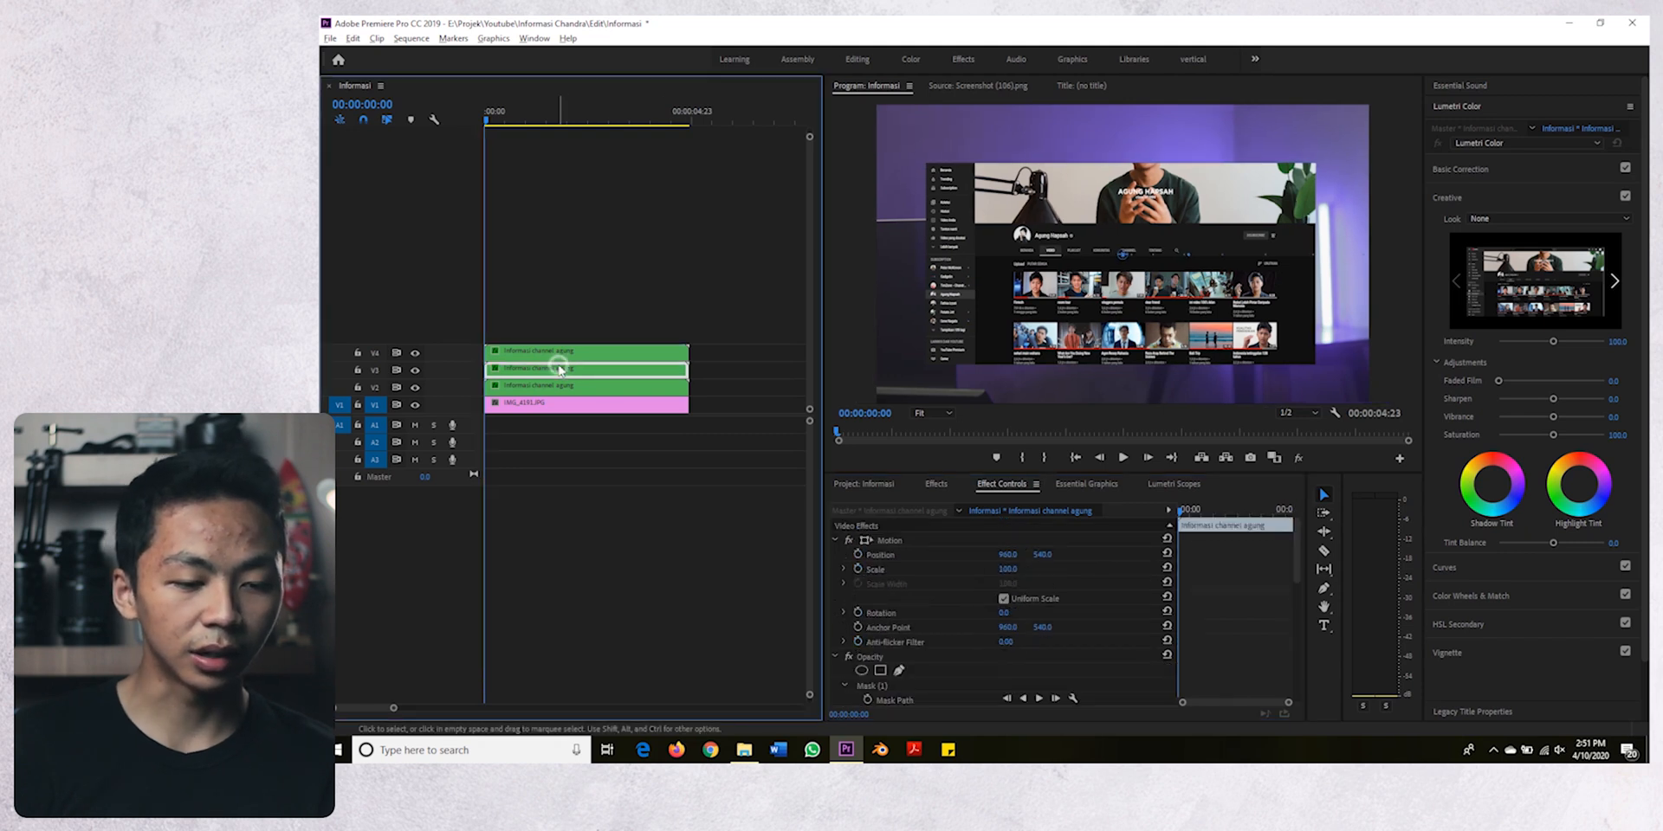
scroll(927, 606, "down", 5)
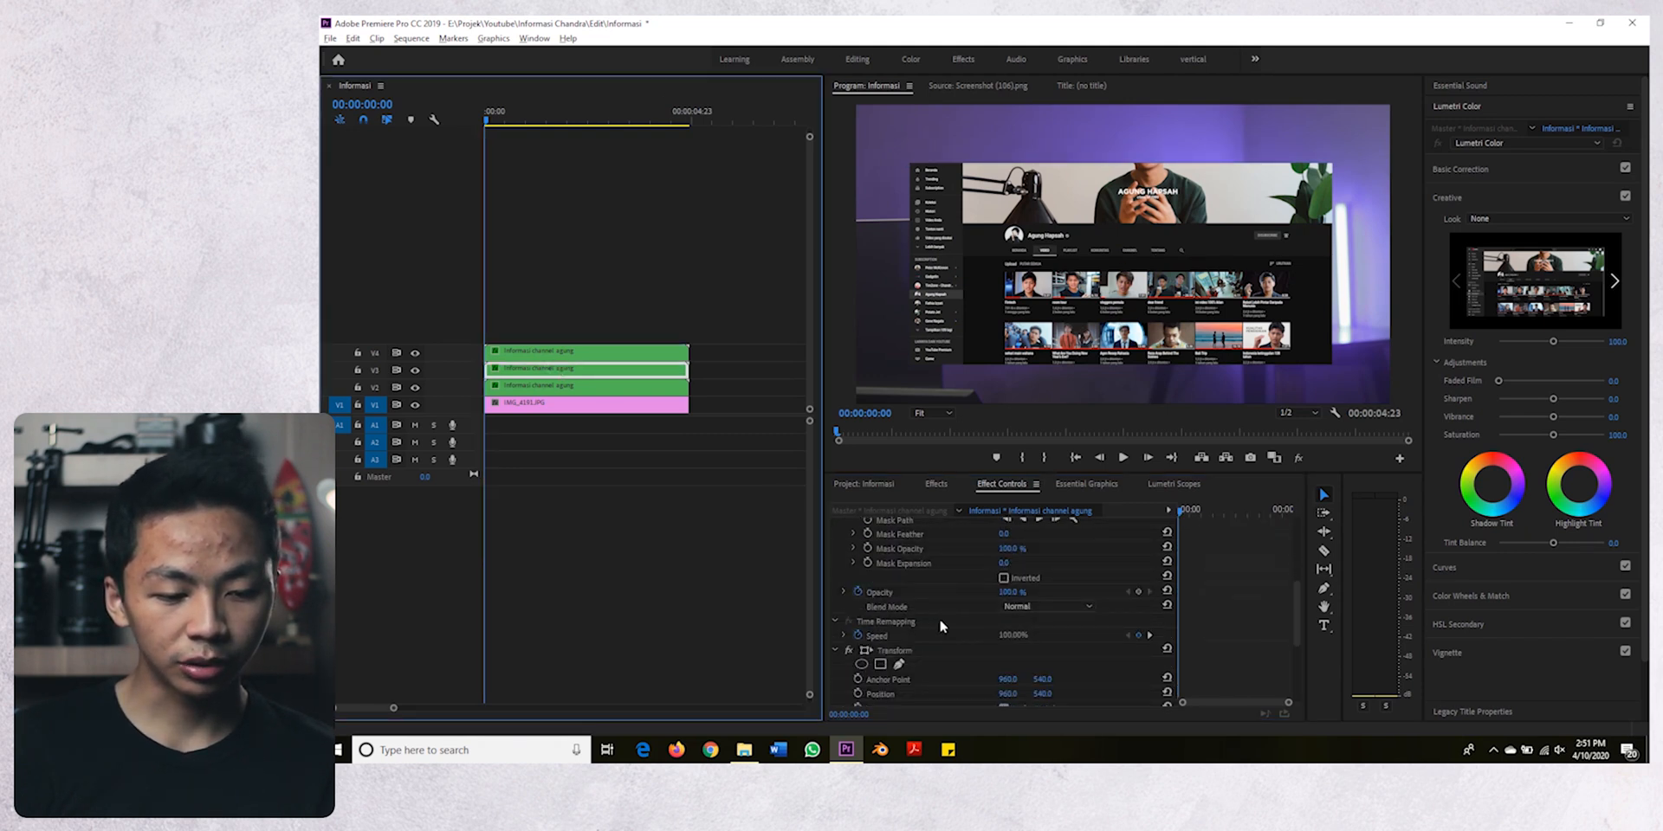
key("space")
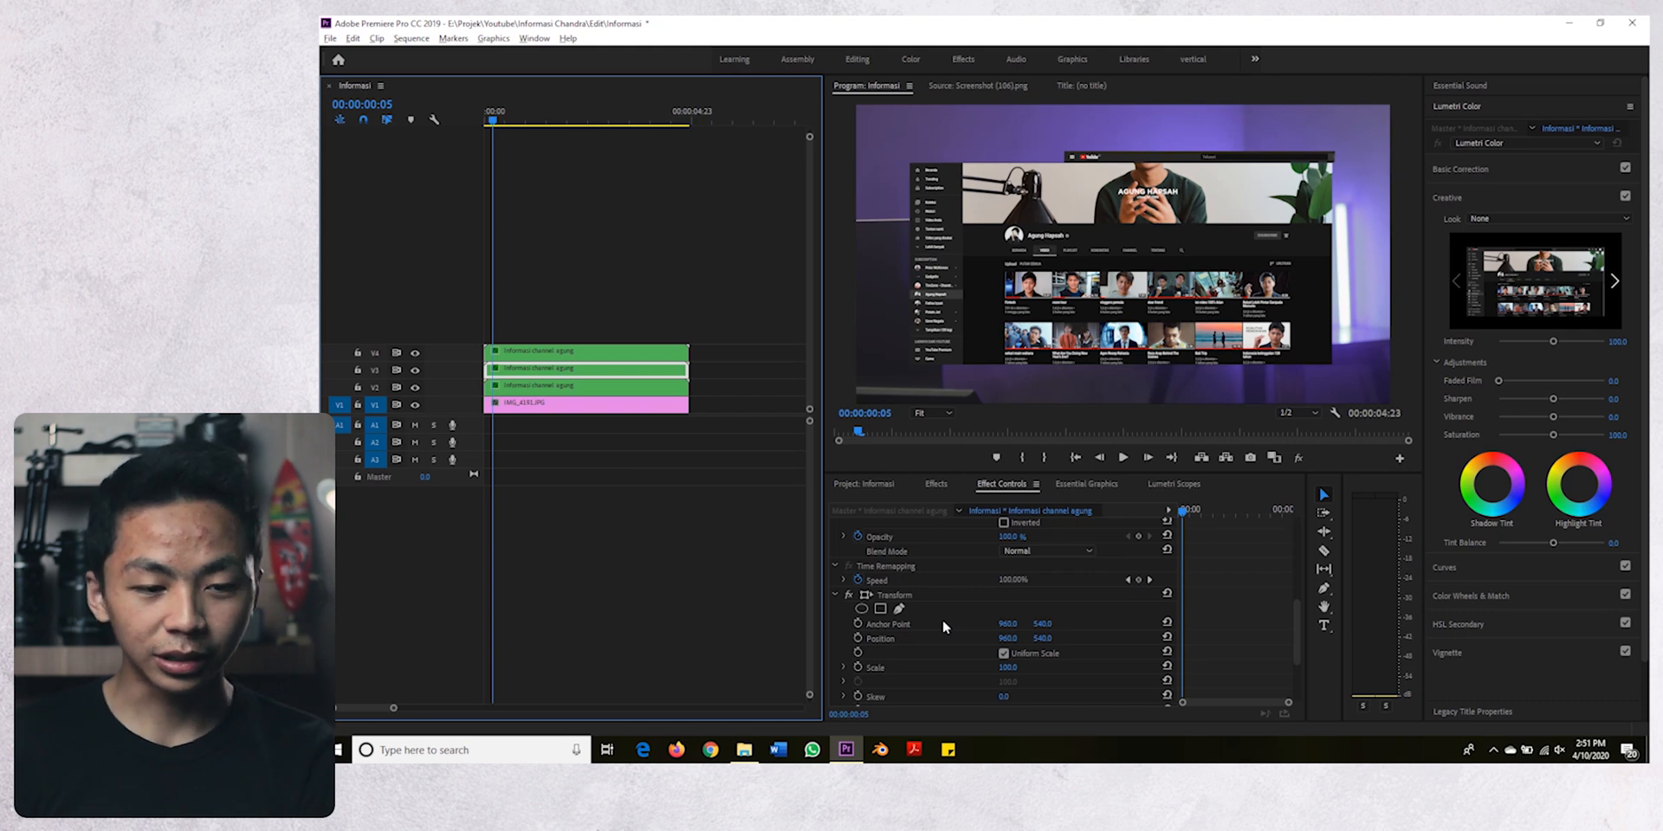
key("Right")
key("Right")
key("Right")
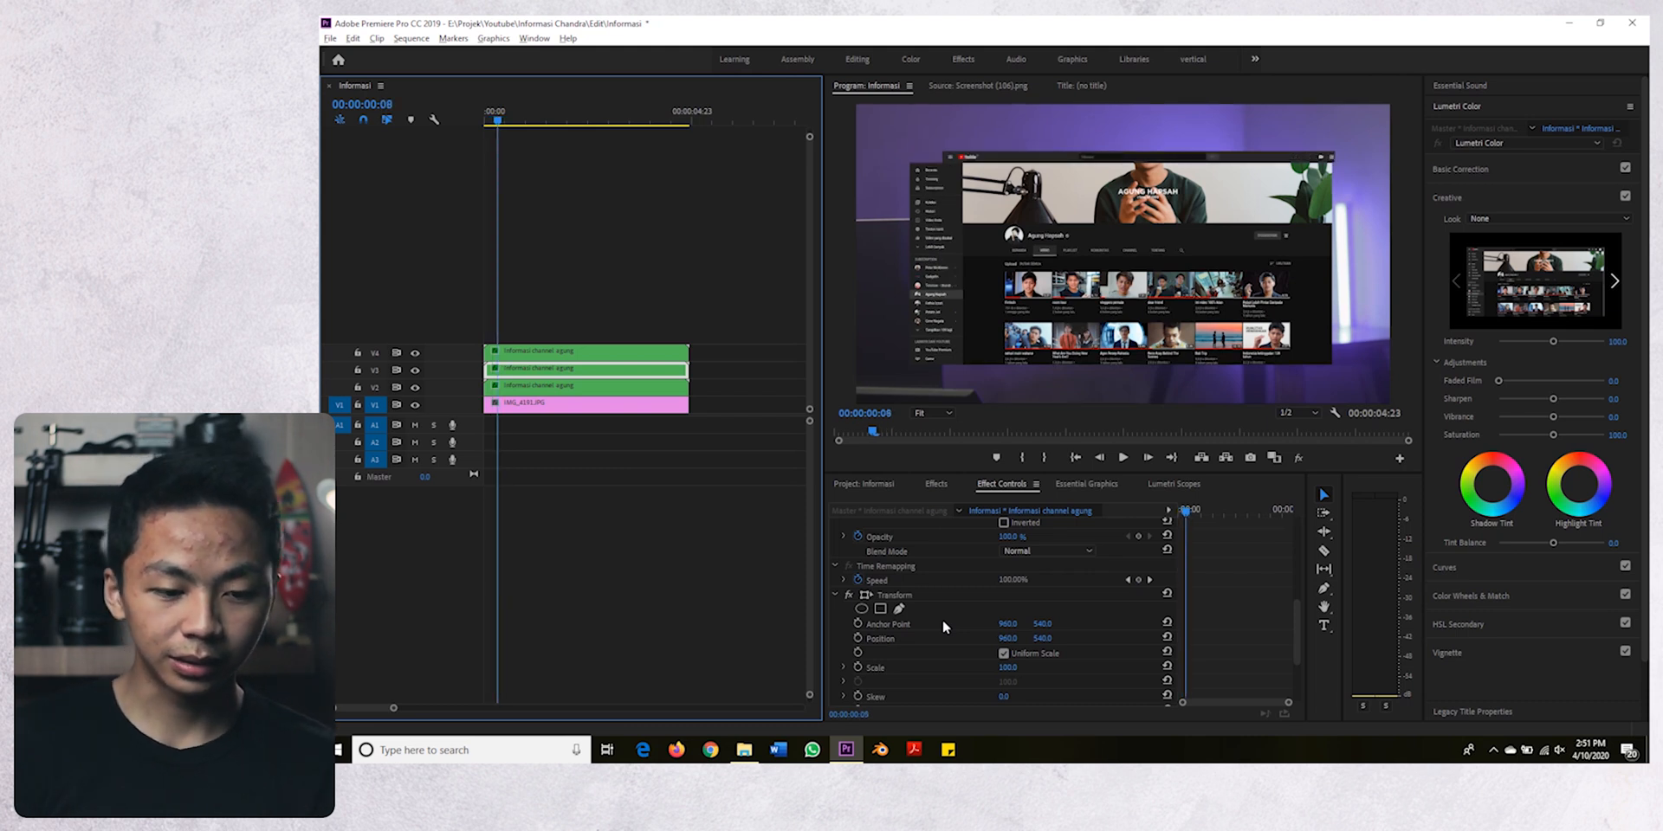
key("Right")
scroll(920, 649, "down", 2)
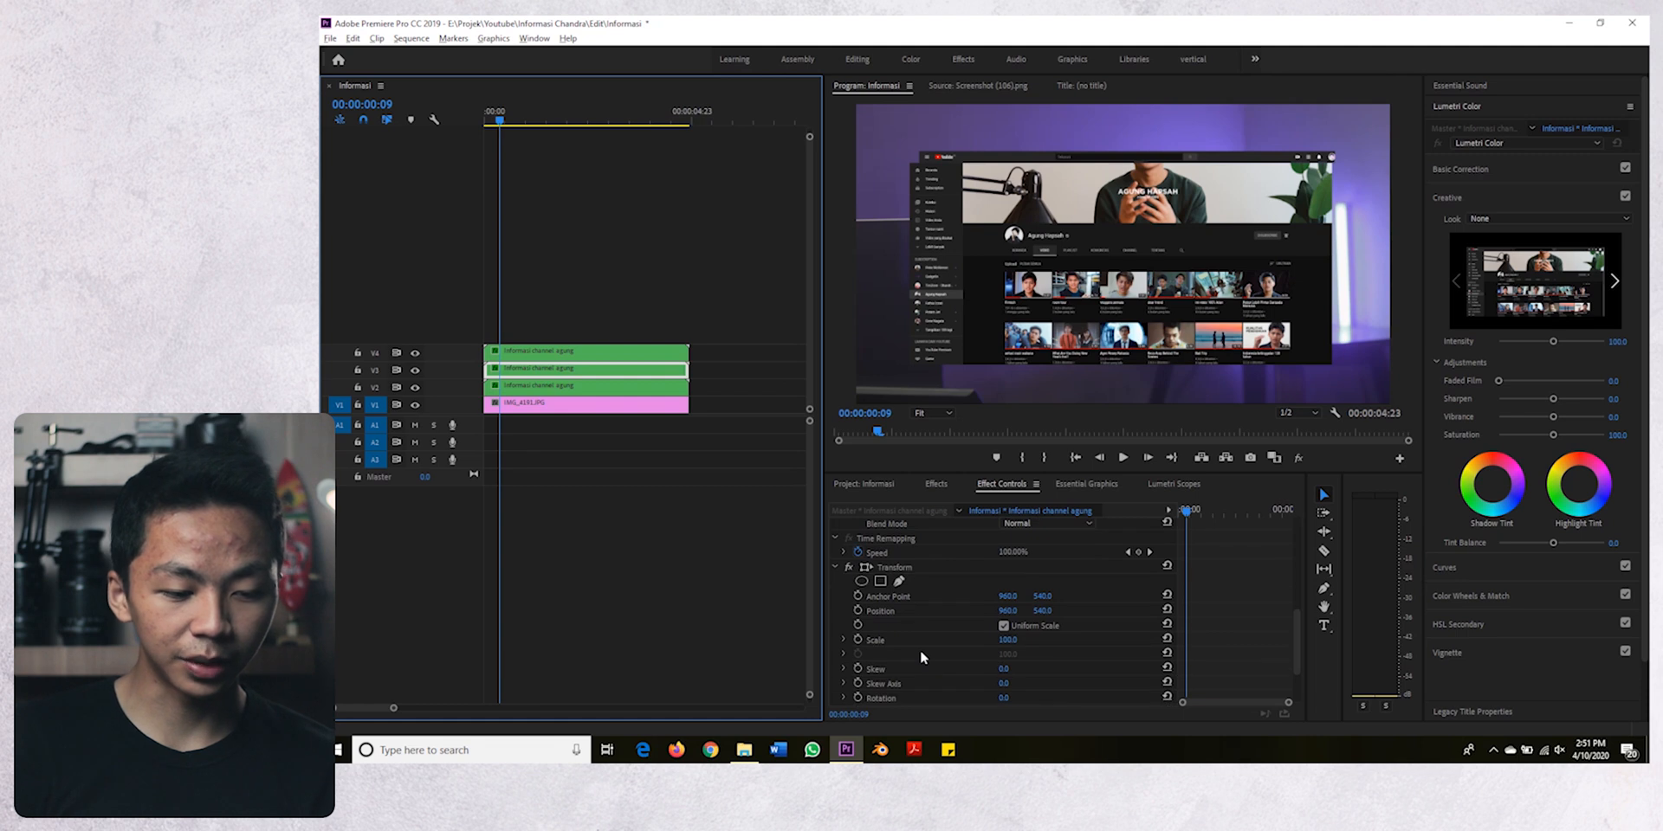
left_click(860, 599)
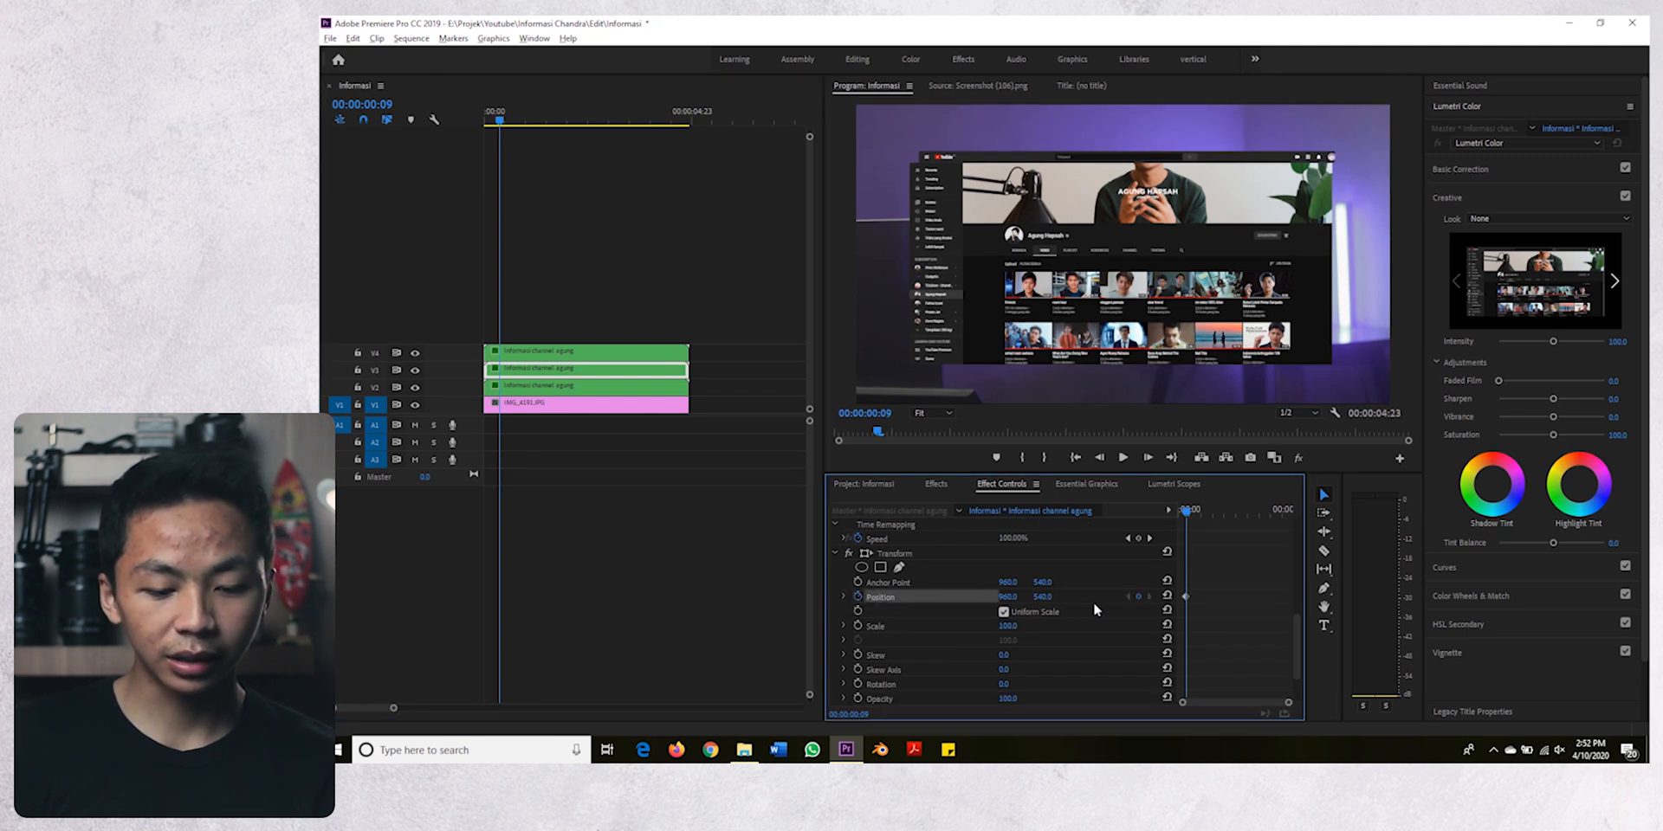
- Add a V3 Position keyframe at 00:00:00:19 and set the Y value of the 00:00:00:09 keyframe to -190
key("shift+Right")
key("shift+Right")
left_click(1139, 597)
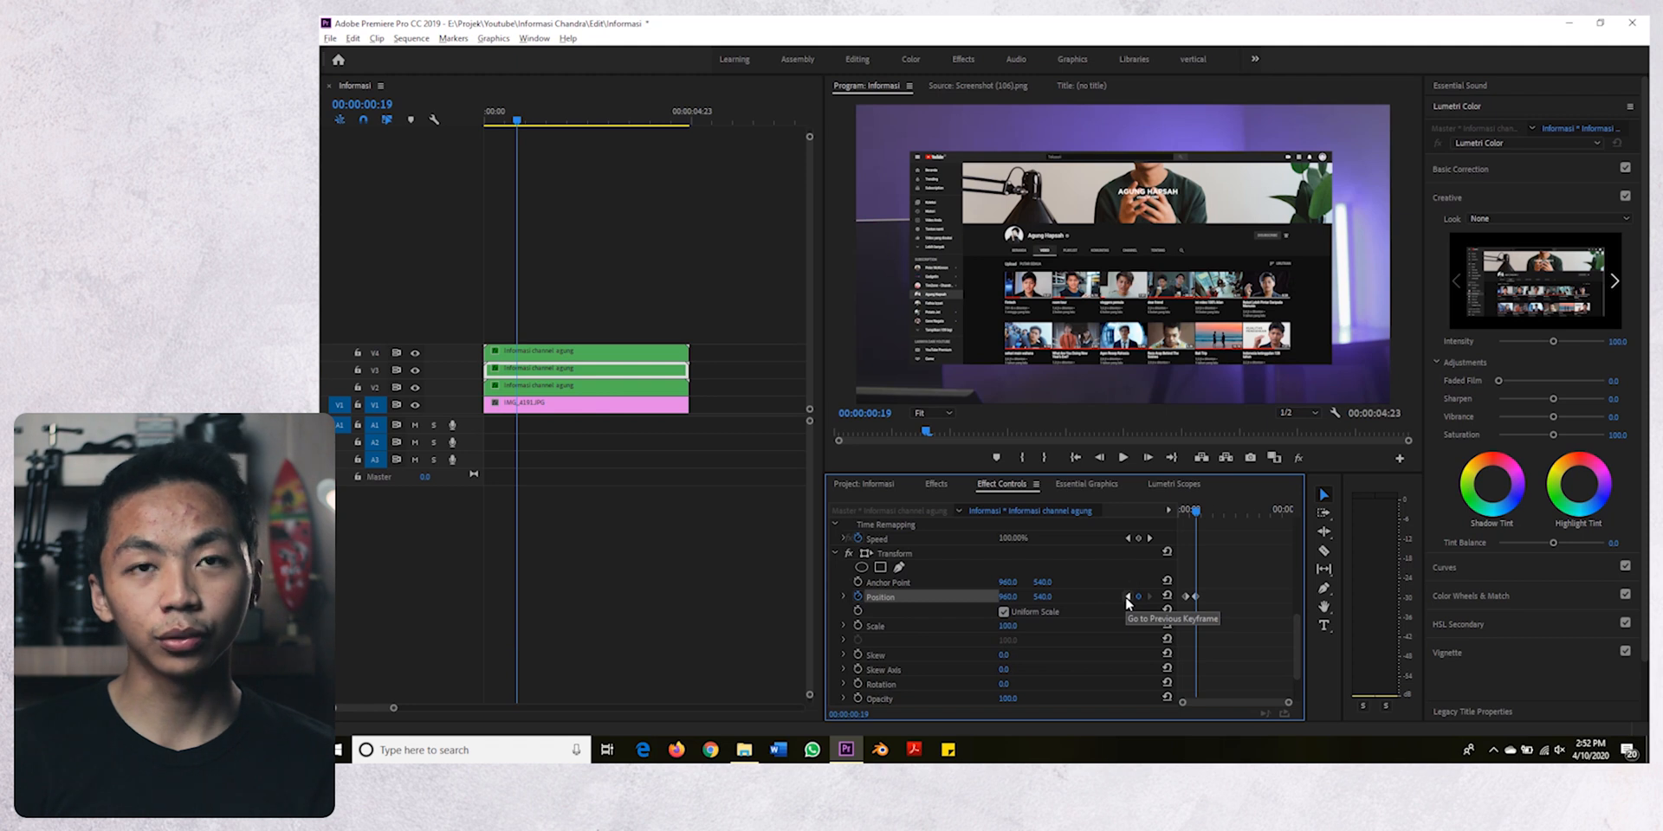
left_click(1126, 597)
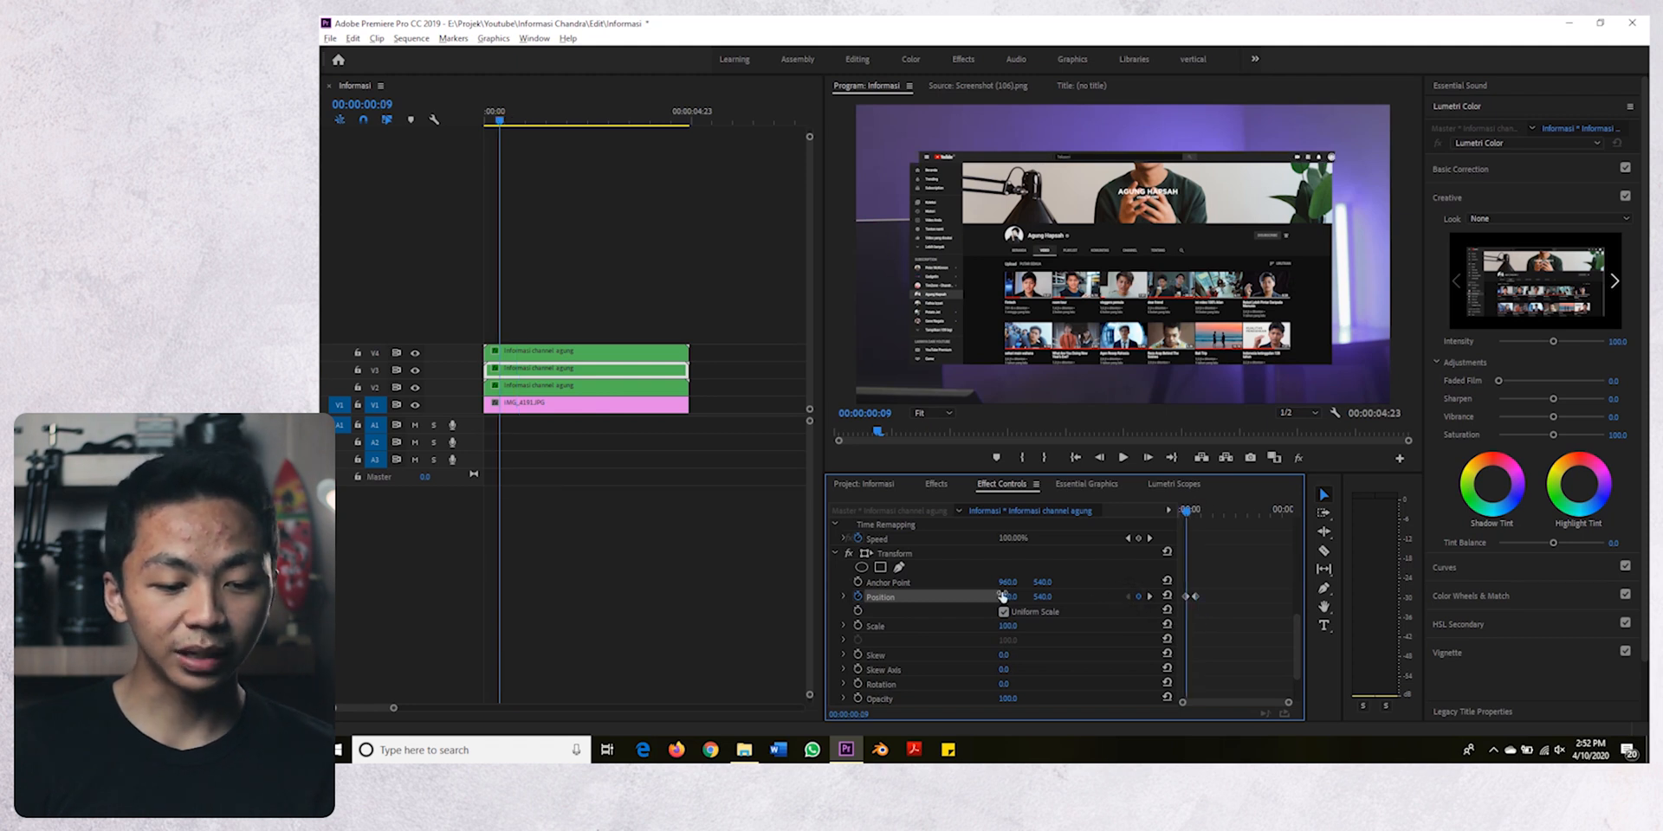
left_click_drag(1046, 598, 546, 598)
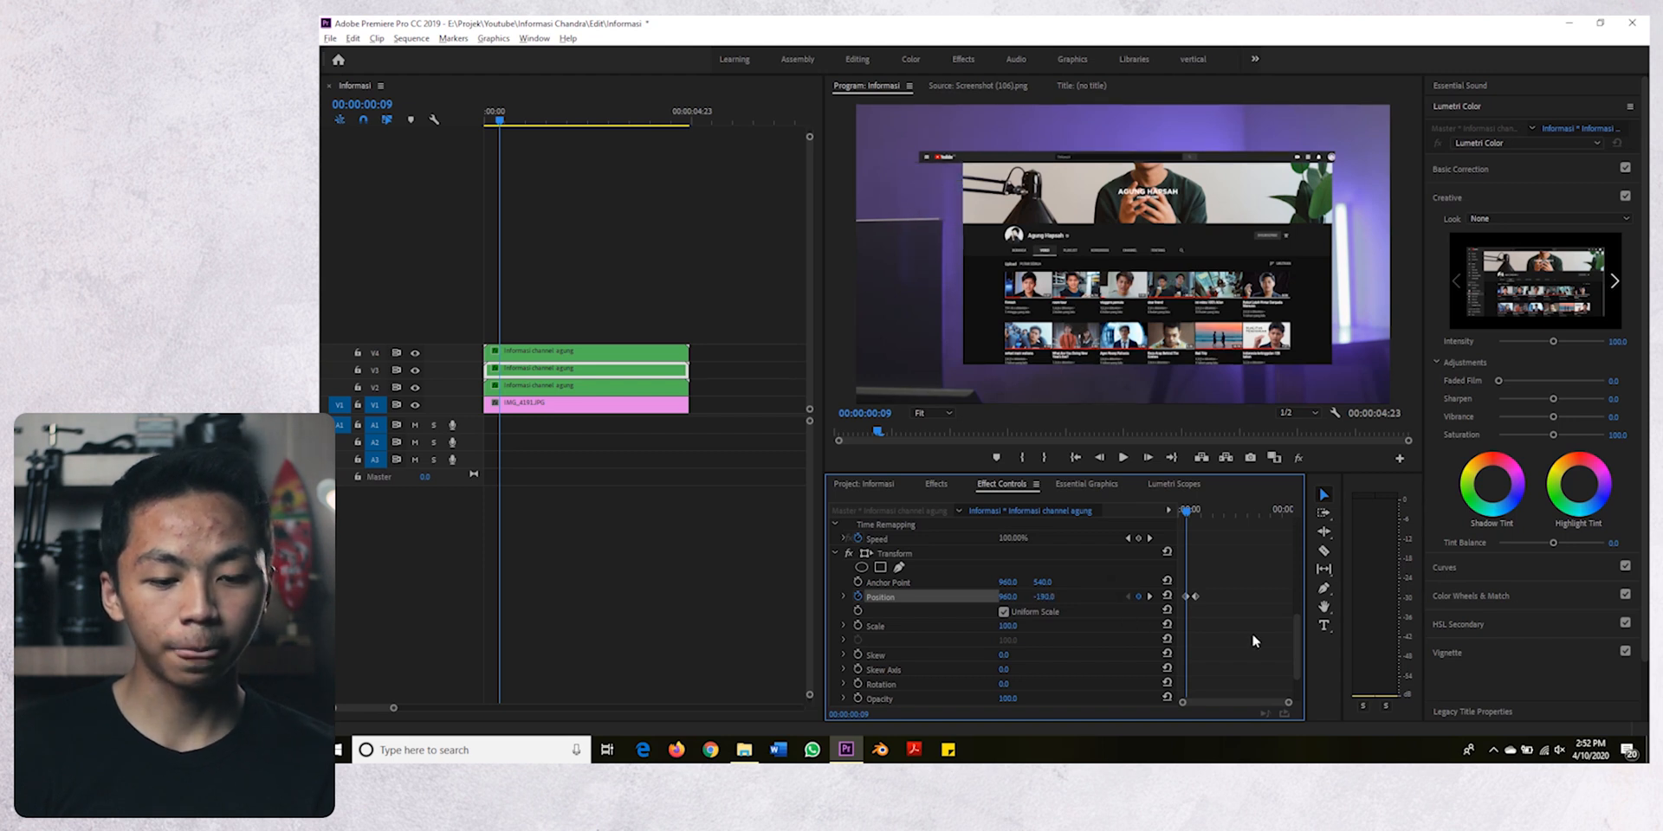
- Apply Ease In temporal interpolation to the V3 clip's Transform Position keyframes
right_click(1195, 598)
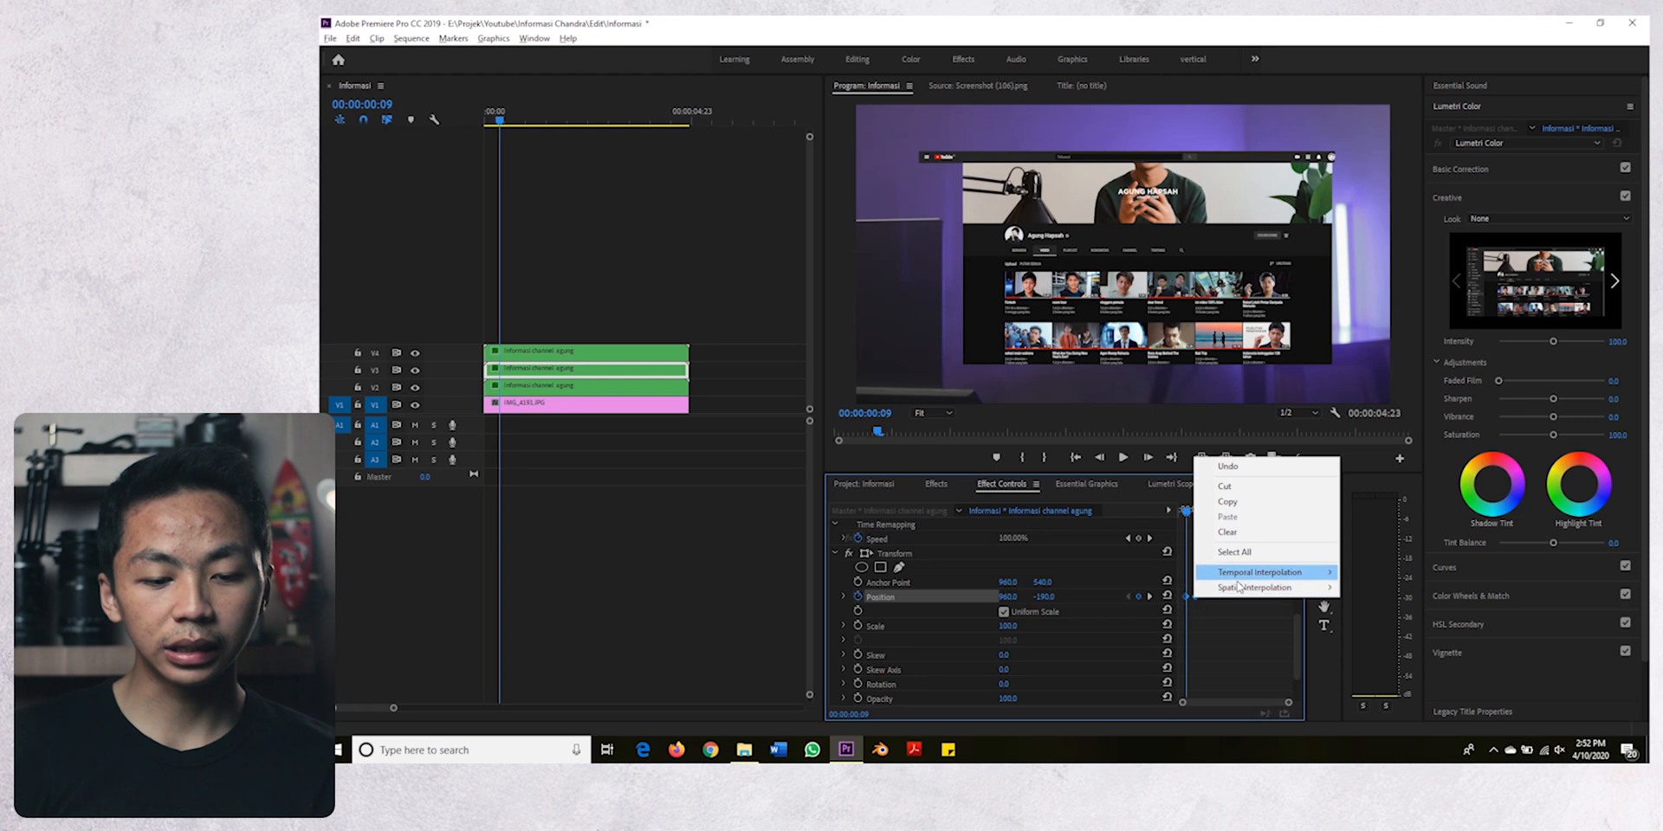
mouse_move(1299, 573)
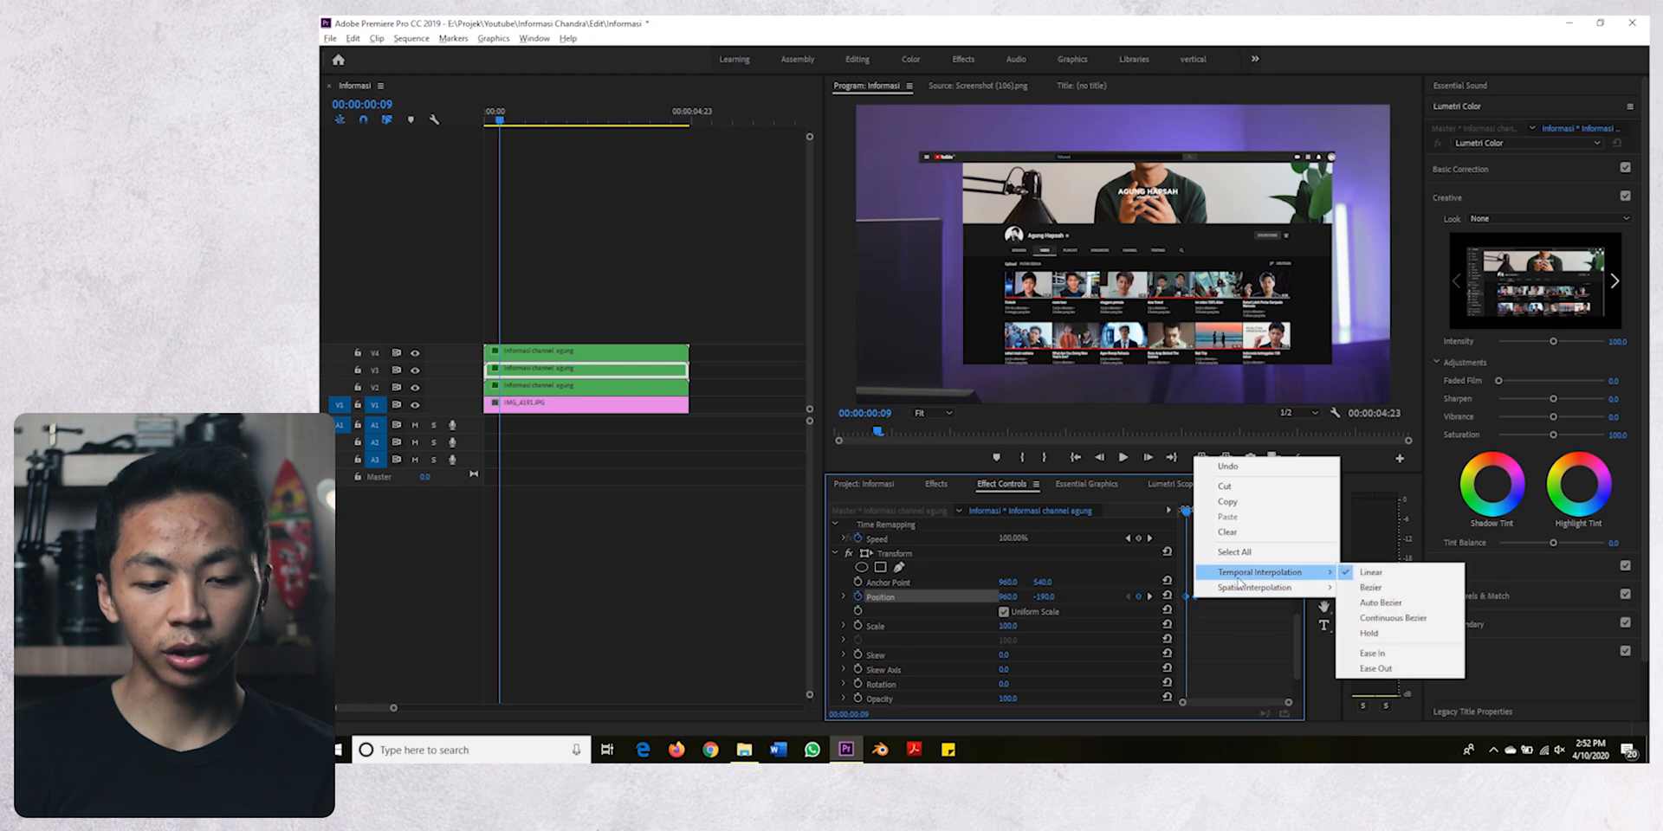
left_click(1389, 650)
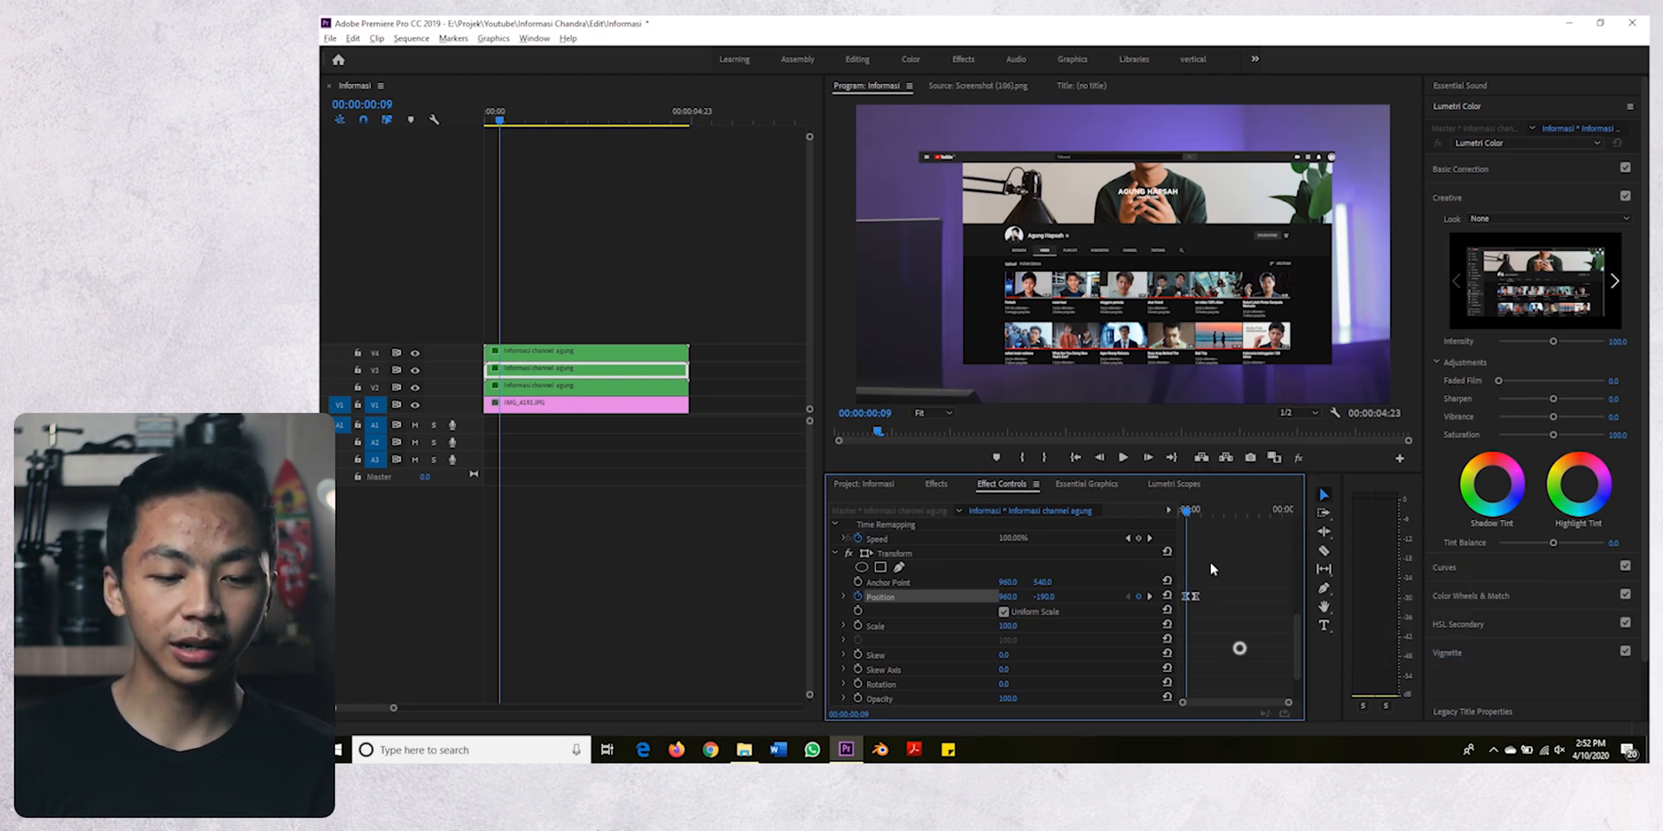
- Play back the sidebar's entrance, step through its Position keyframes, and examine the V4 clip's Transform keyframes for comparison
key("space")
key("space")
left_click_drag(1203, 512, 1175, 515)
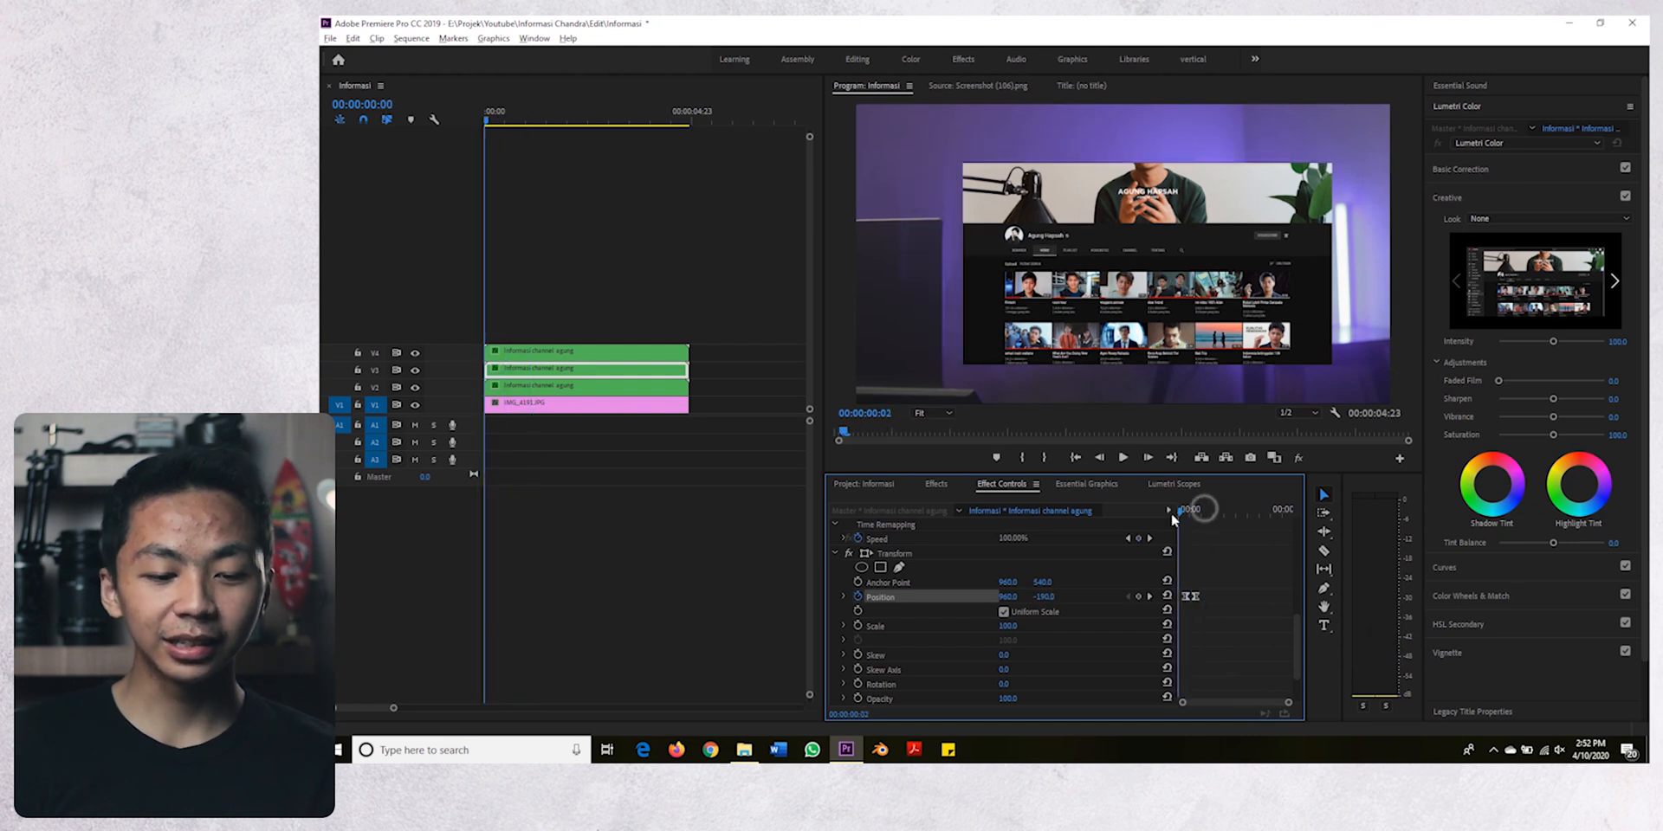
left_click(1149, 596)
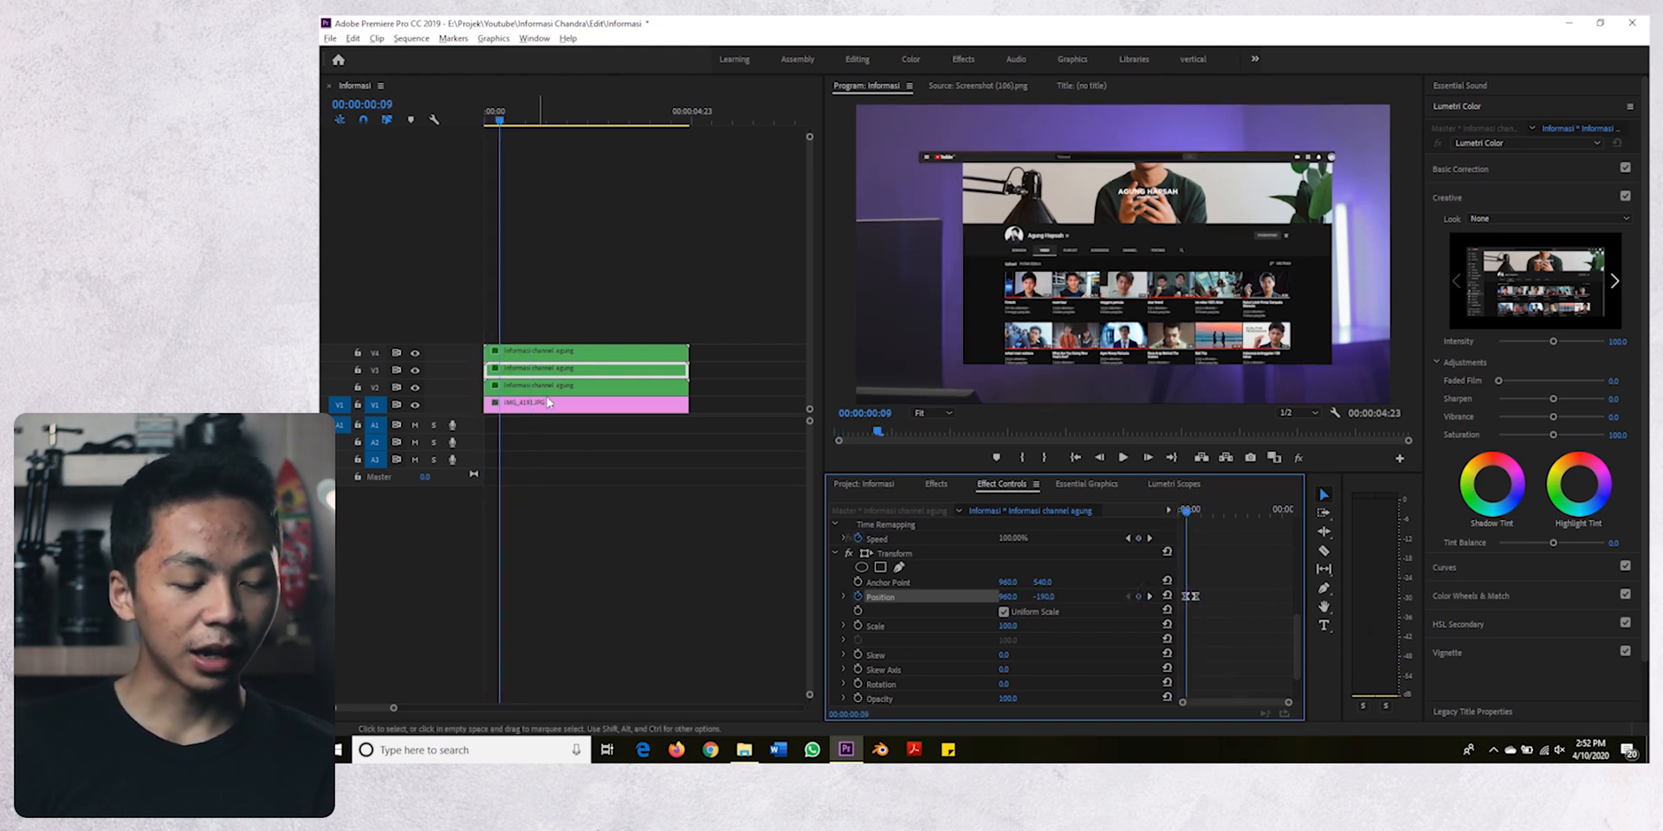
left_click(1148, 597)
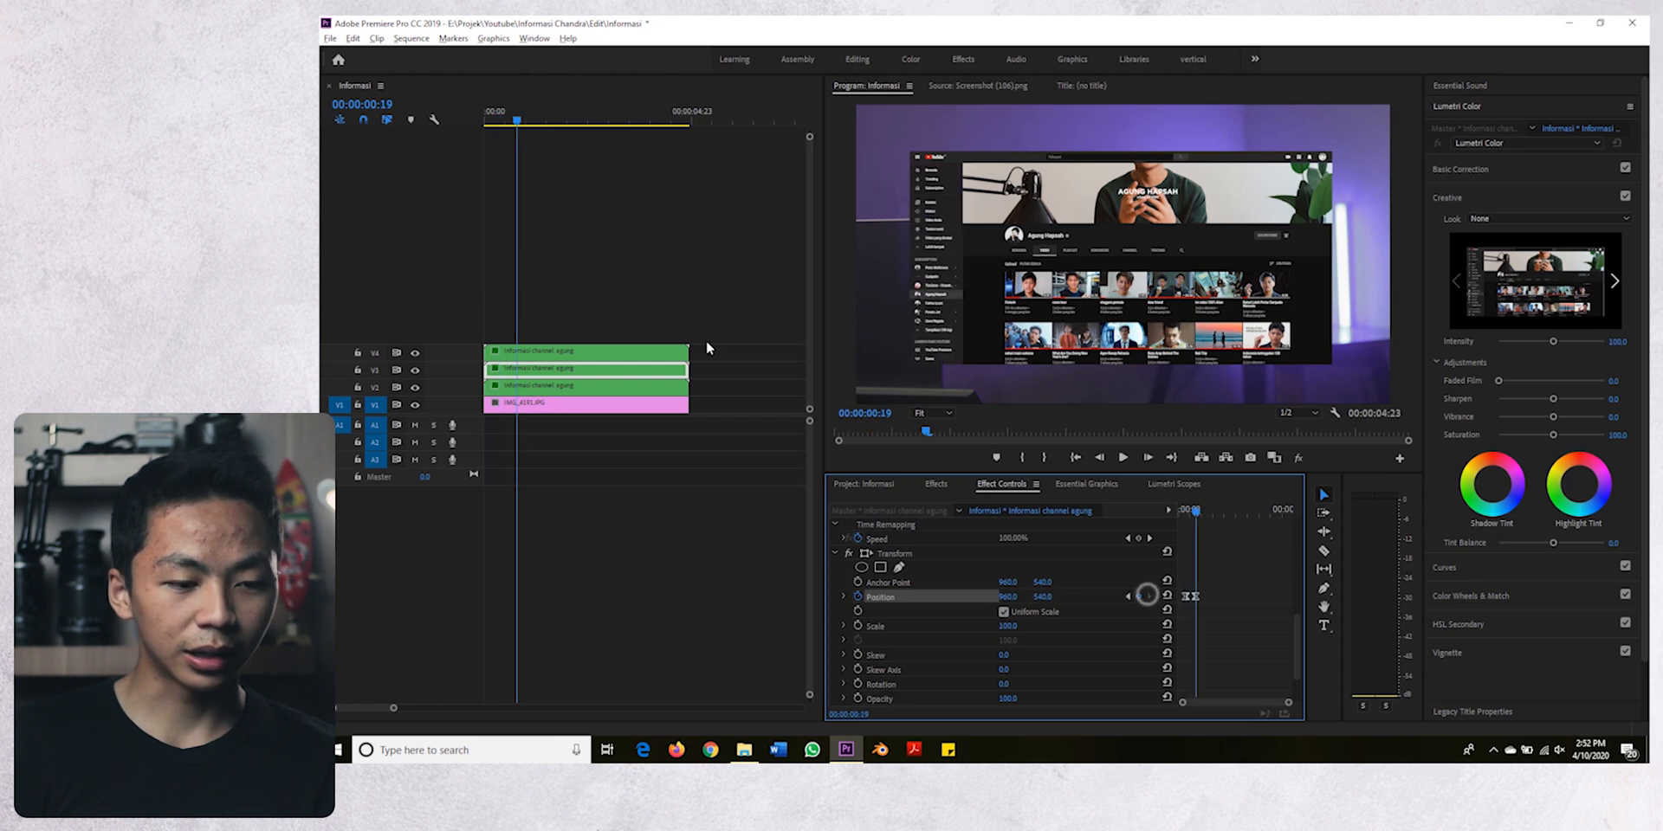
left_click(552, 352)
scroll(1193, 581, "up", 3)
scroll(1193, 580, "down", 5)
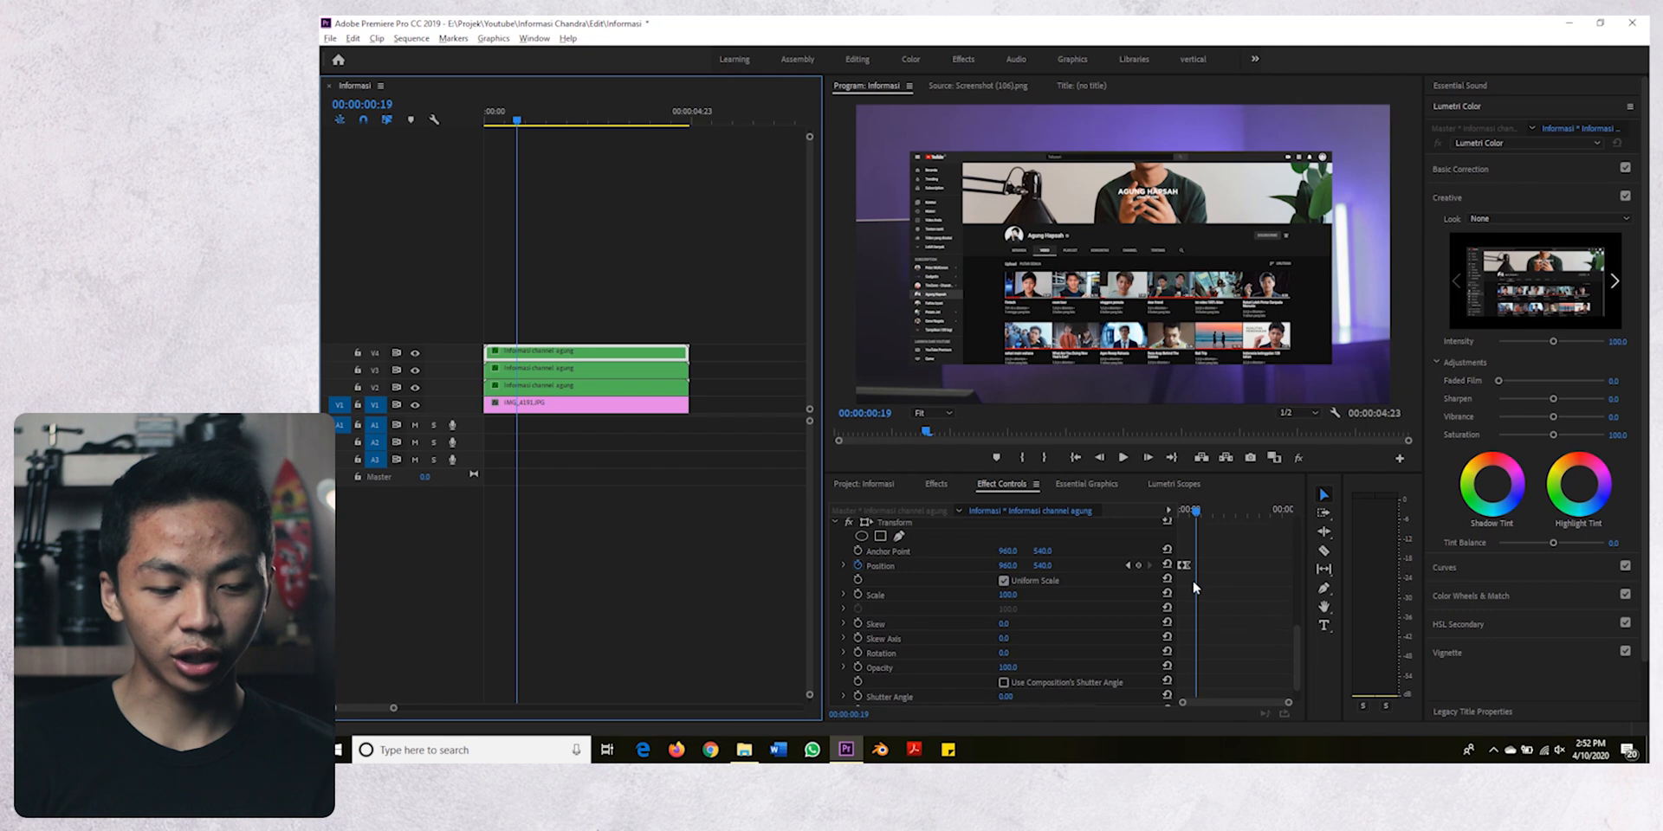
scroll(1206, 588, "down", 1)
- Keyframe the V2 content clip's Transform Position at 00:00:00:17 and 00:00:01:03
key("Left")
key("Left")
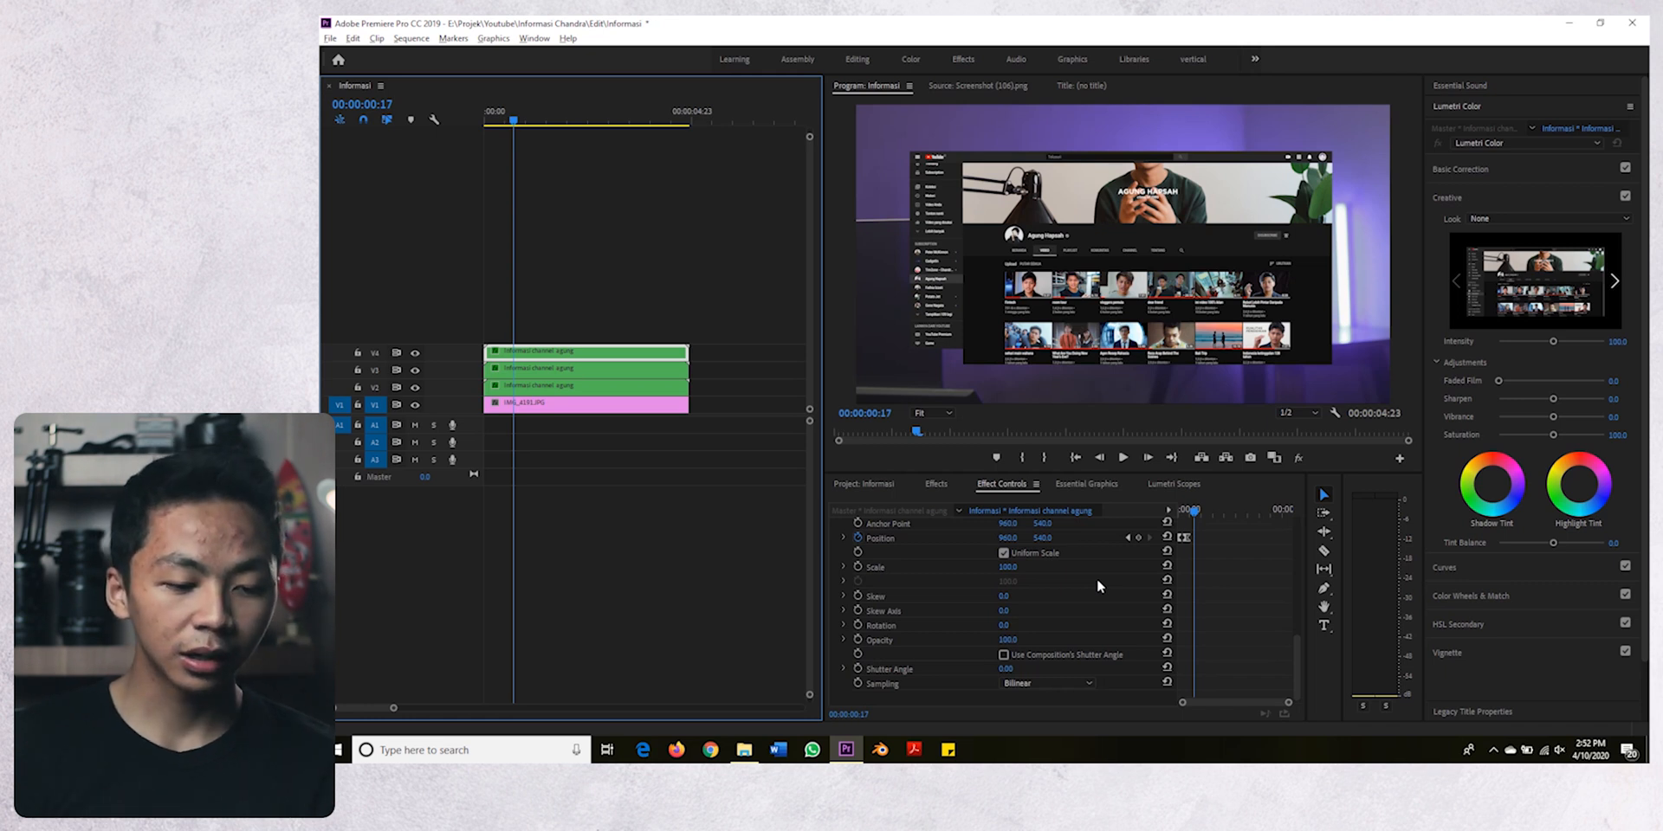
scroll(1100, 589, "up", 1)
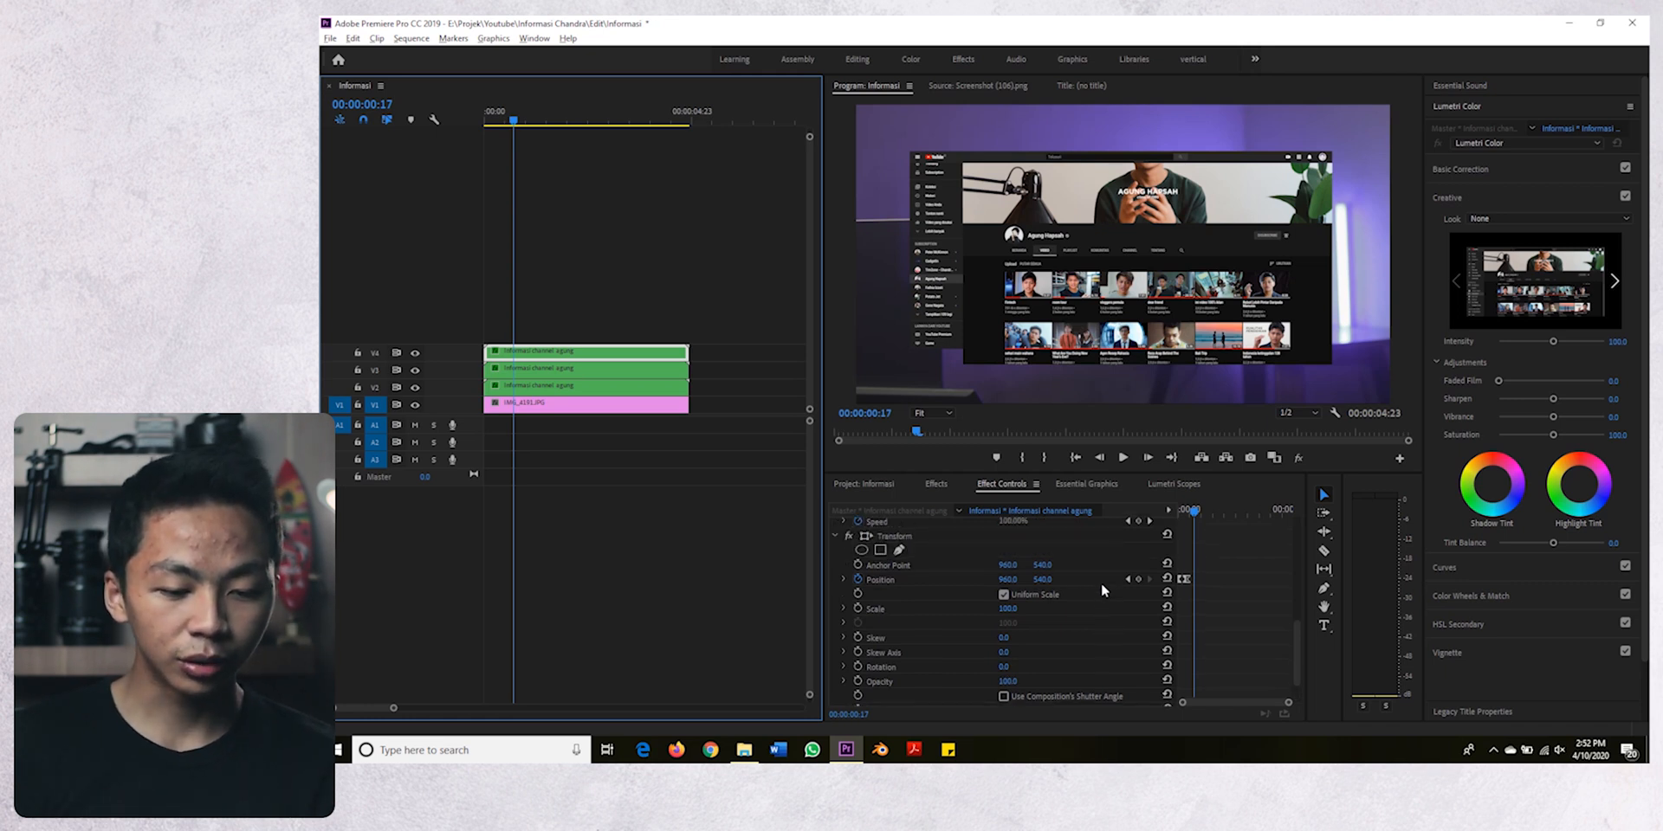
left_click(547, 370)
left_click(634, 388)
scroll(1046, 611, "down", 5)
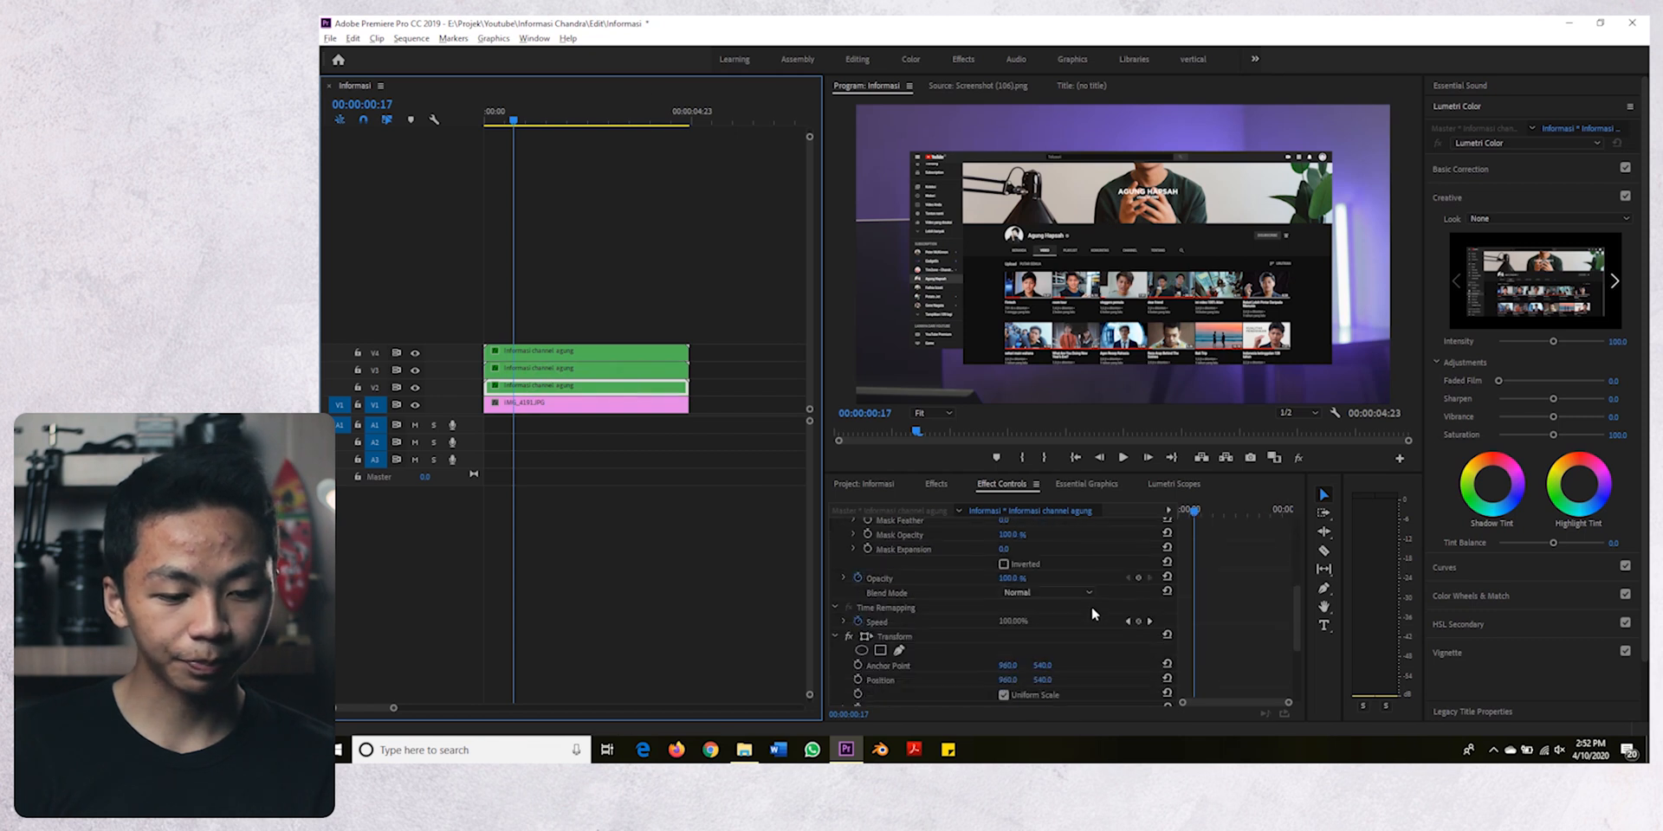
left_click(858, 583)
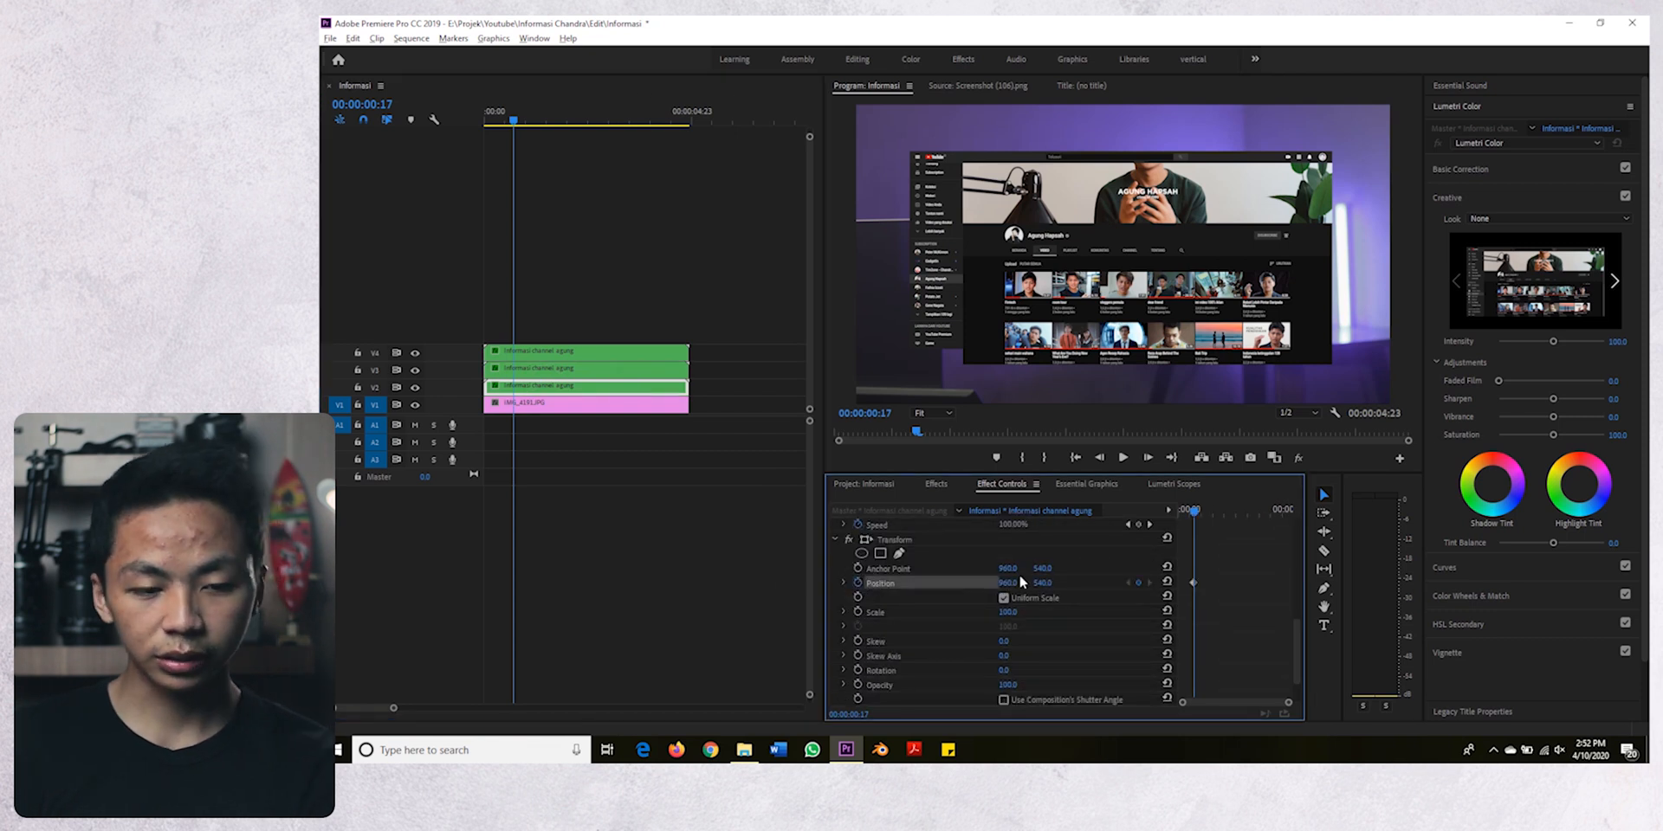
key("shift+Right")
key("shift+Right")
left_click(1140, 588)
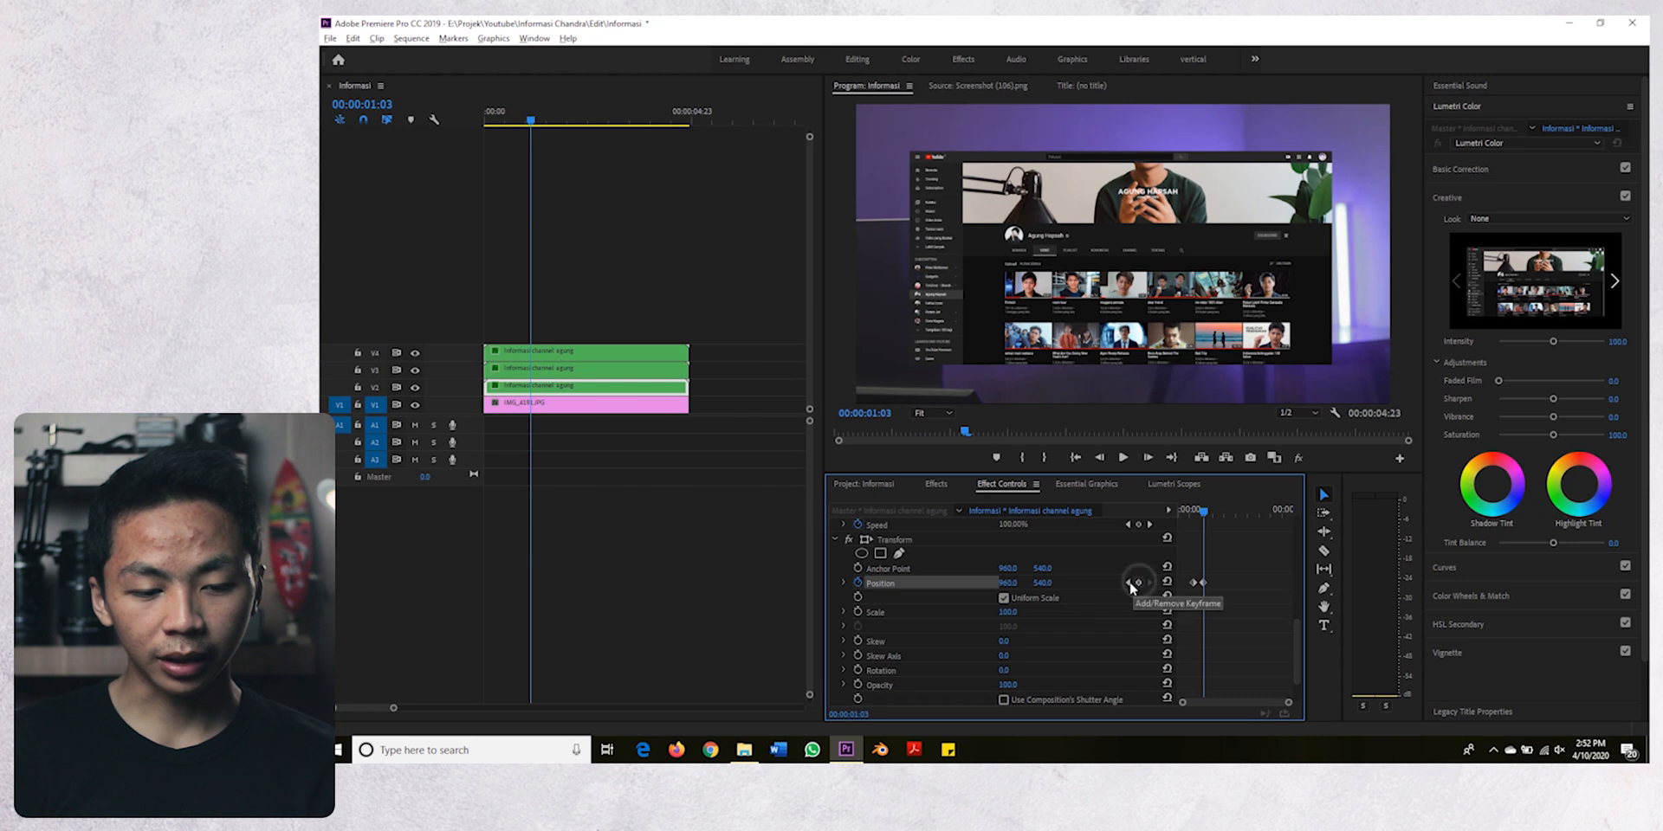
- Set the V2 clip's Transform Position Y to -190 at the 00:00:00:17 keyframe and apply Ease In temporal interpolation to the Position keyframes
left_click(1128, 583)
left_click_drag(1042, 583, 835, 583)
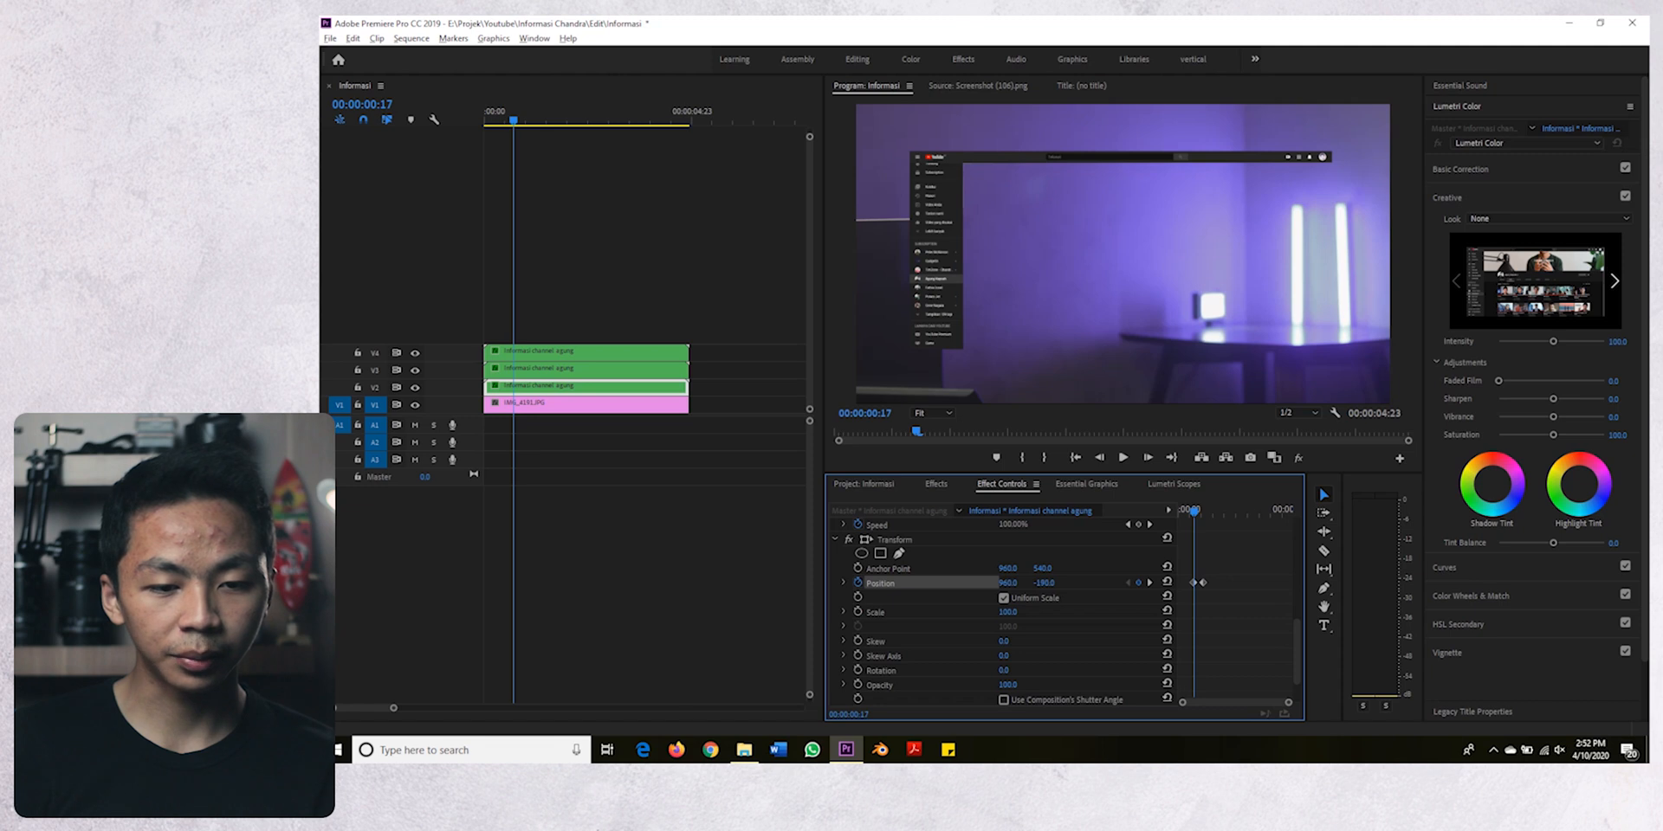
right_click(1201, 581)
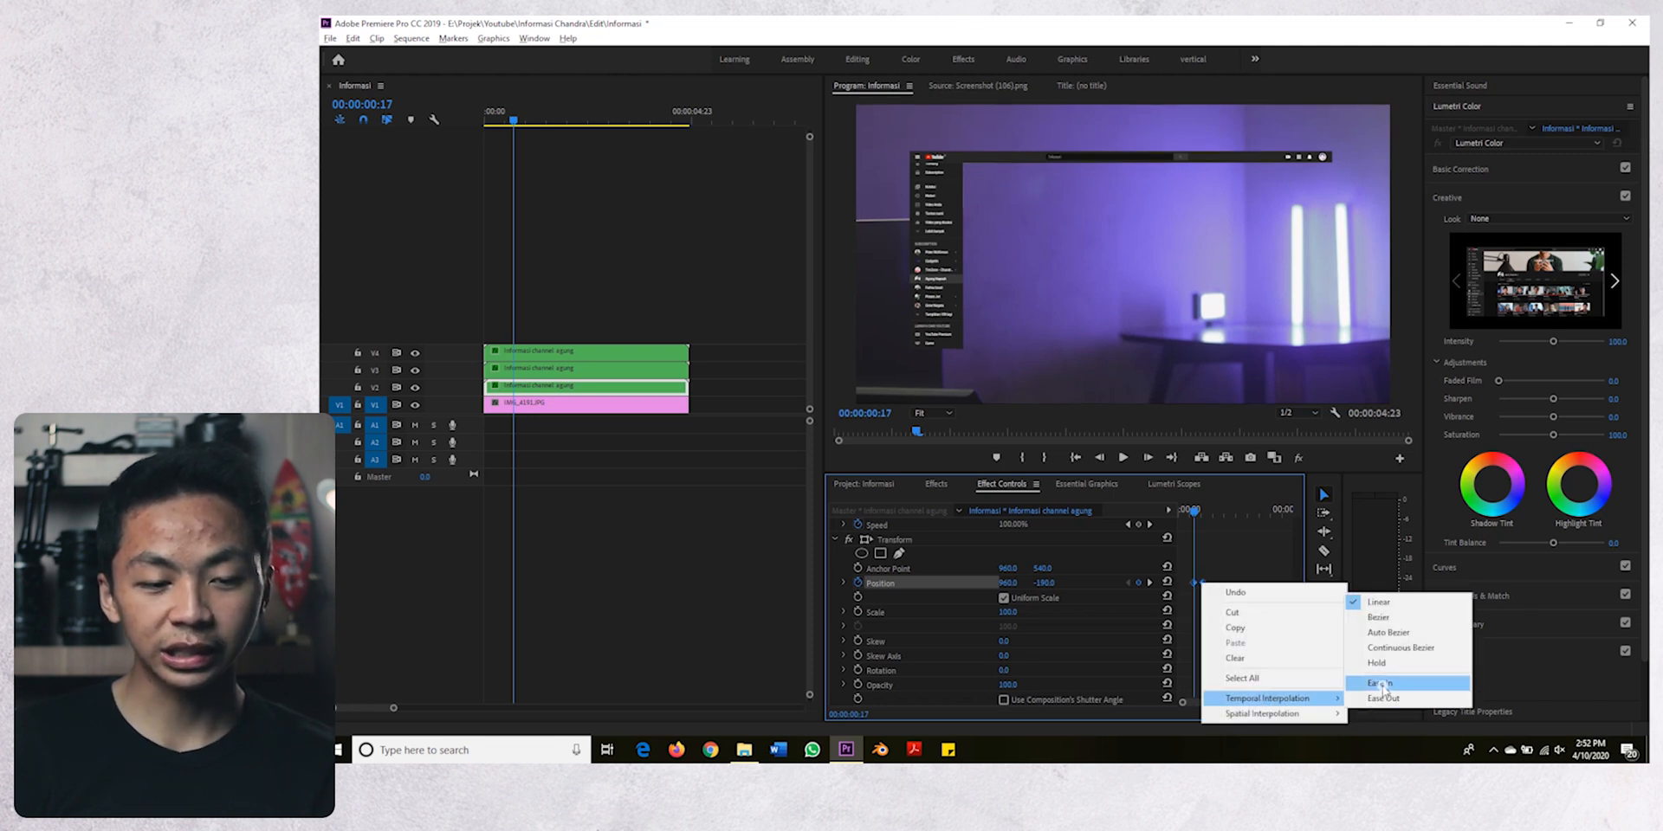
left_click(1384, 688)
- Play back the opening of the sequence twice to review the entrances of the top bar, sidebar and content layers
key("space")
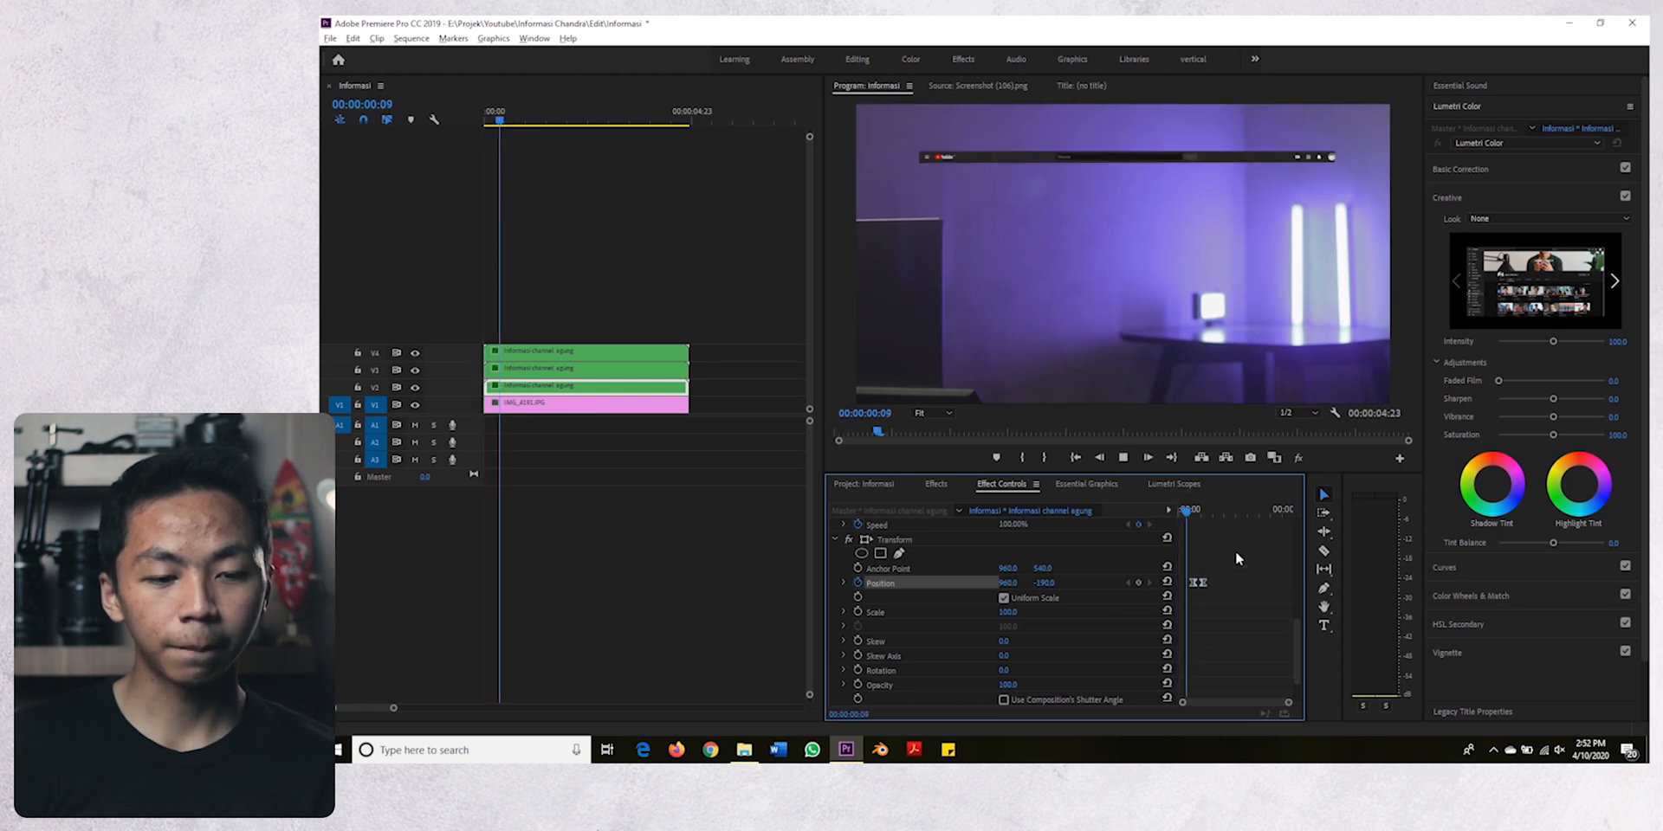
key("space")
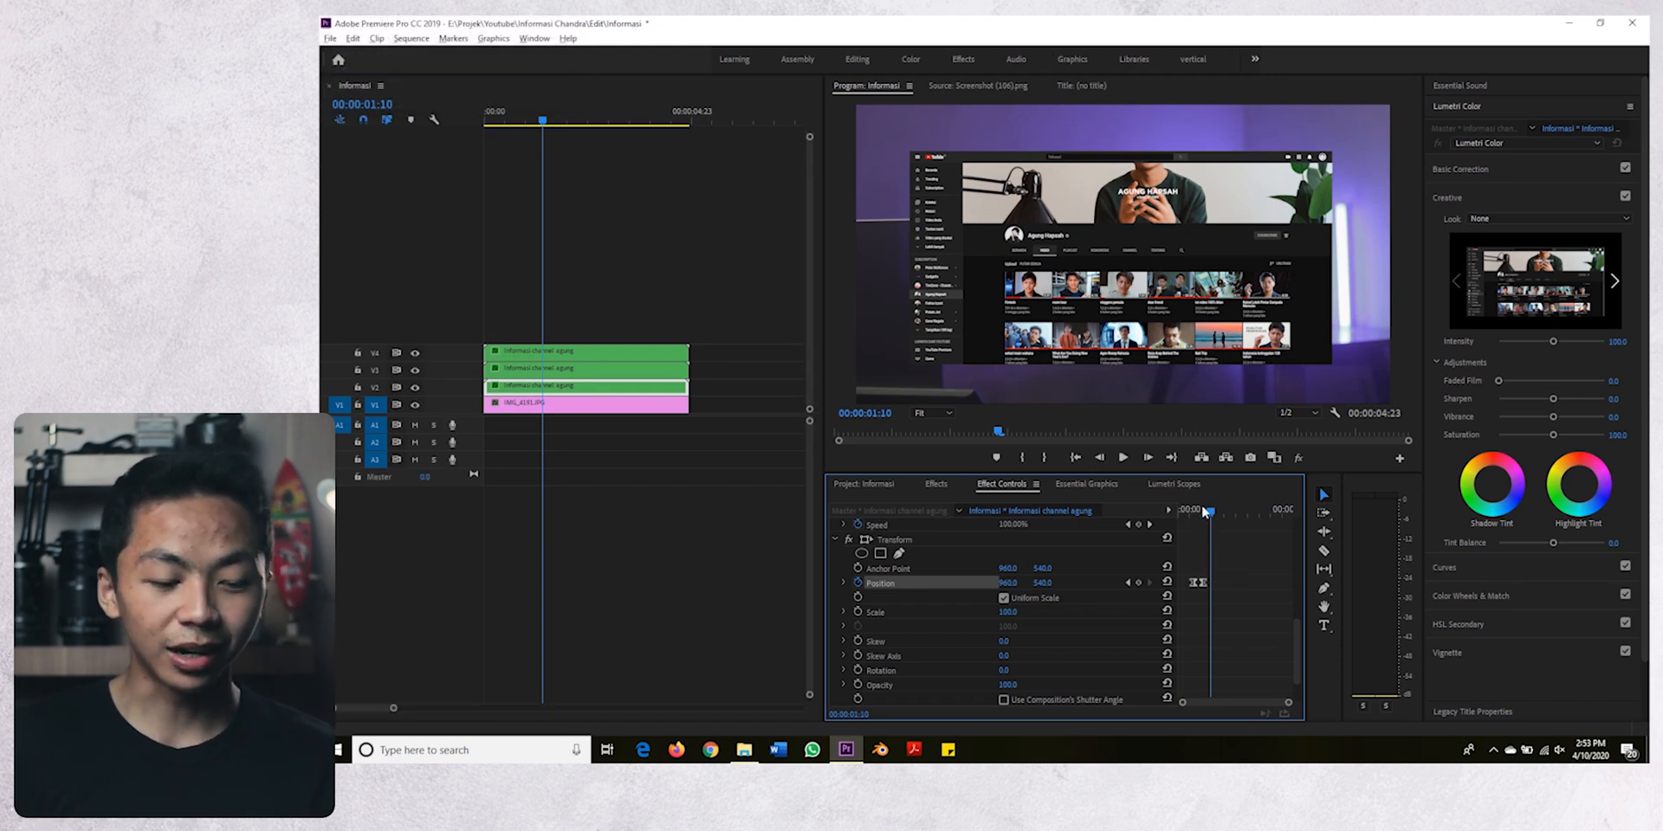
left_click_drag(1204, 511, 1181, 511)
key("space")
key("space")
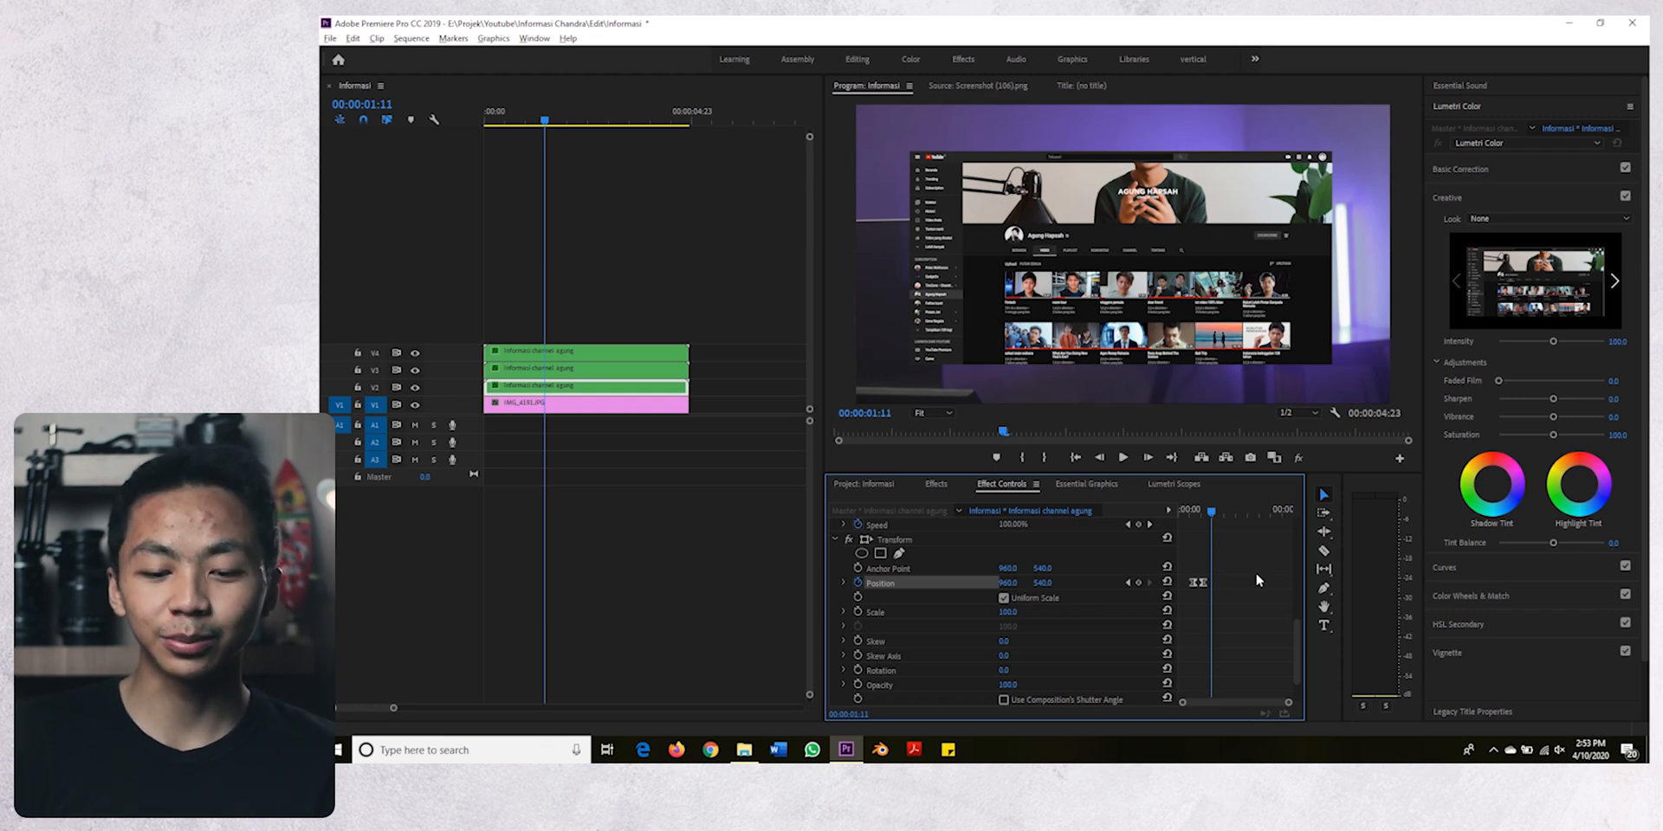
mouse_move(1212, 513)
left_mouse_down()
mouse_move(1140, 527)
mouse_move(1209, 524)
left_mouse_up()
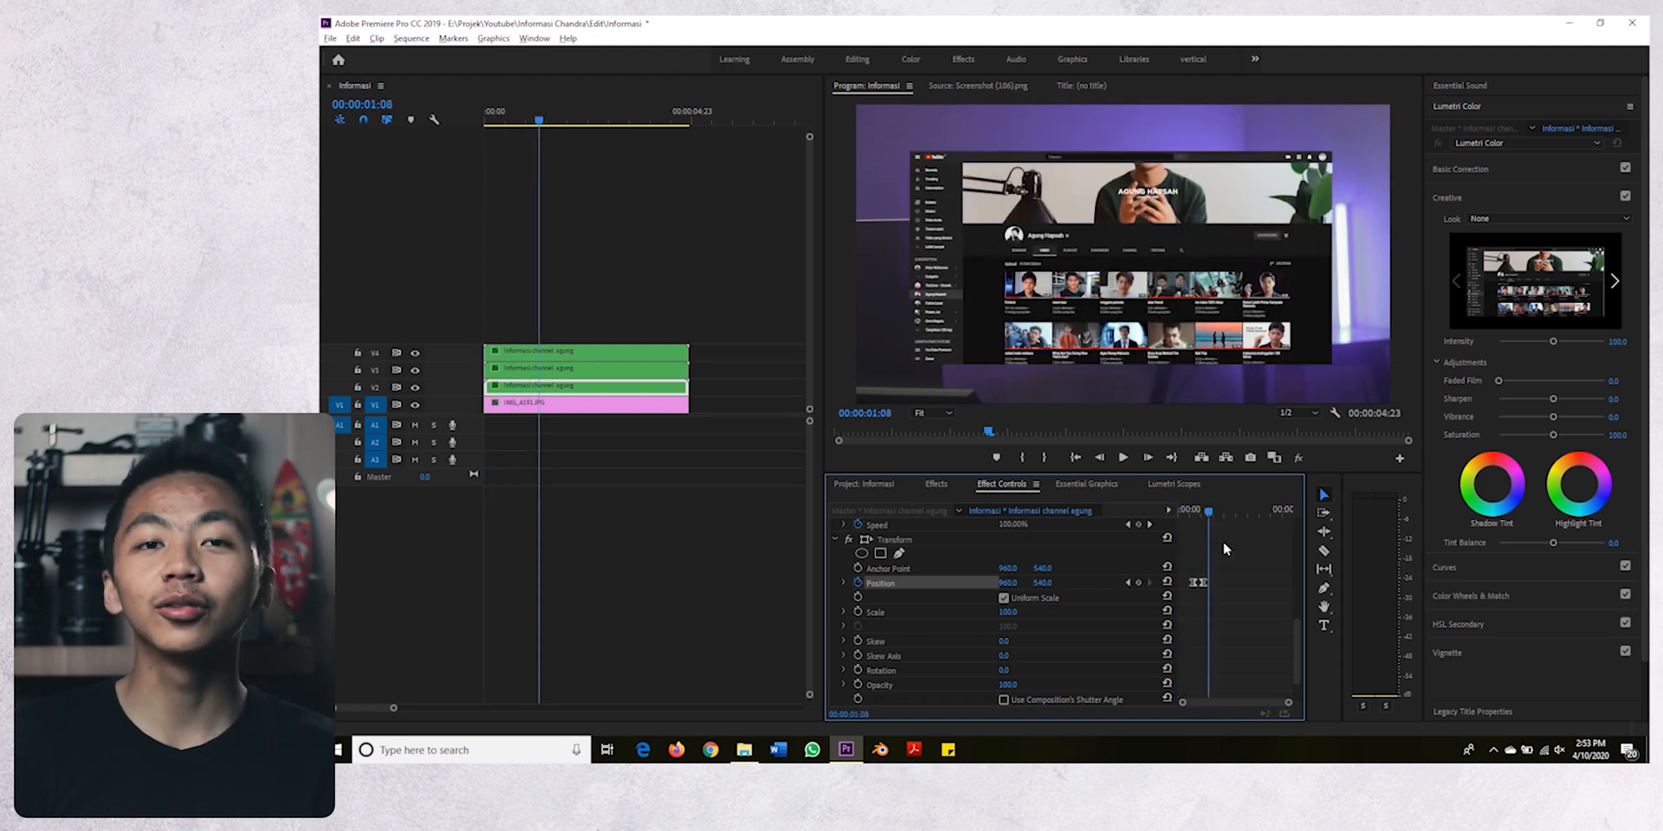